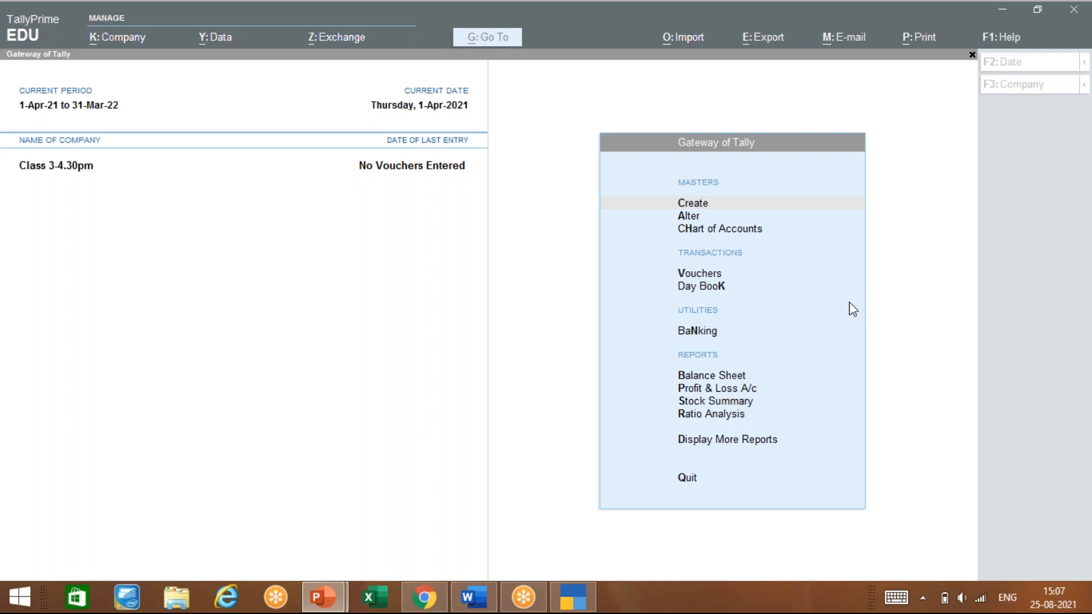
# Focus the TallyPrime window showing company Class 3-4.30pm at the Gateway of Tally
pyautogui.click(627, 242)
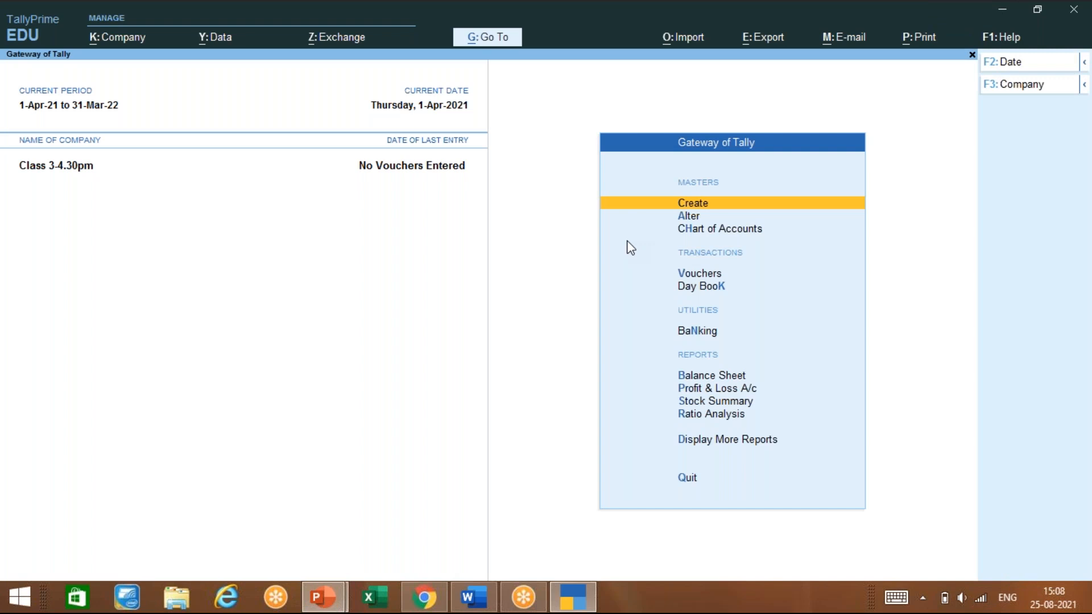
# Choose Currency from the List of Masters under Create
pyautogui.press('Return')
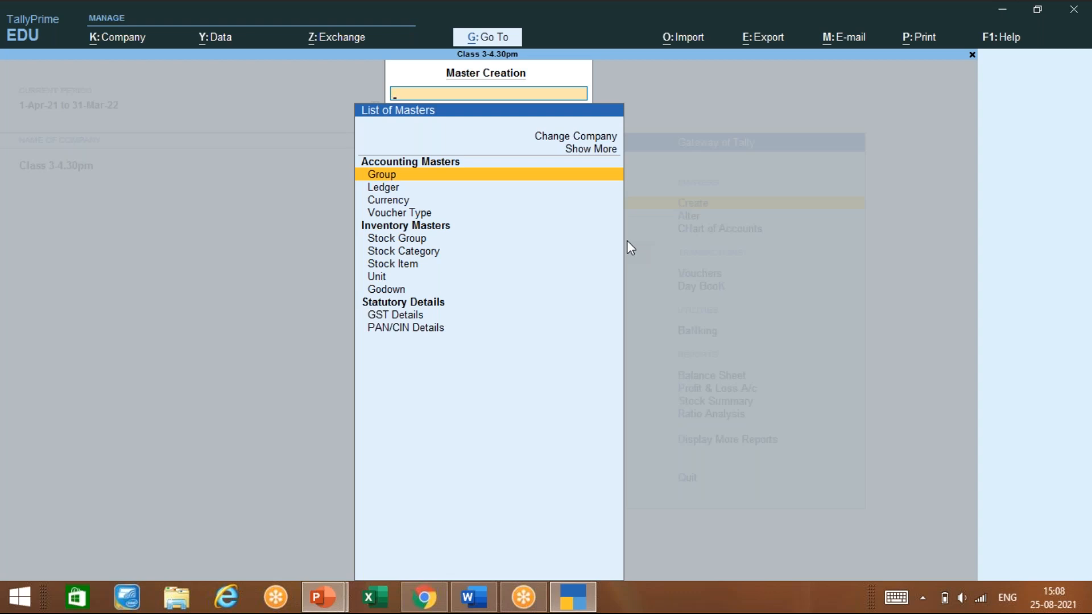
pyautogui.press('Down')
pyautogui.press('Down')
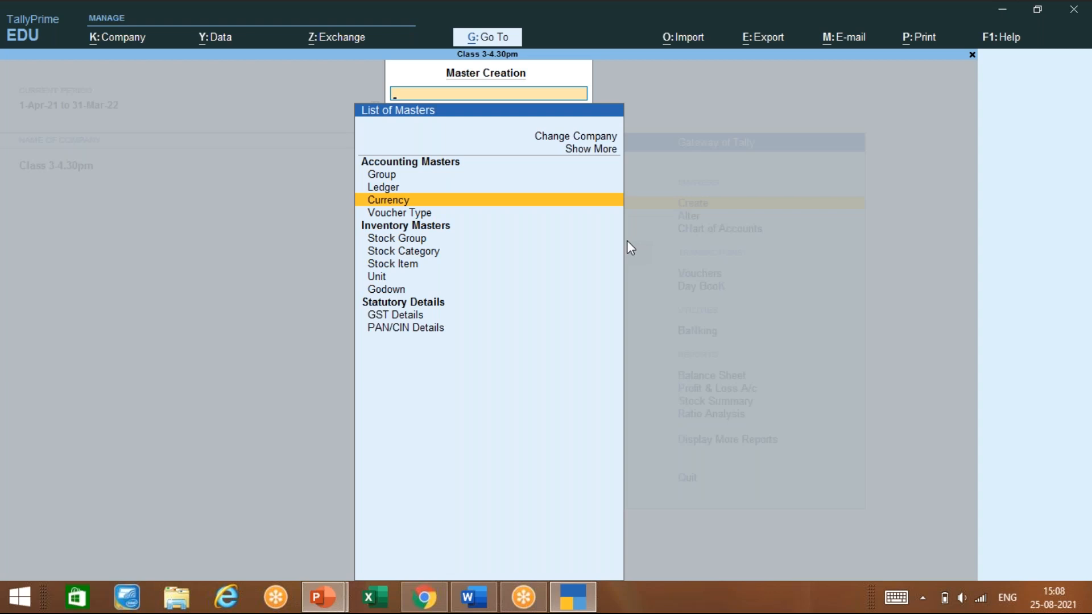
pyautogui.press('Return')
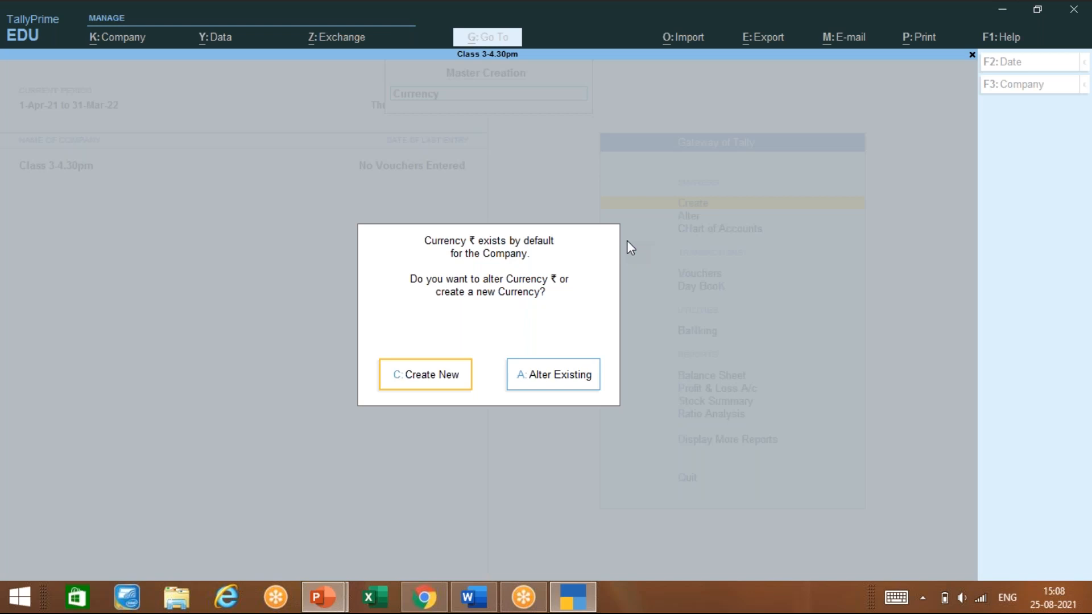
# Create a new Euro currency with symbol € and default 2 decimal places
pyautogui.press('c')
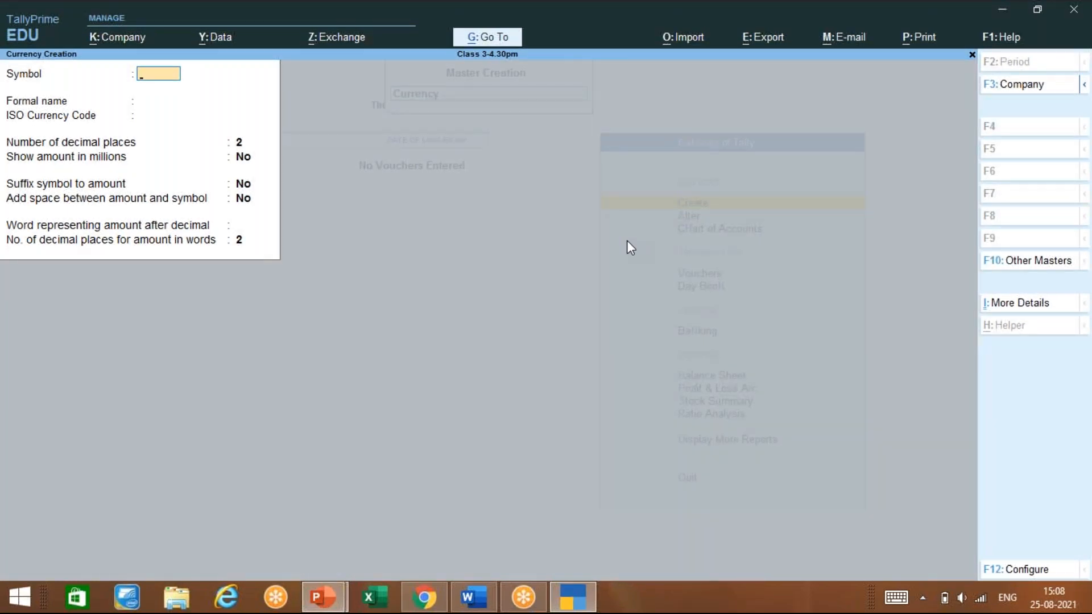
pyautogui.press('alt')
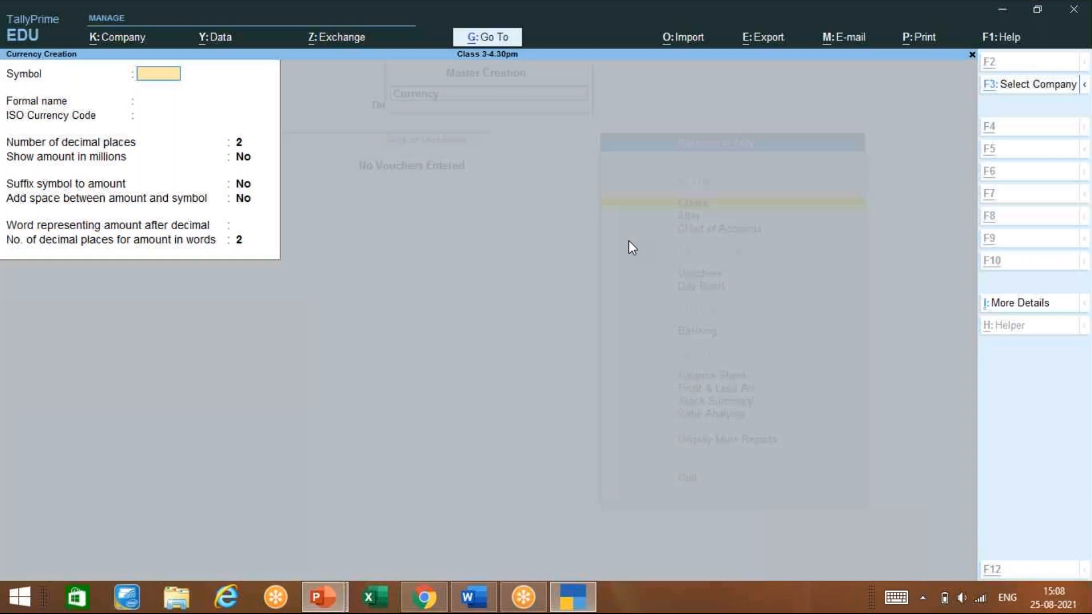
pyautogui.write('€')
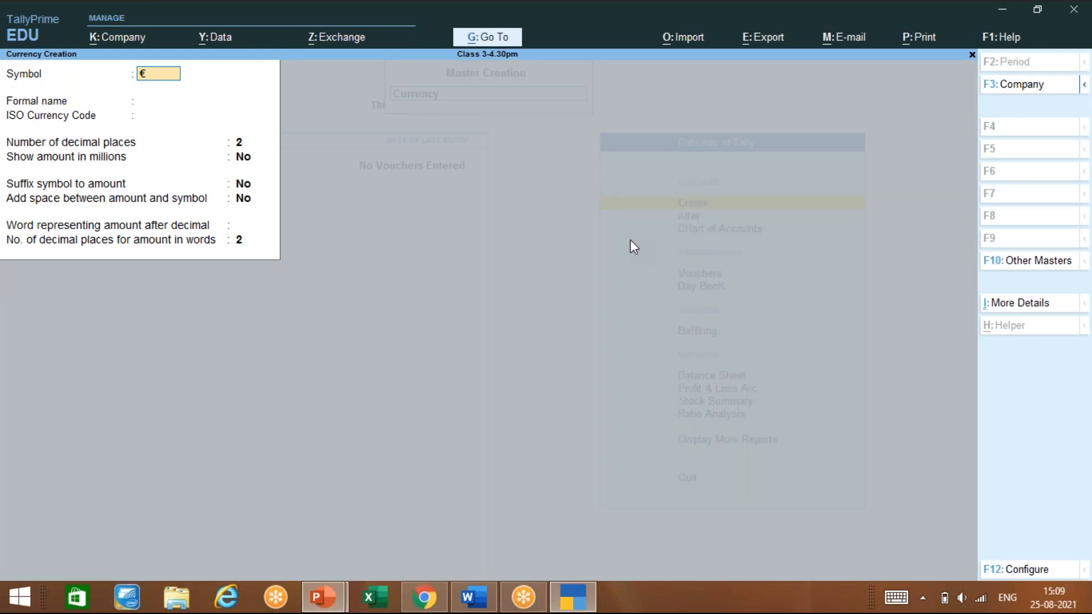
pyautogui.press('Return')
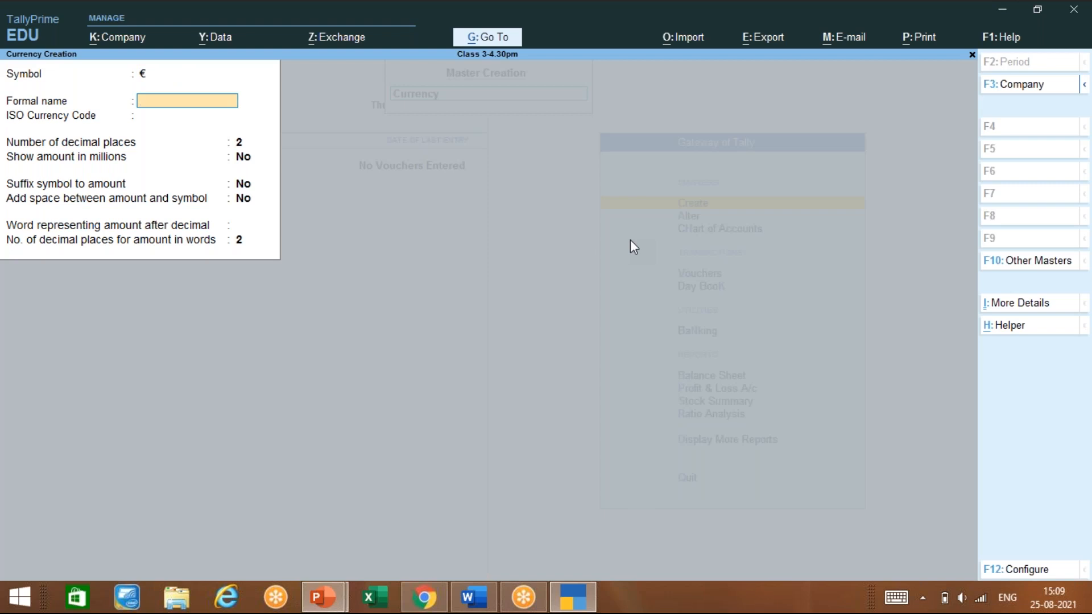
pyautogui.write('Euro')
pyautogui.press('Return')
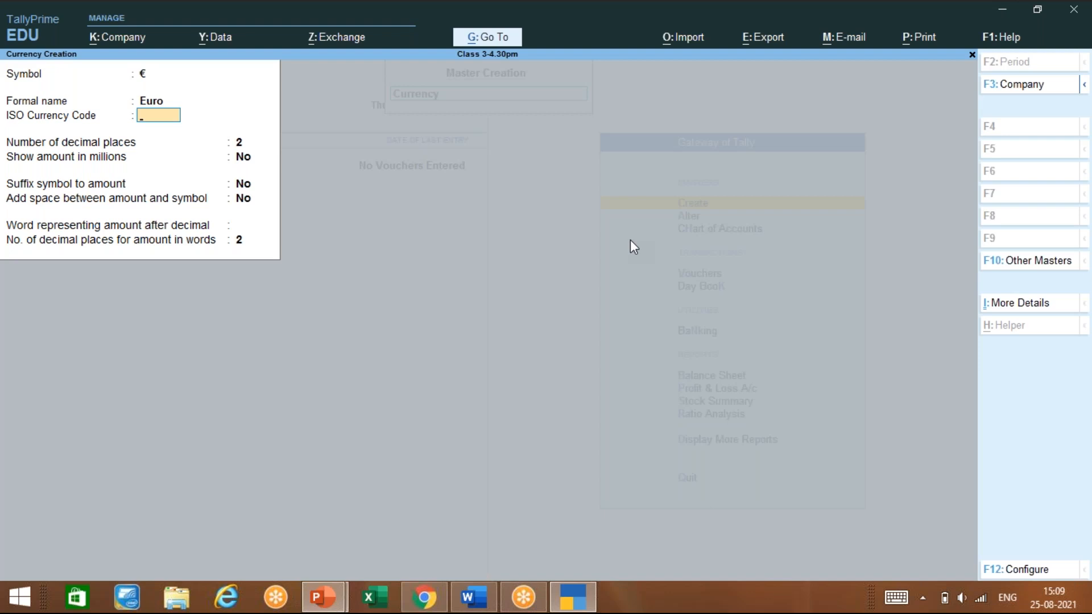
pyautogui.press('Return')
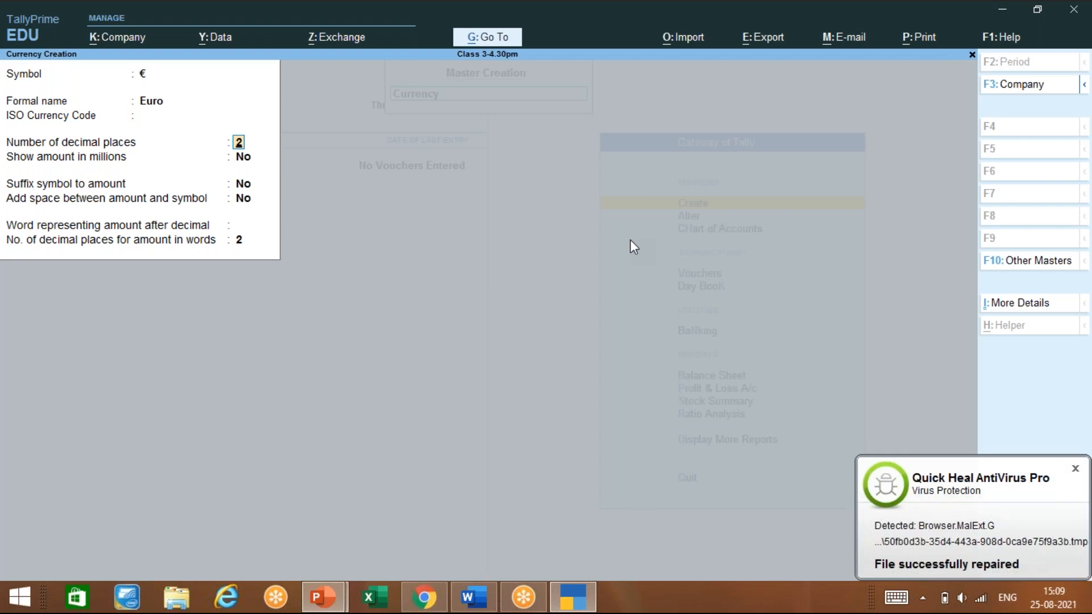
pyautogui.press('Return')
pyautogui.press('Return')
pyautogui.press('Return')
pyautogui.press('Return')
pyautogui.press('Return')
pyautogui.press('Return')
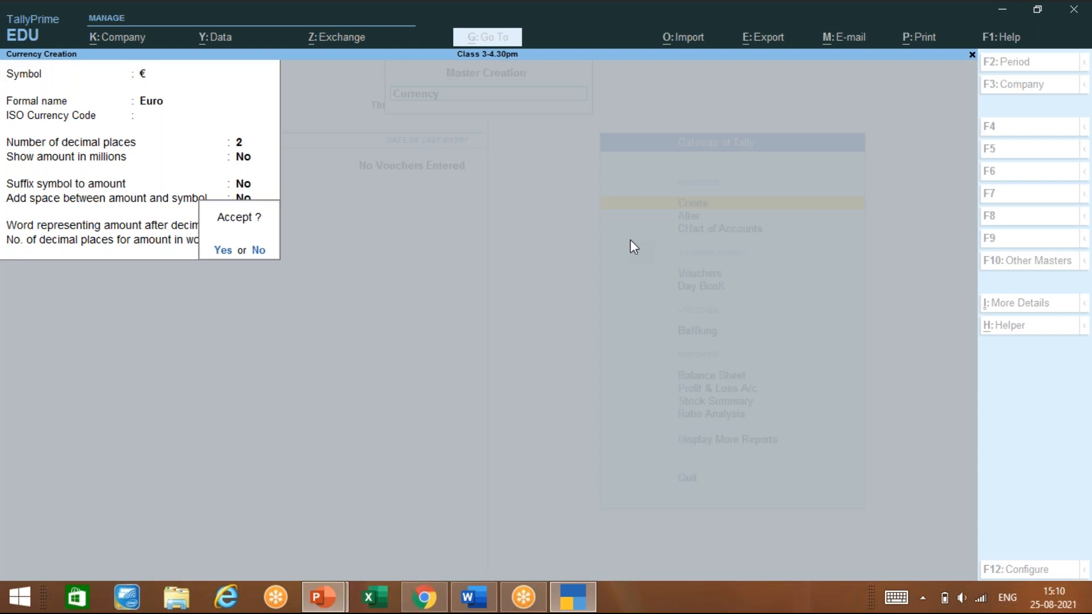
pyautogui.press('Return')
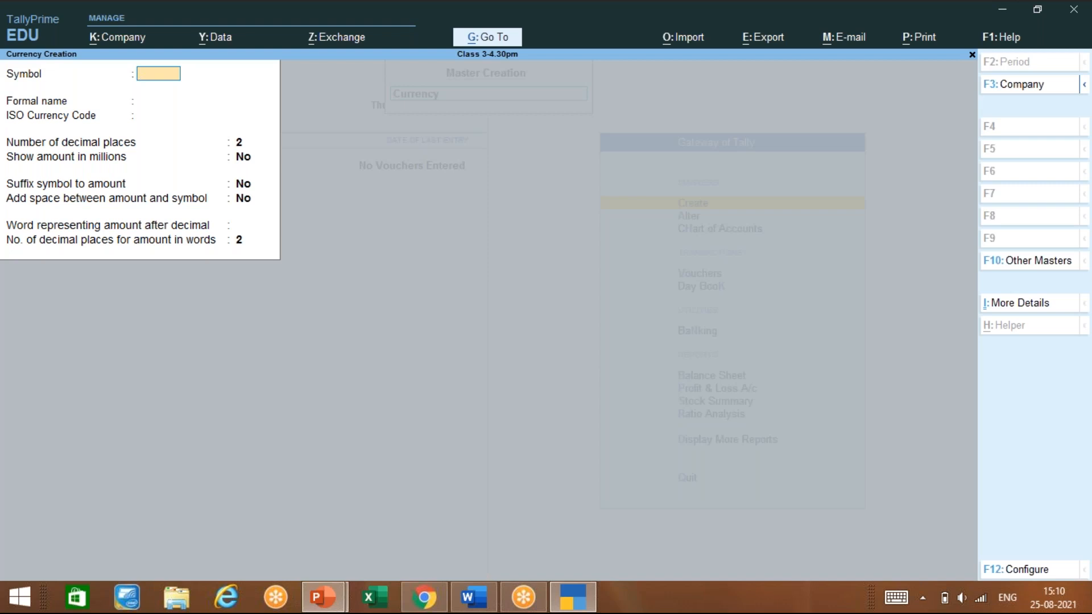
# Create the Pound currency with symbol £, keeping the default remaining fields
pyautogui.press('alt')
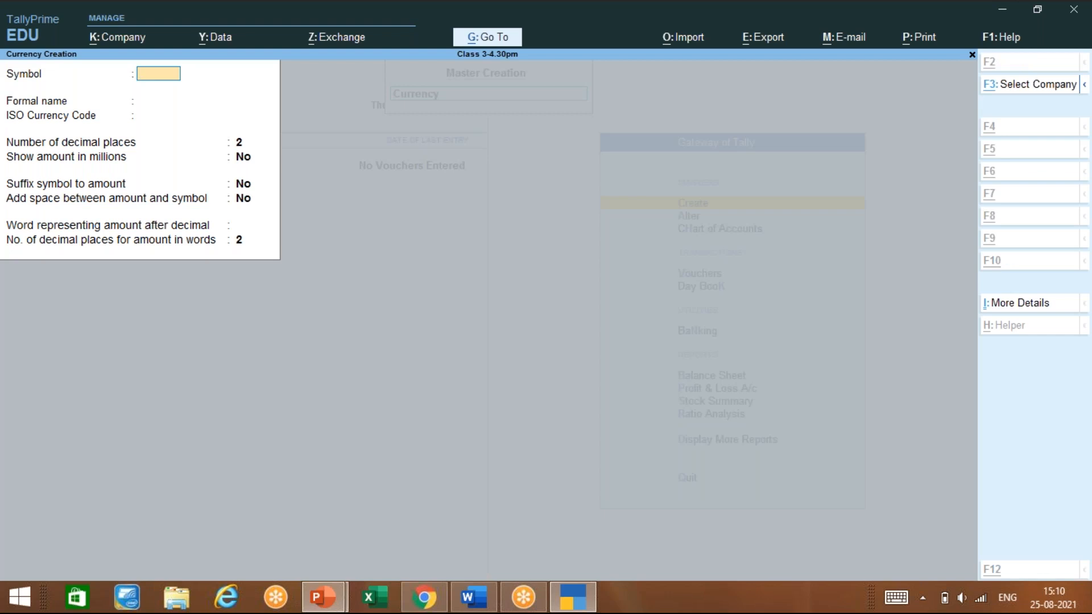
pyautogui.write('£')
pyautogui.press('Return')
pyautogui.write('Pound')
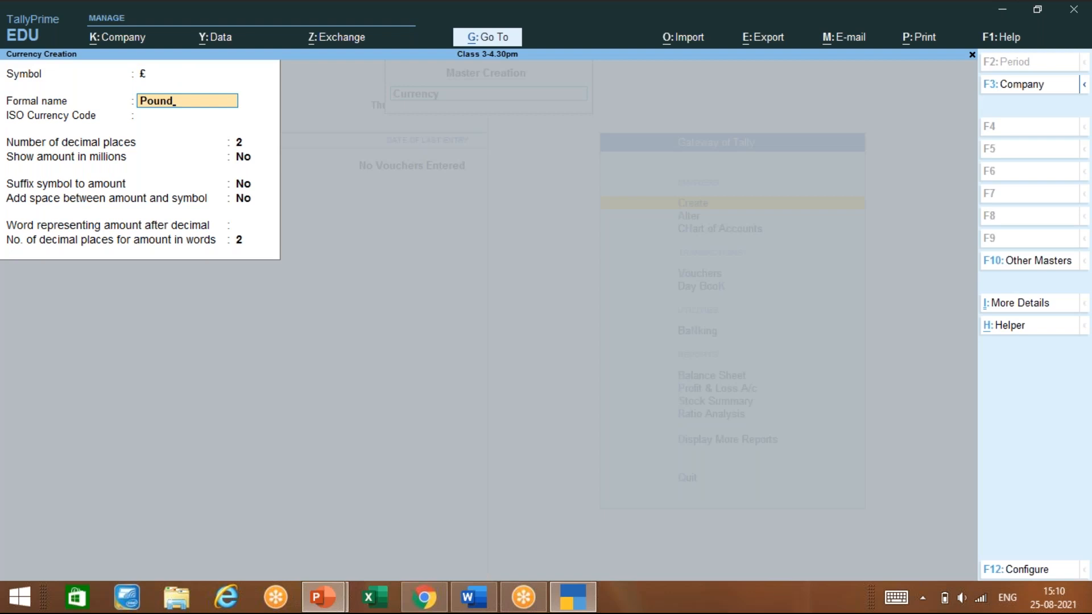
pyautogui.press('Return')
pyautogui.press('Return')
pyautogui.press('Return')
pyautogui.press('Return')
pyautogui.press('Return')
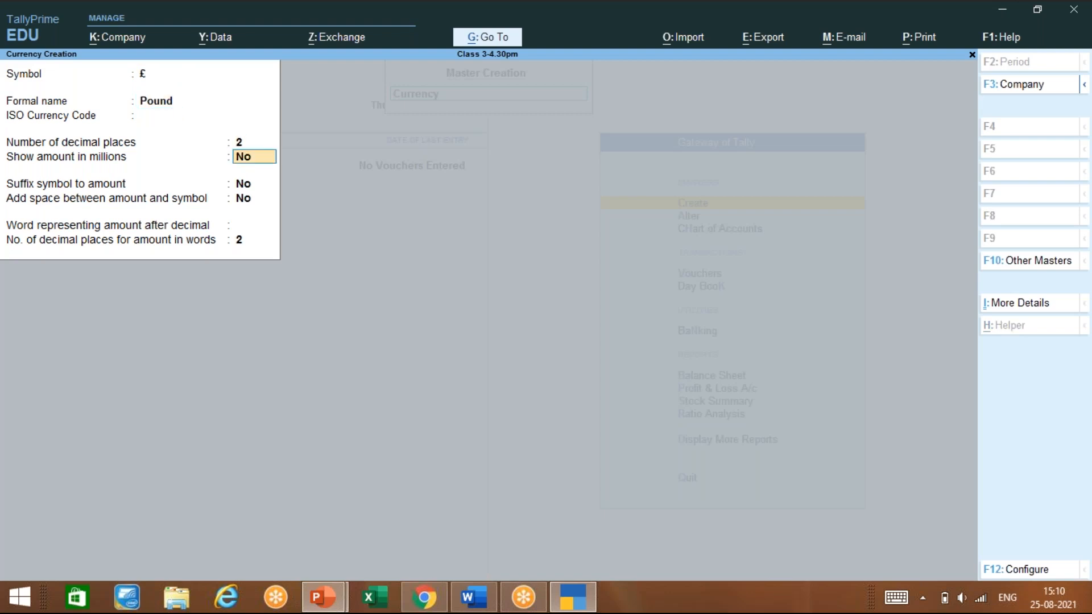
pyautogui.press('Return')
pyautogui.press('Return')
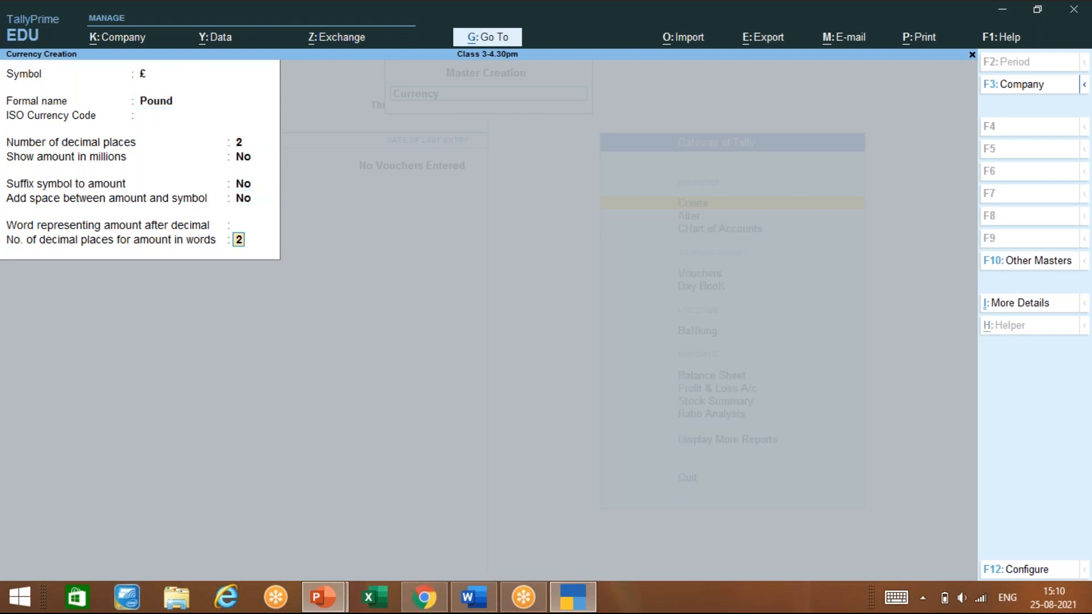
pyautogui.press('Return')
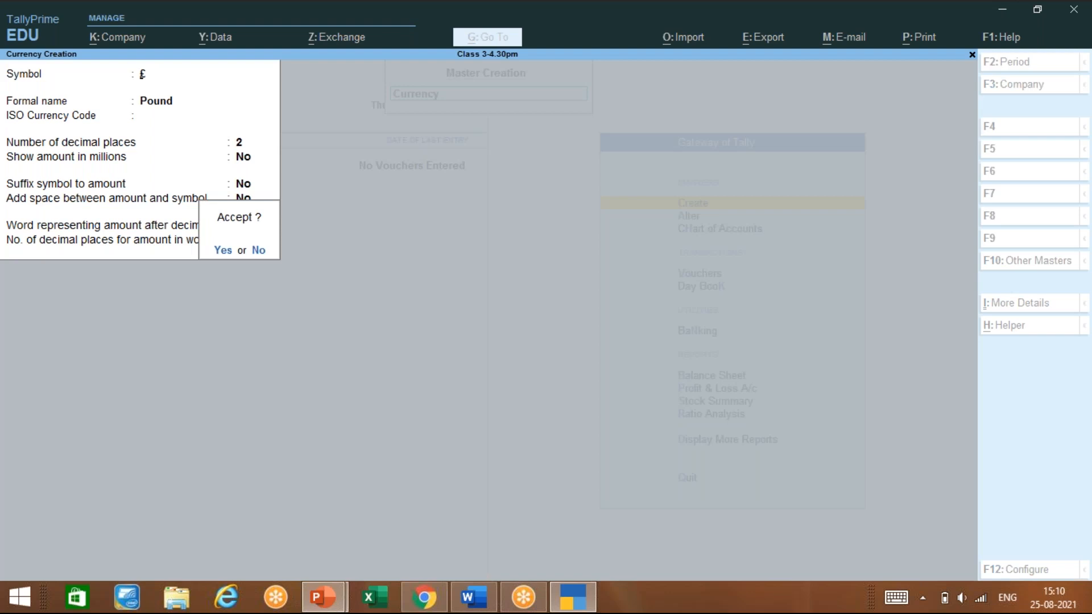
pyautogui.press('Return')
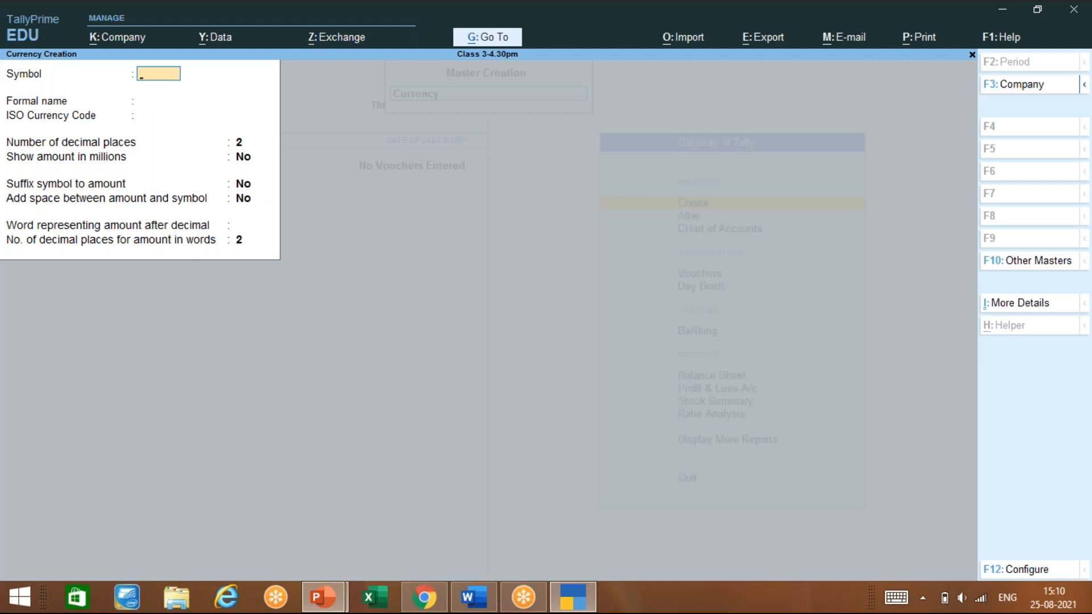
# Create the Yen currency with symbol ¥, correcting the formal name to 'Yen'
pyautogui.press('alt')
pyautogui.write('¥')
pyautogui.press('Return')
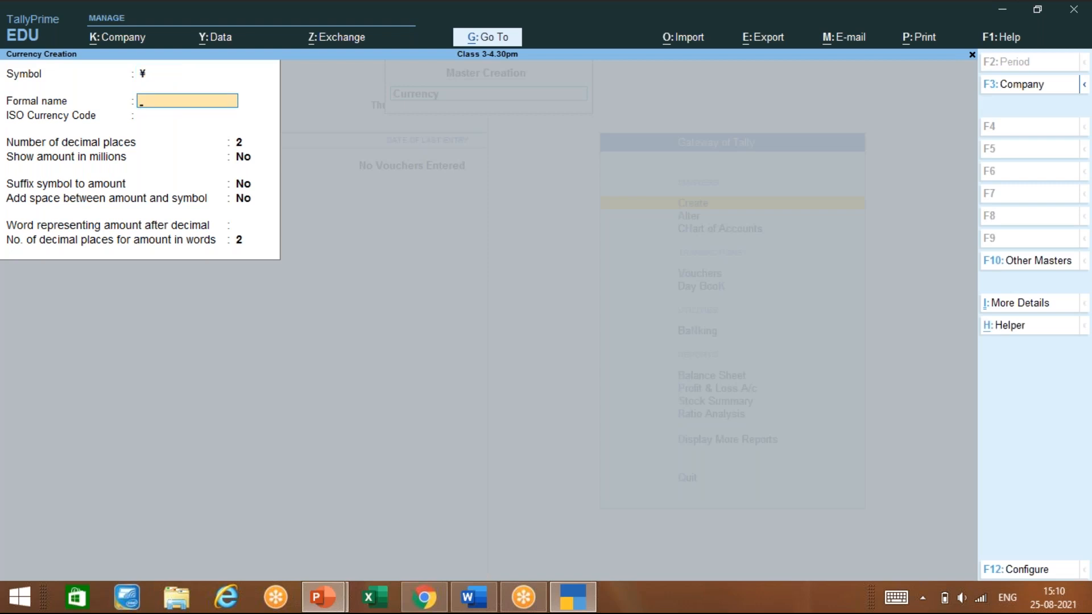
pyautogui.write('Yes')
pyautogui.press('BackSpace')
pyautogui.write('n')
pyautogui.press('Return')
pyautogui.press('Return')
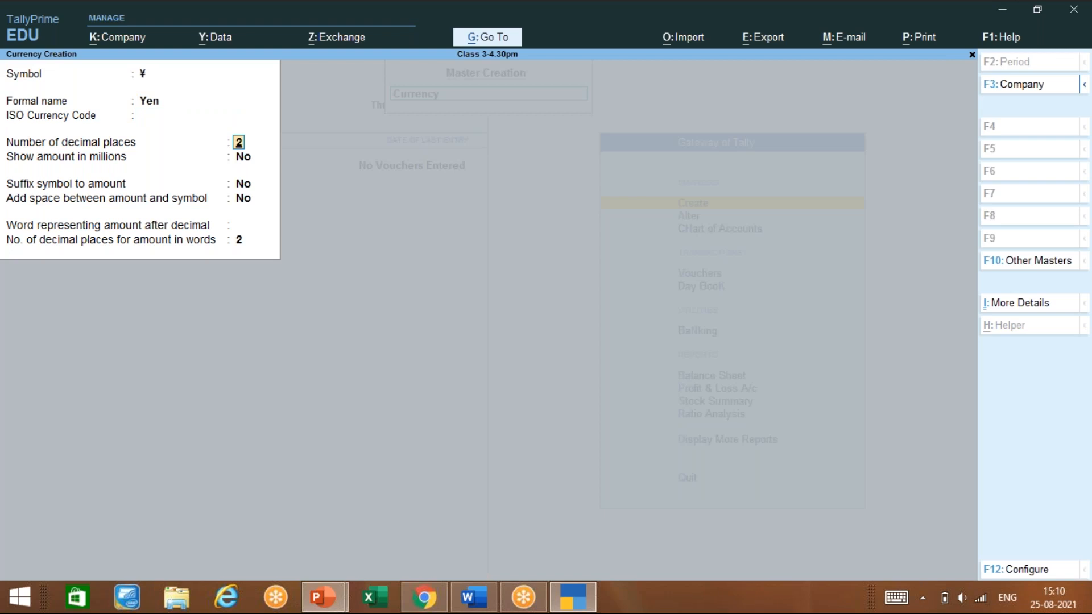
pyautogui.press('Return')
pyautogui.press('Return')
pyautogui.press('Return')
pyautogui.press('Return')
pyautogui.press('Return')
pyautogui.press('Return')
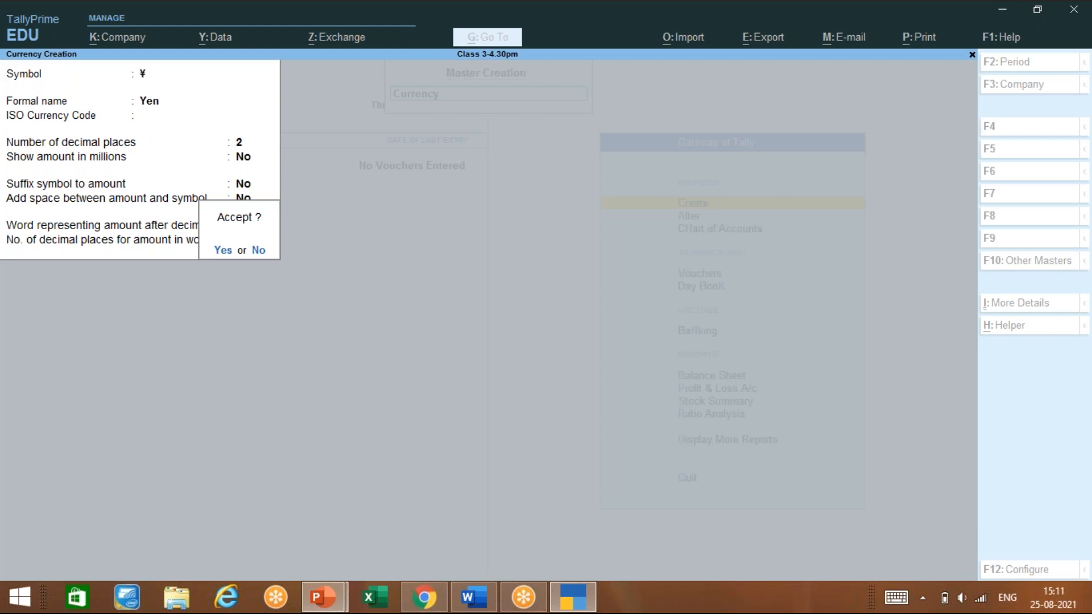
pyautogui.press('Return')
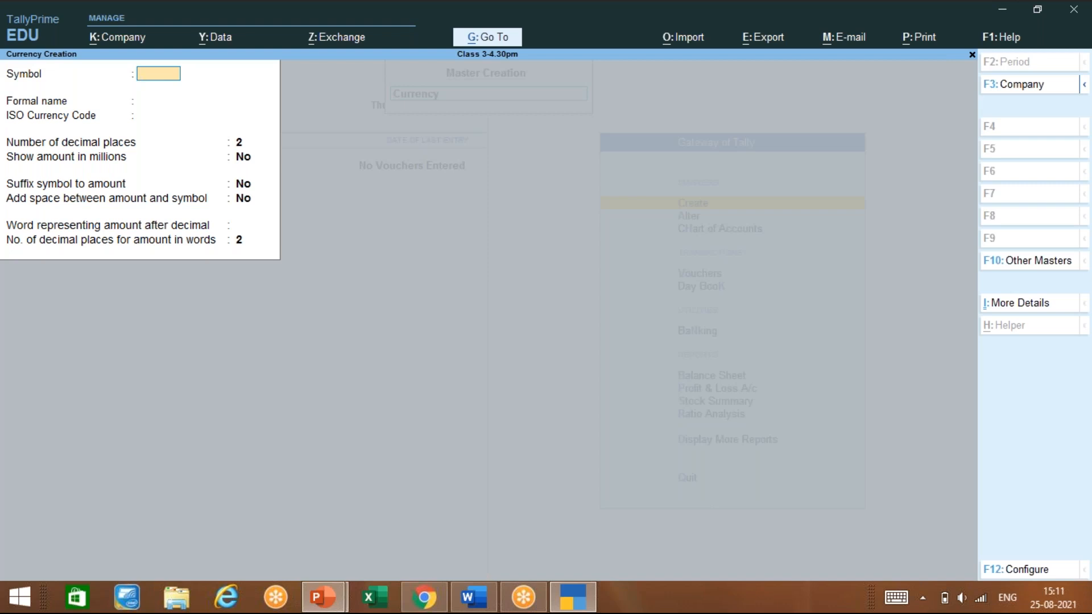
# Create the Dollar currency with symbol $ and default 2 decimal places
pyautogui.write('$')
pyautogui.press('Return')
pyautogui.write('Dollar')
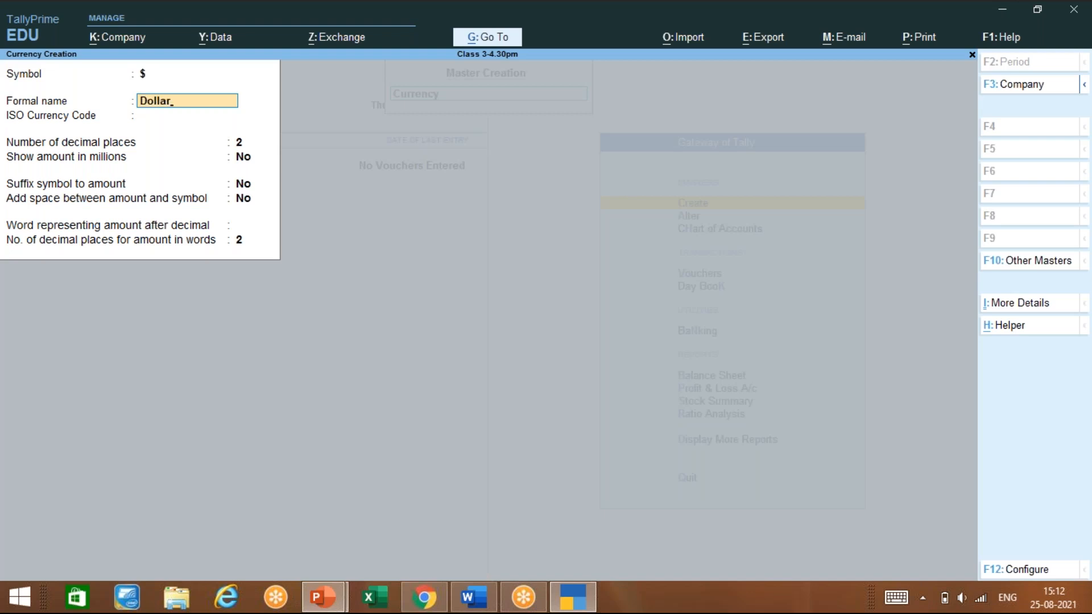
pyautogui.press('Return')
pyautogui.press('Return')
pyautogui.press('Return')
pyautogui.press('Return')
pyautogui.press('Return')
pyautogui.press('Return')
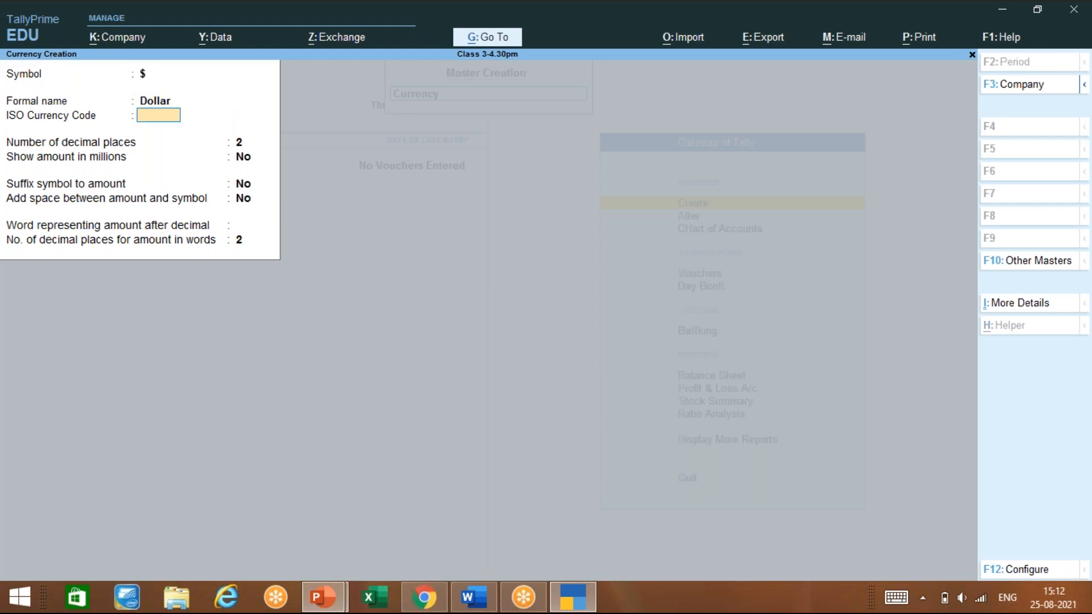
pyautogui.press('Return')
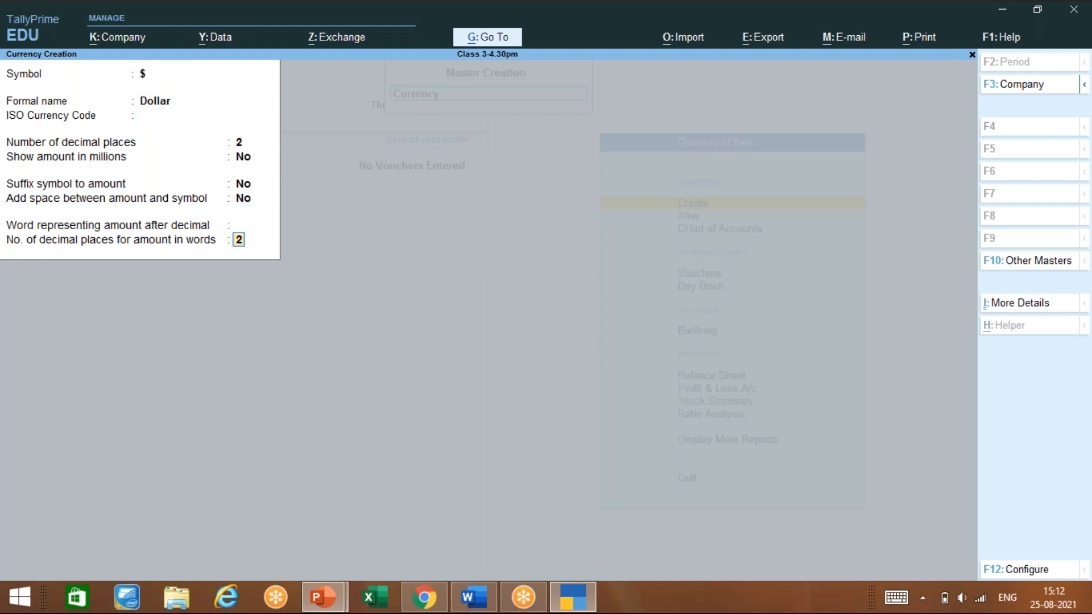
pyautogui.press('Return')
pyautogui.press('Return')
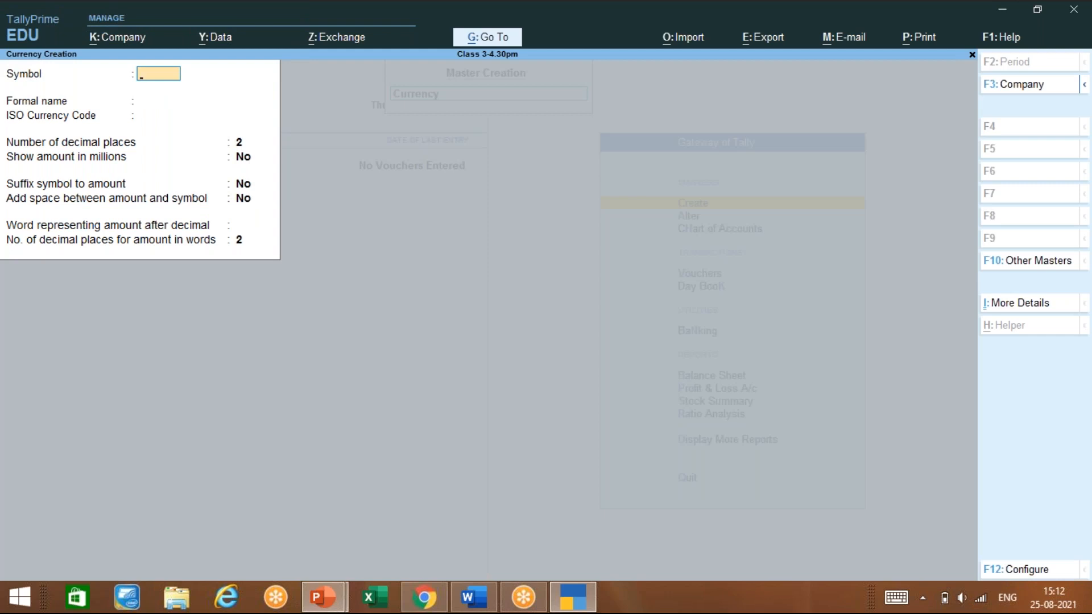
# Try adding a ₹ currency and dismiss the 'Name already exists' error
pyautogui.press('ctrl')
pyautogui.press('ctrl')
pyautogui.press('ctrl')
pyautogui.hotkey('ctrl', '4')
pyautogui.press('Return')
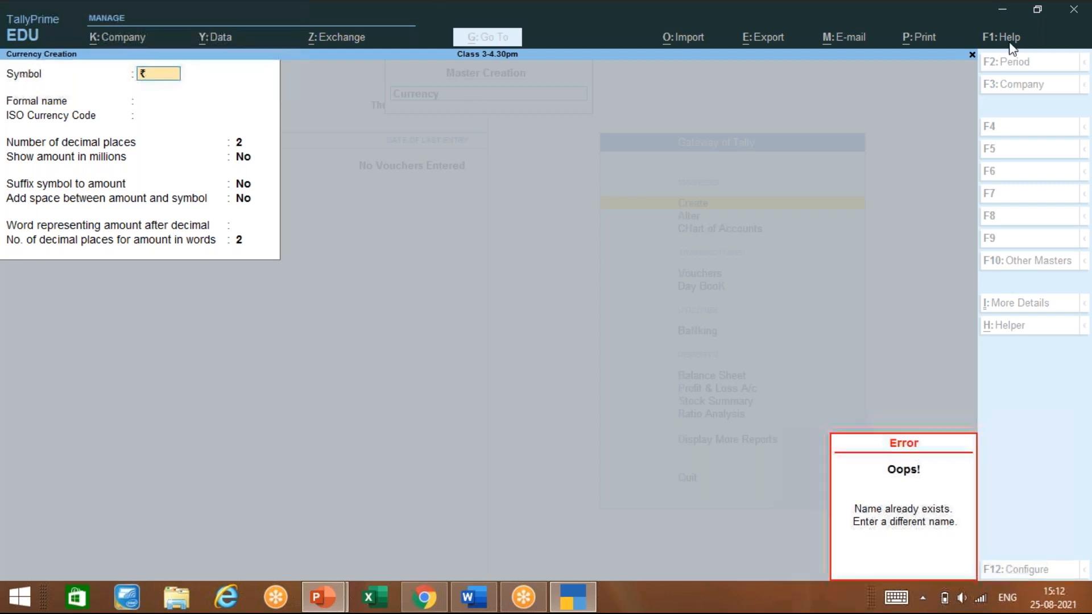
pyautogui.click(984, 38)
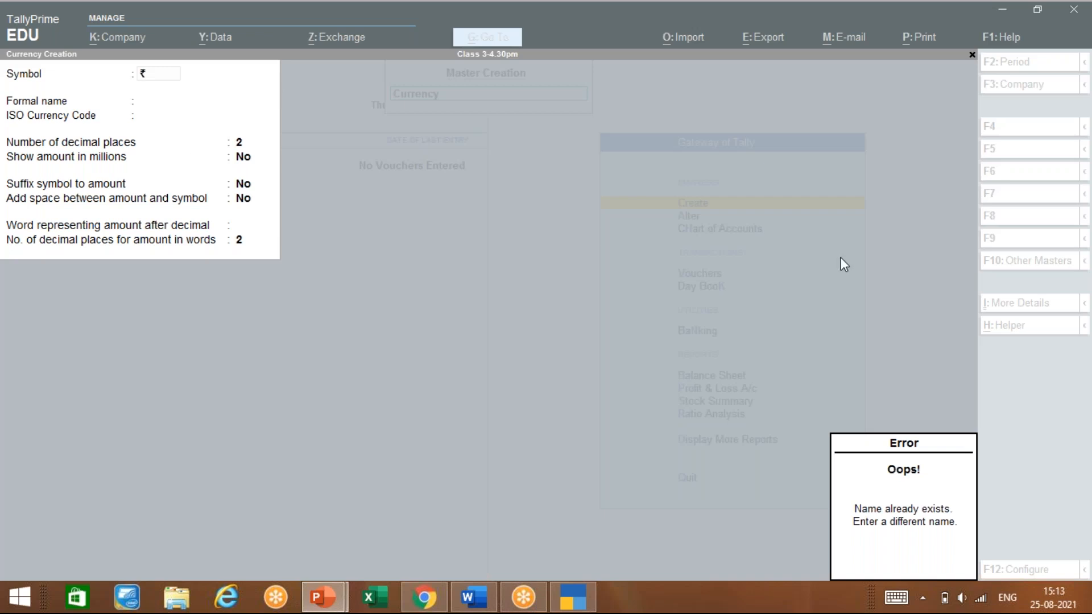
pyautogui.click(267, 248)
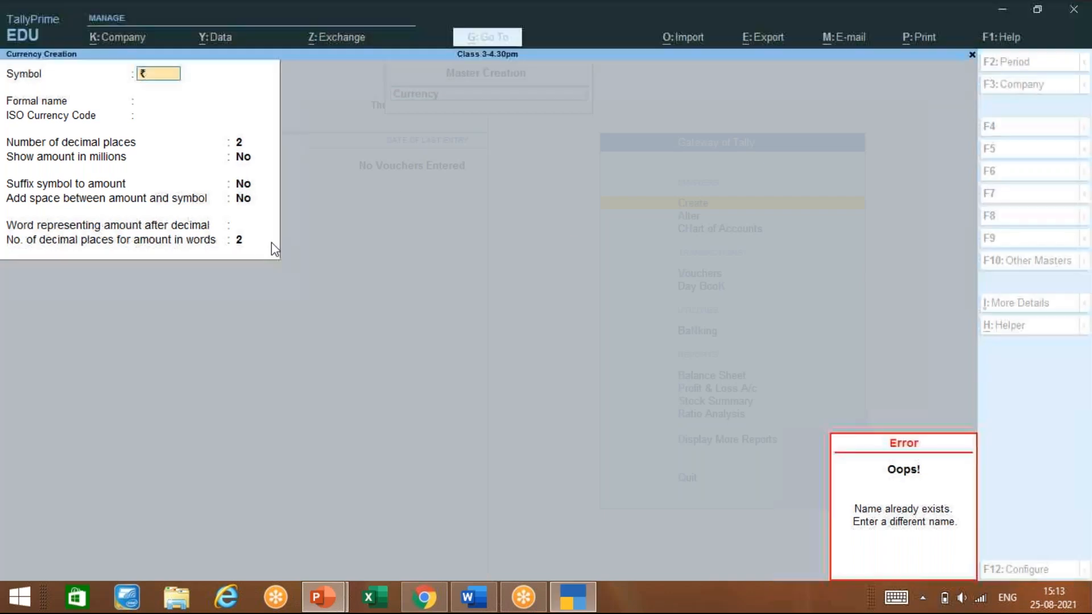
pyautogui.press('Escape')
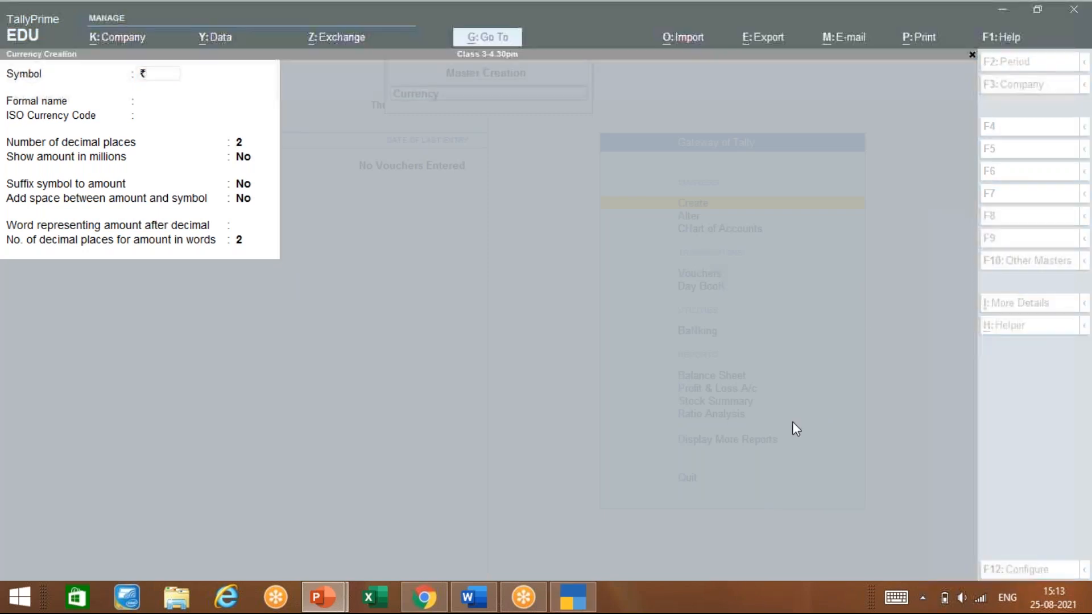
# Try adding a $ currency, which is rejected as existing, and clear the symbol
pyautogui.click(349, 292)
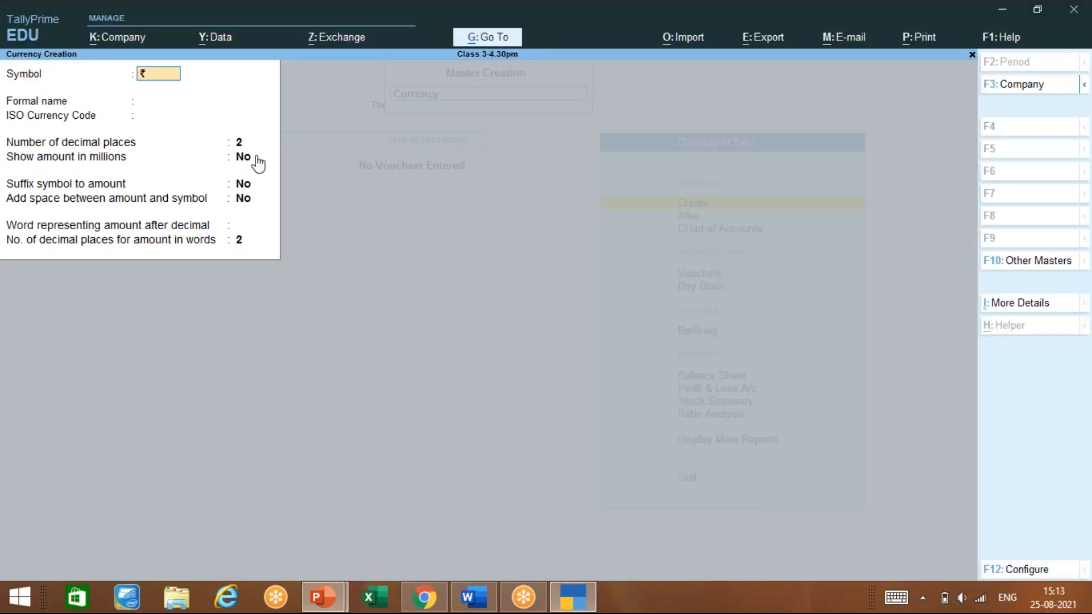
pyautogui.write('$')
pyautogui.press('Return')
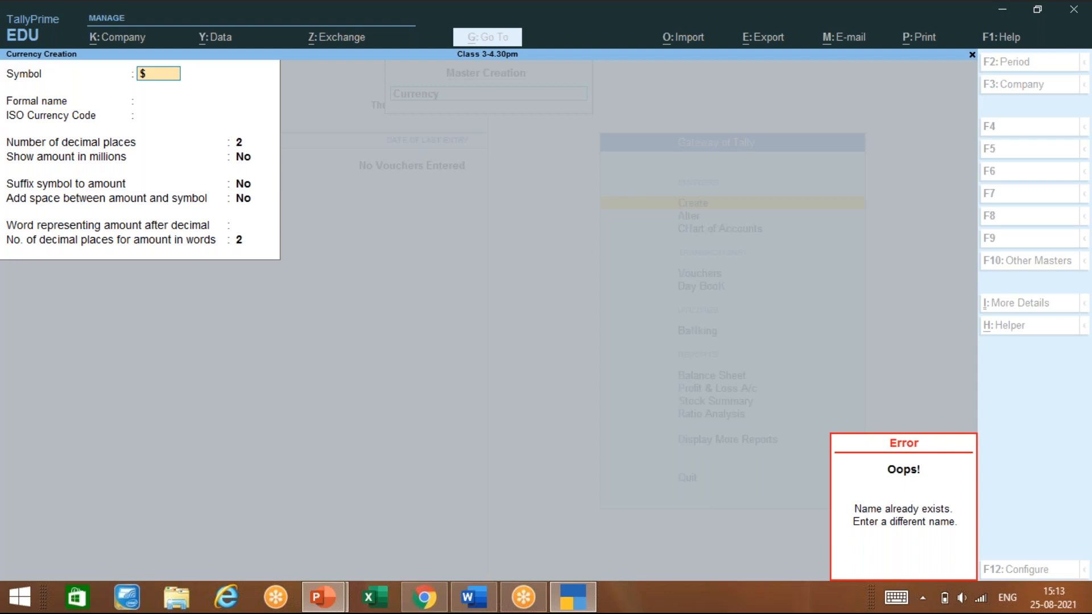
pyautogui.press('BackSpace')
# Quit currency creation and return to the Gateway of Tally
pyautogui.press('Escape')
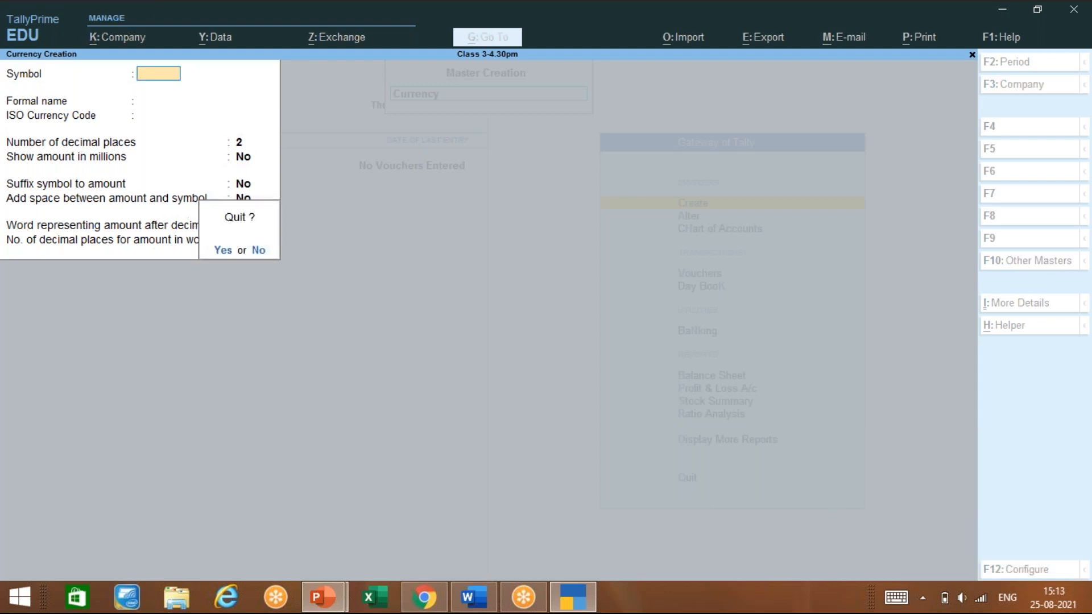
pyautogui.press('y')
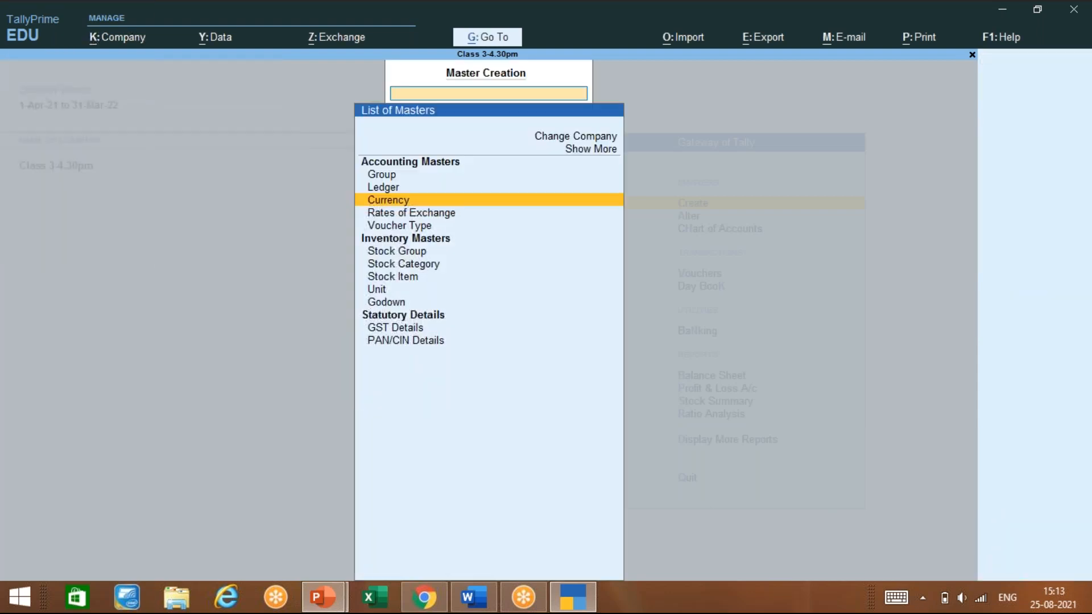
pyautogui.press('Return')
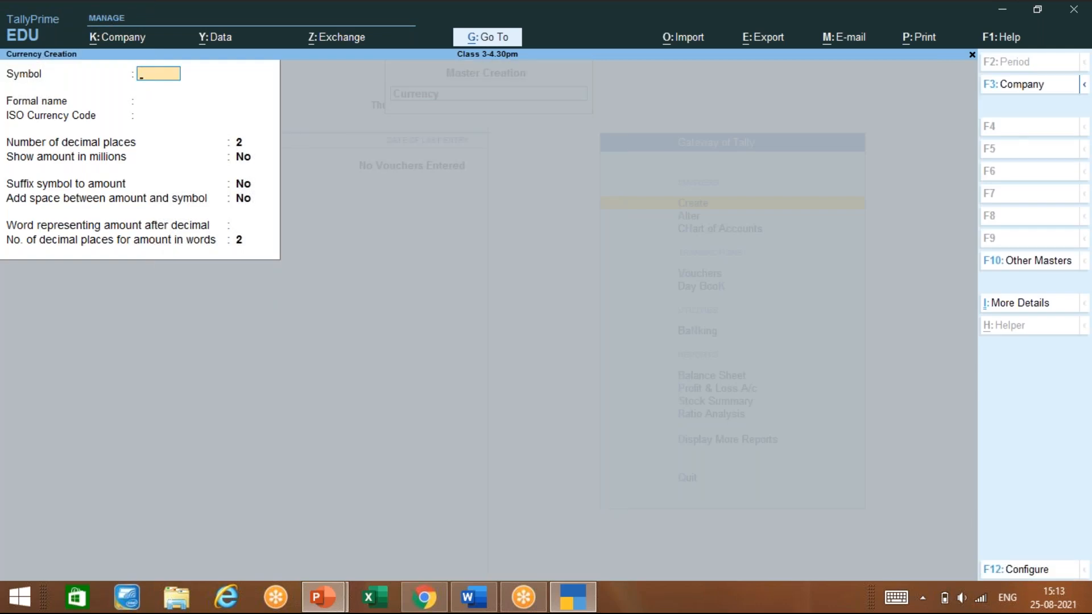
pyautogui.press('Escape')
pyautogui.press('y')
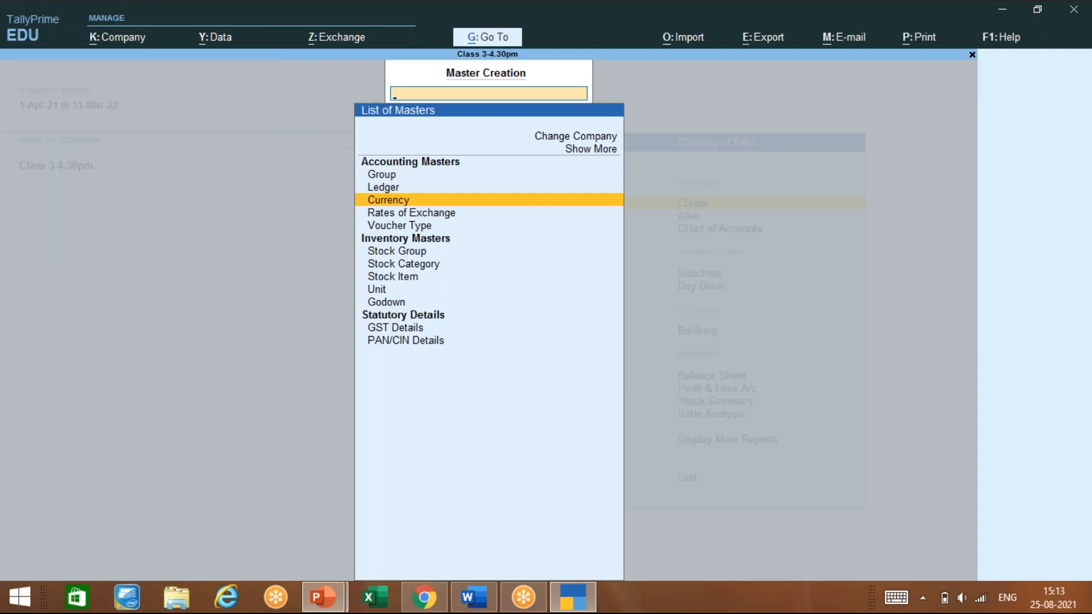
pyautogui.press('Escape')
# List the existing currencies ($, £, ¥, €, ₹) via Alter, then show the PowerPoint currency-symbols slide
pyautogui.press('Down')
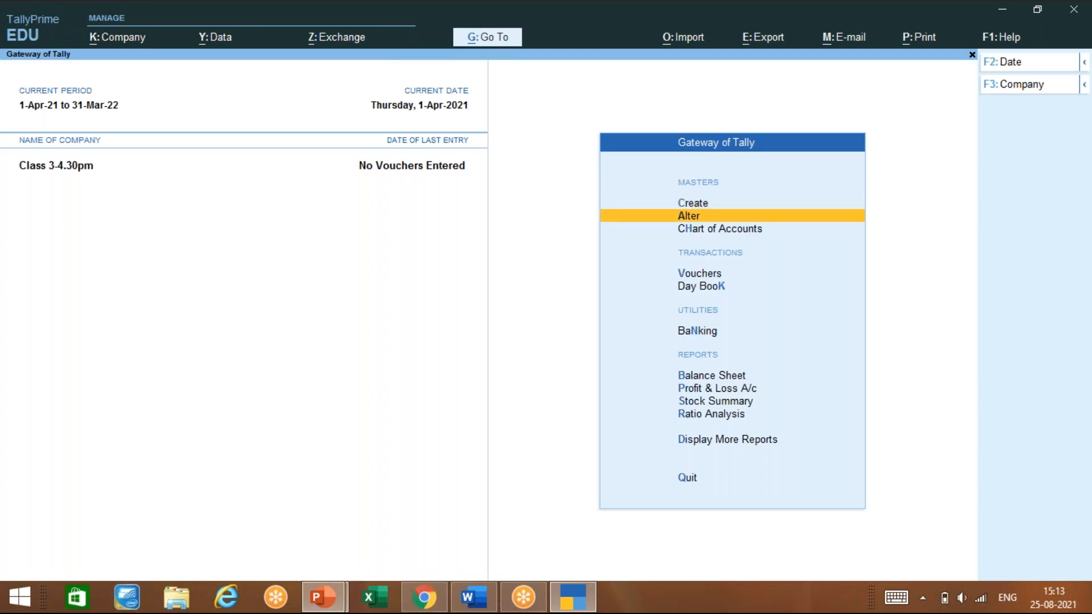
pyautogui.press('Return')
pyautogui.press('Down')
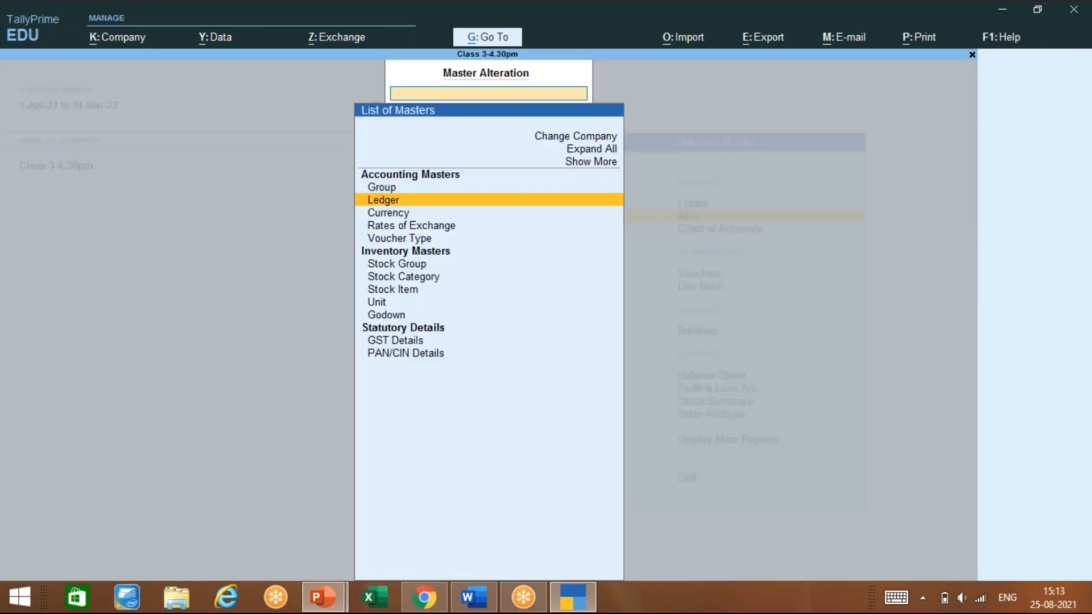
pyautogui.press('Down')
pyautogui.press('Return')
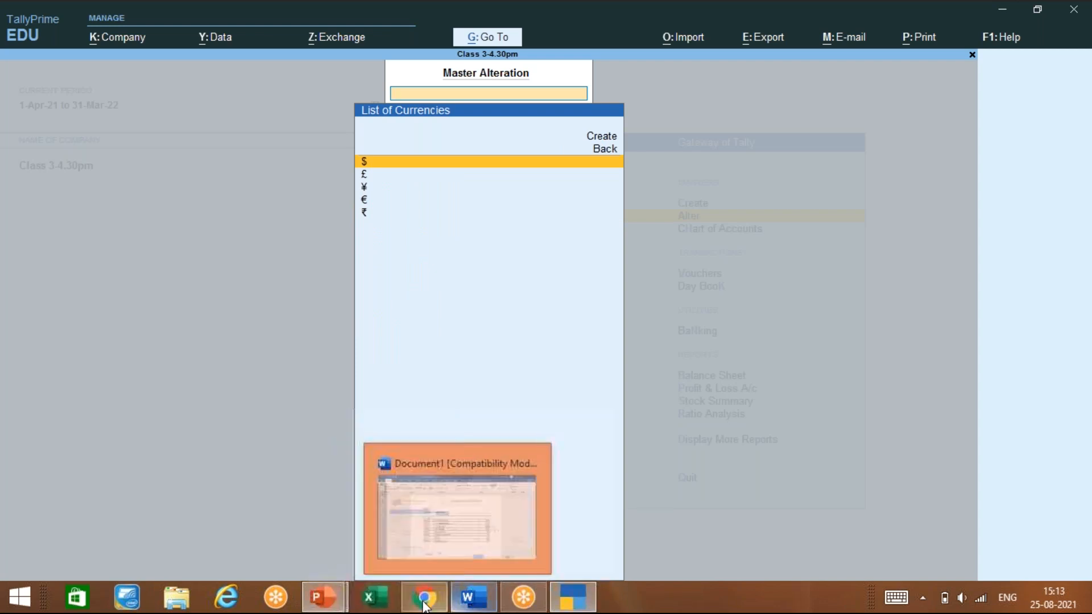
pyautogui.moveTo(326, 595)
pyautogui.click(410, 512)
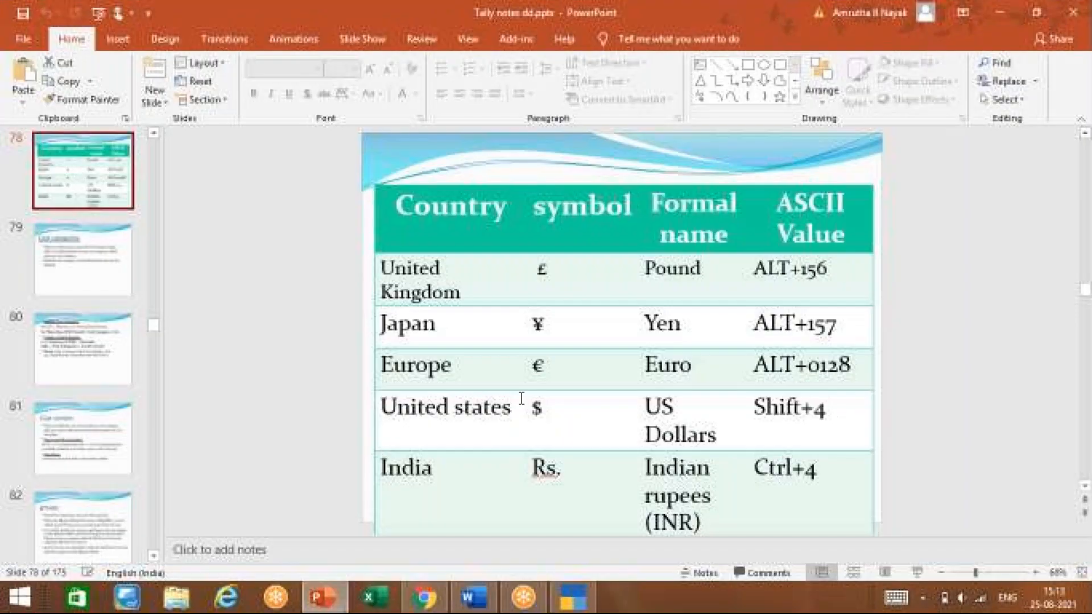
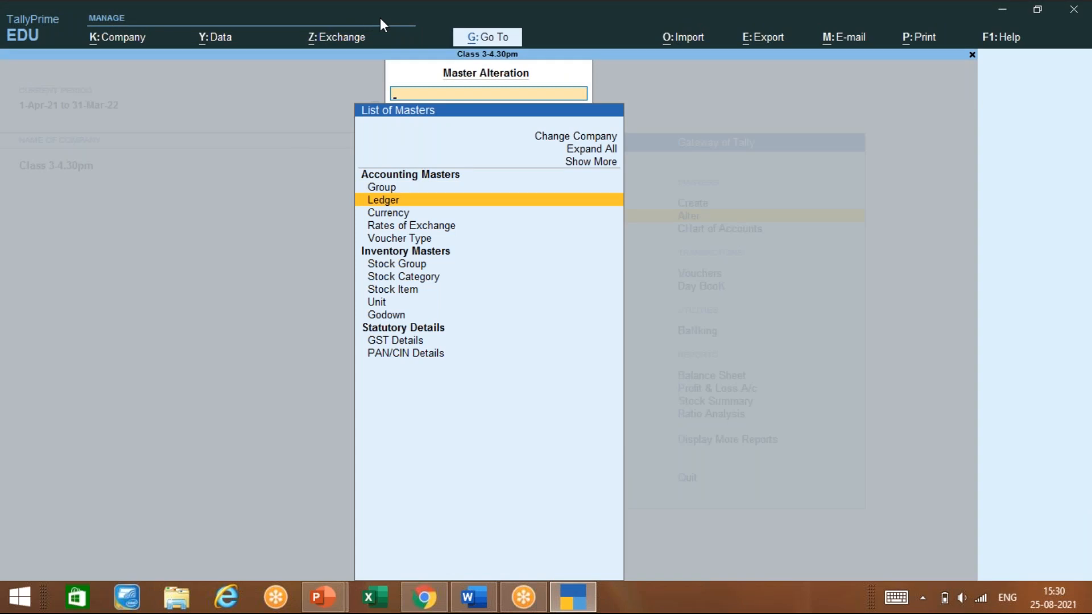
# Open the List of Ledgers under Master Alteration, which shows Cash and Profit & Loss A/c
pyautogui.press('Return')
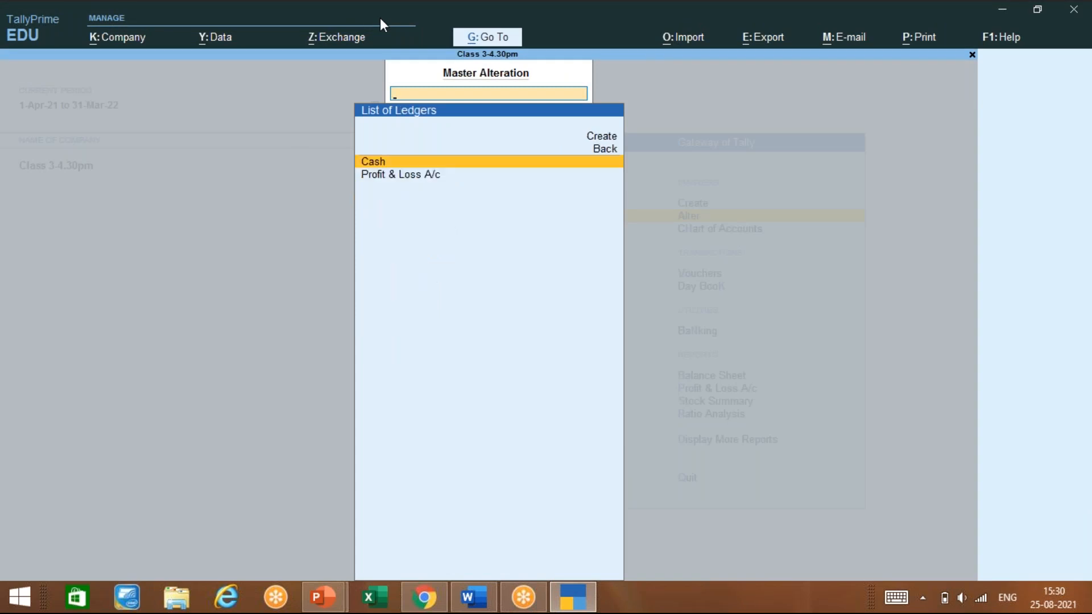
pyautogui.press('Up')
pyautogui.press('Down')
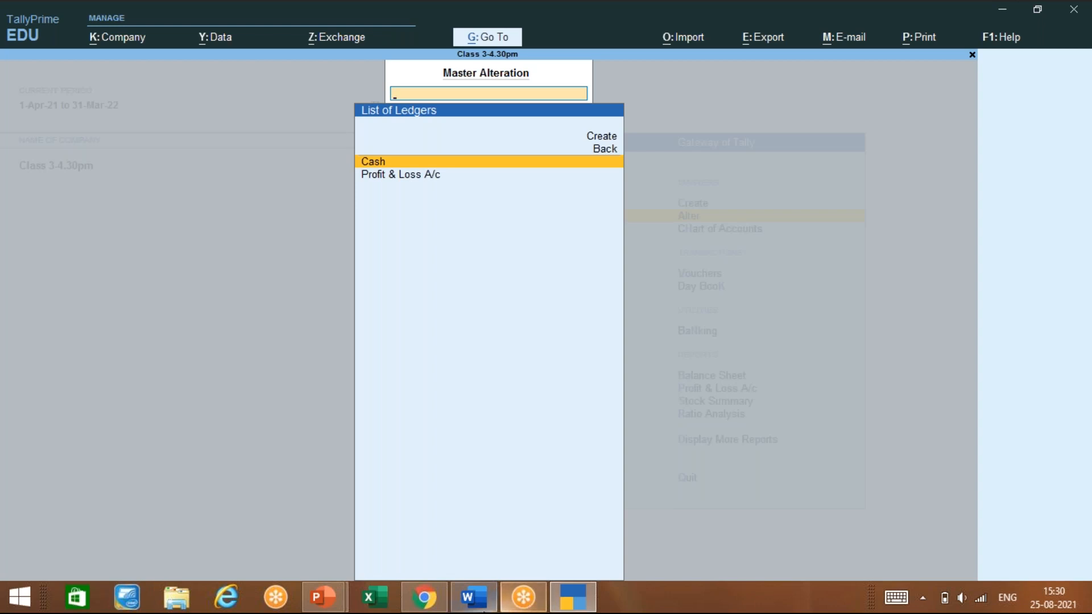
pyautogui.click(322, 600)
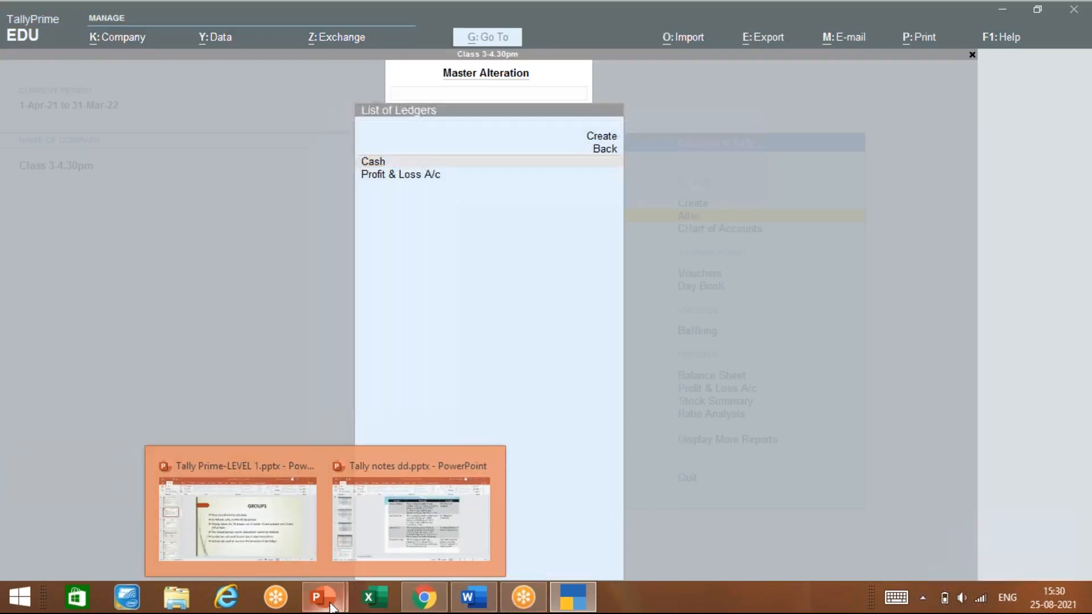
pyautogui.click(270, 514)
pyautogui.press('Down')
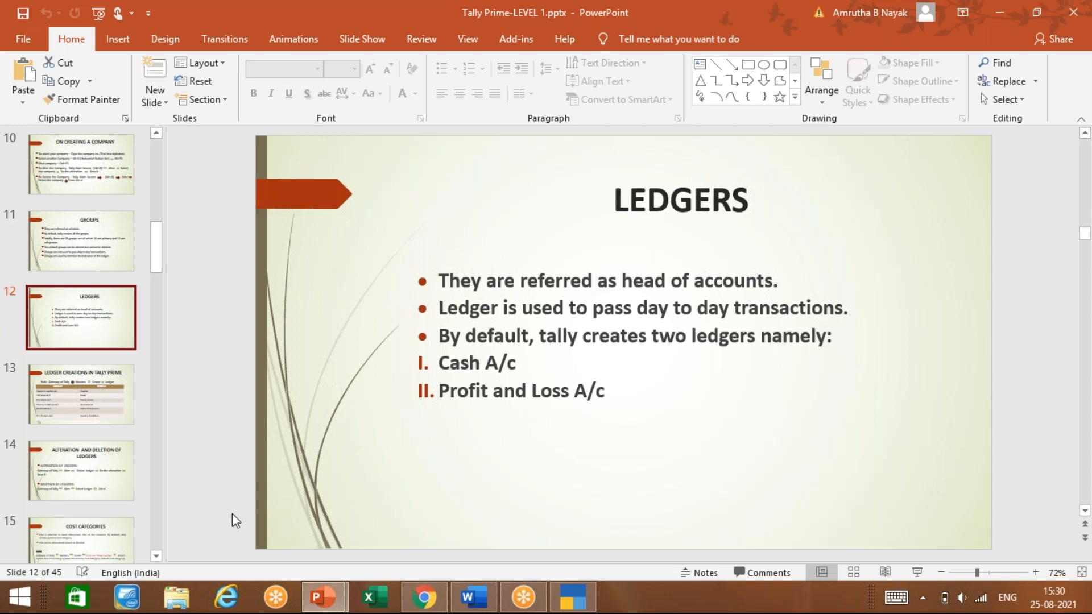
pyautogui.press('Down')
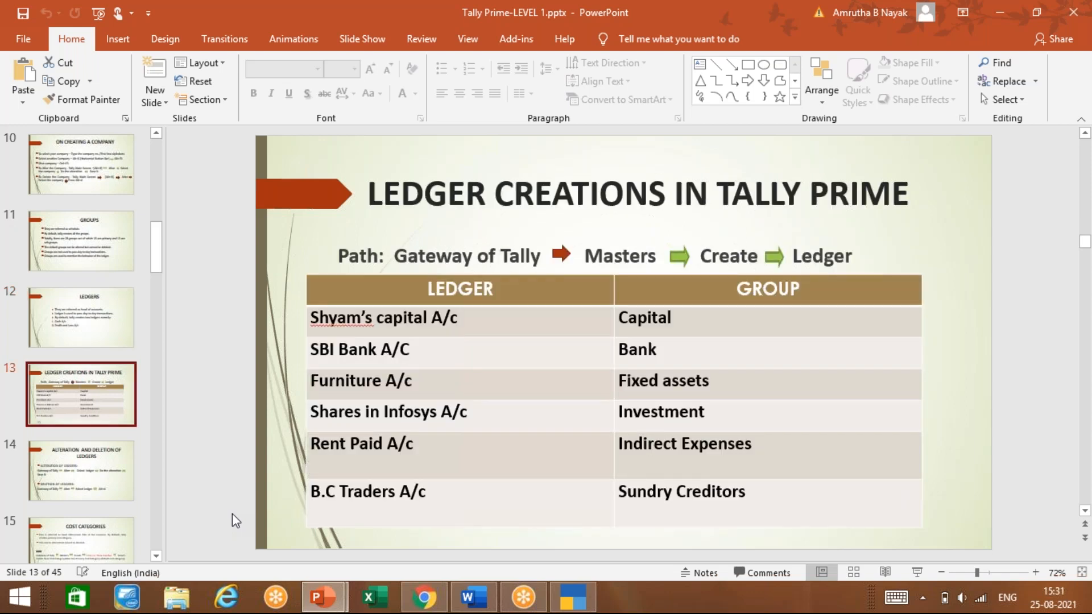
pyautogui.press('Up')
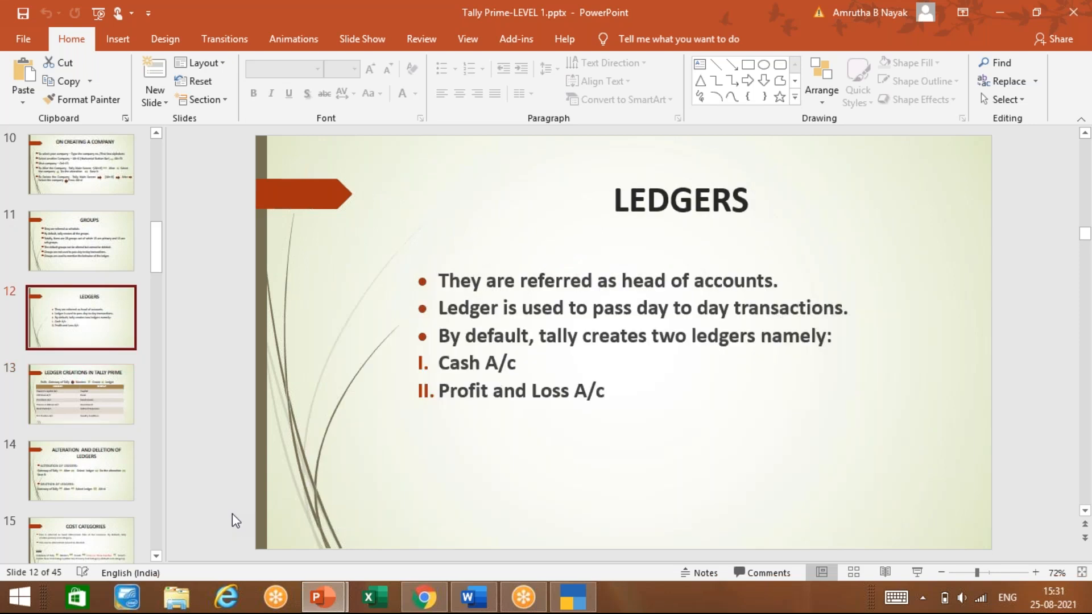
pyautogui.click(580, 601)
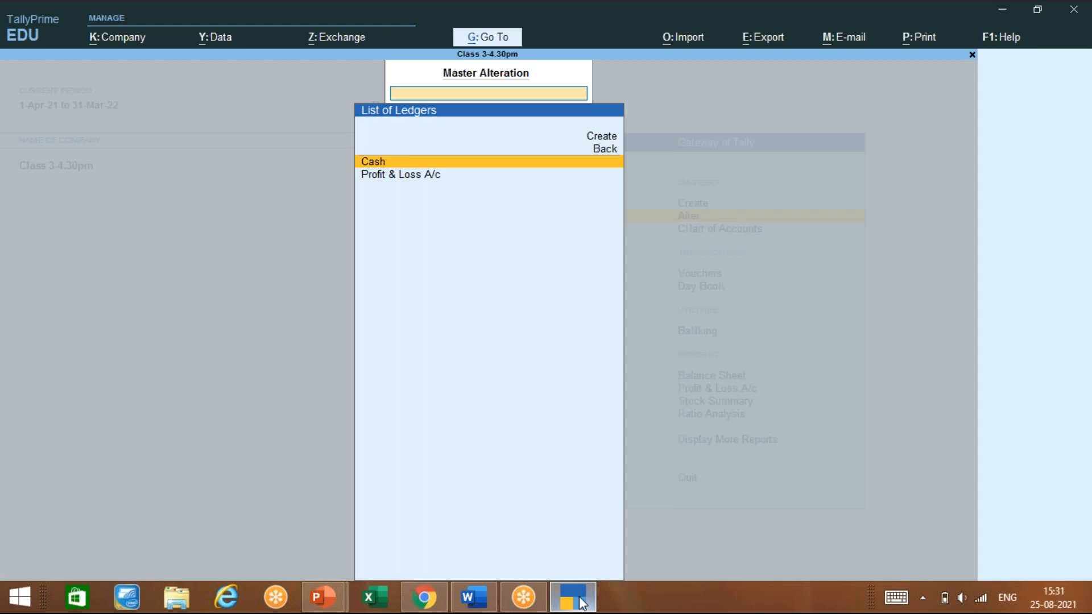
# Choose Create in the List of Ledgers to start a blank Ledger Creation form
pyautogui.press('Up')
pyautogui.press('Up')
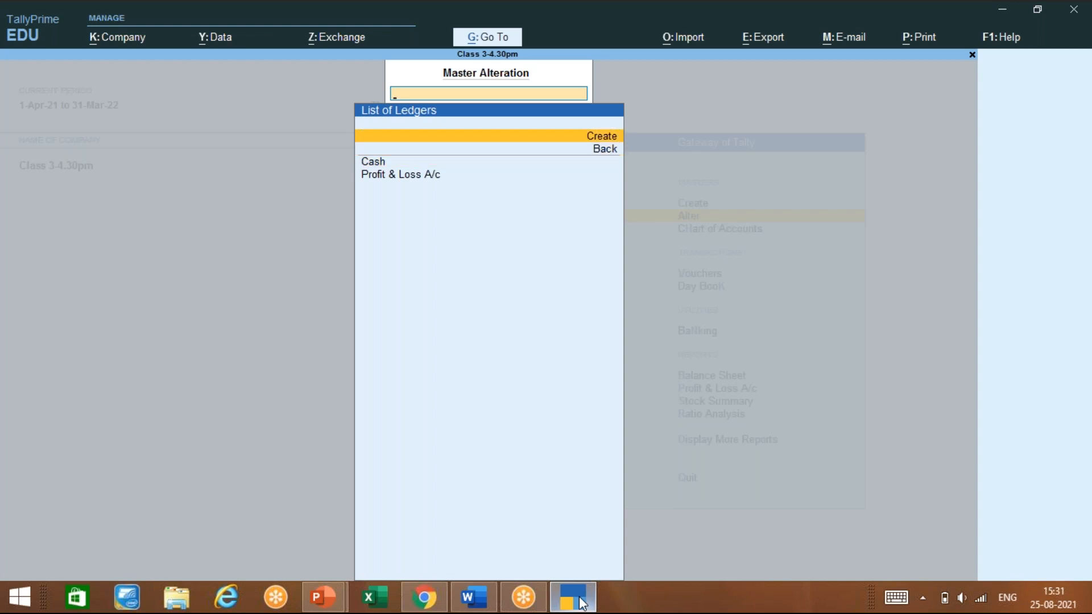
pyautogui.press('Return')
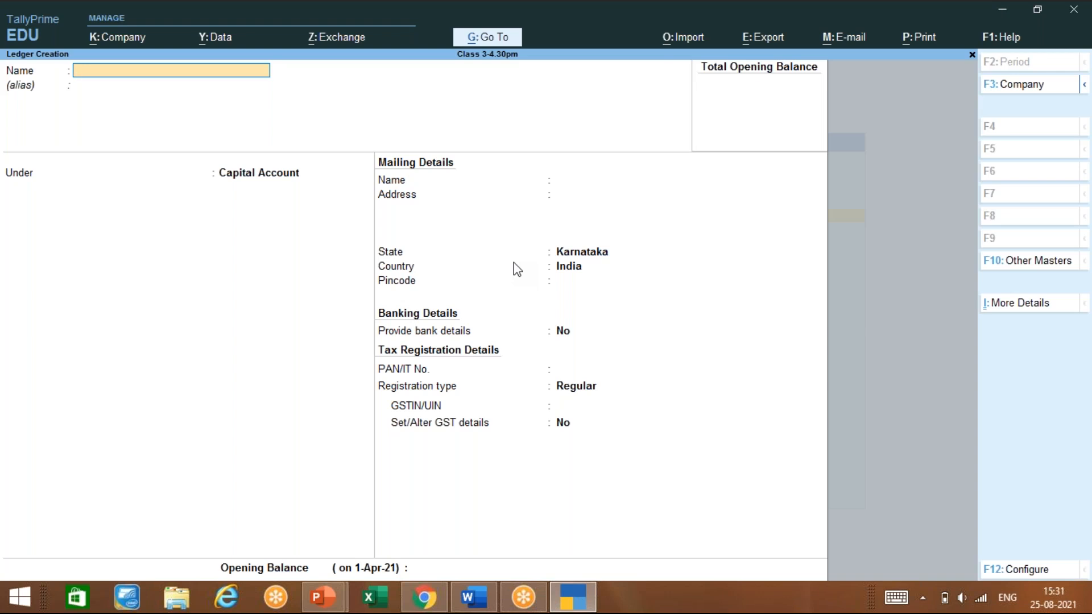
# Name the ledger as the proprietor's capital a/c and keep it under Capital Account
pyautogui.write('Ganesh capital a/c')
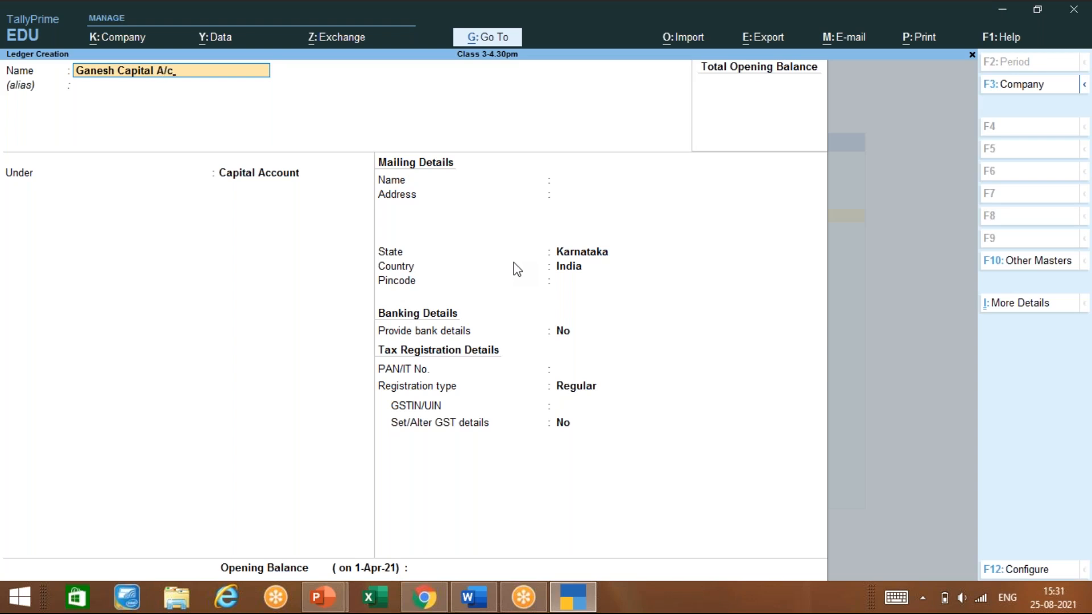
pyautogui.press('Return')
pyautogui.press('Return')
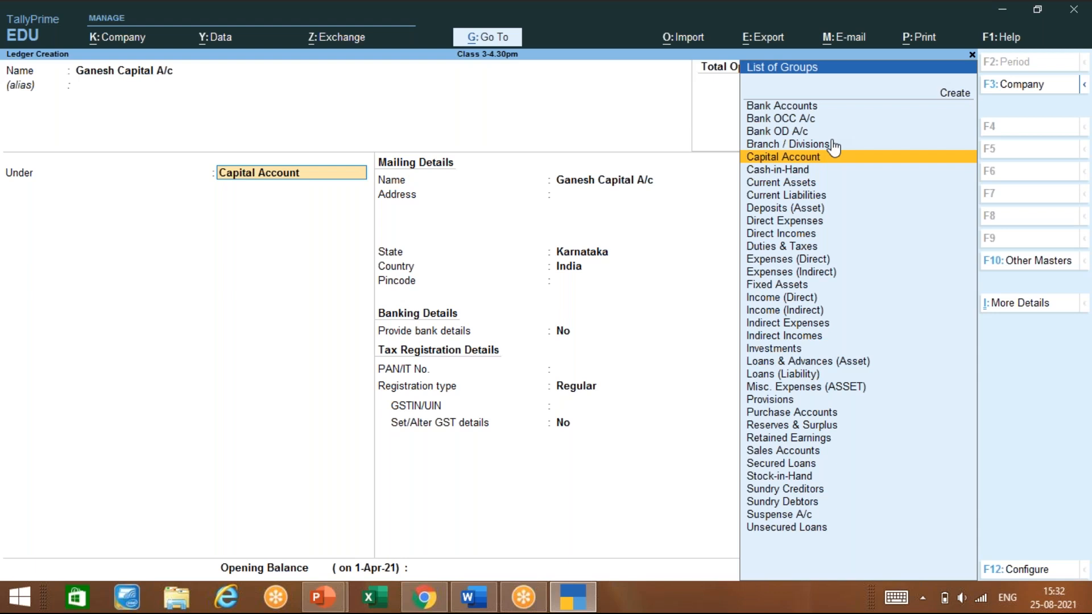
pyautogui.press('Return')
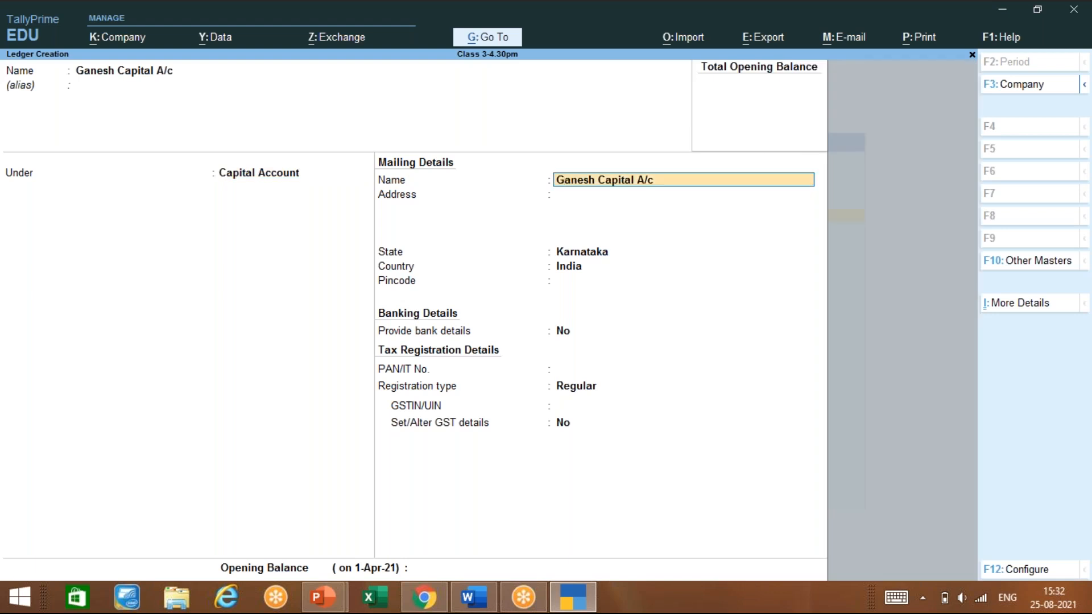
# Enter Bangalore as the ledger's address and move on to the State field
pyautogui.press('Return')
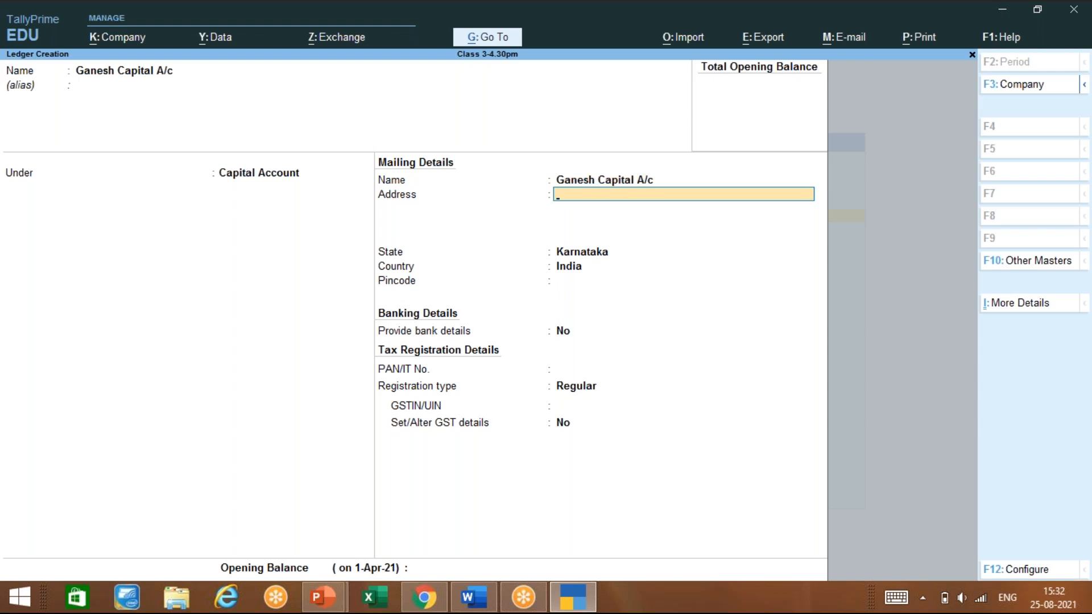
pyautogui.write('Bangalore')
pyautogui.press('Return')
pyautogui.press('Return')
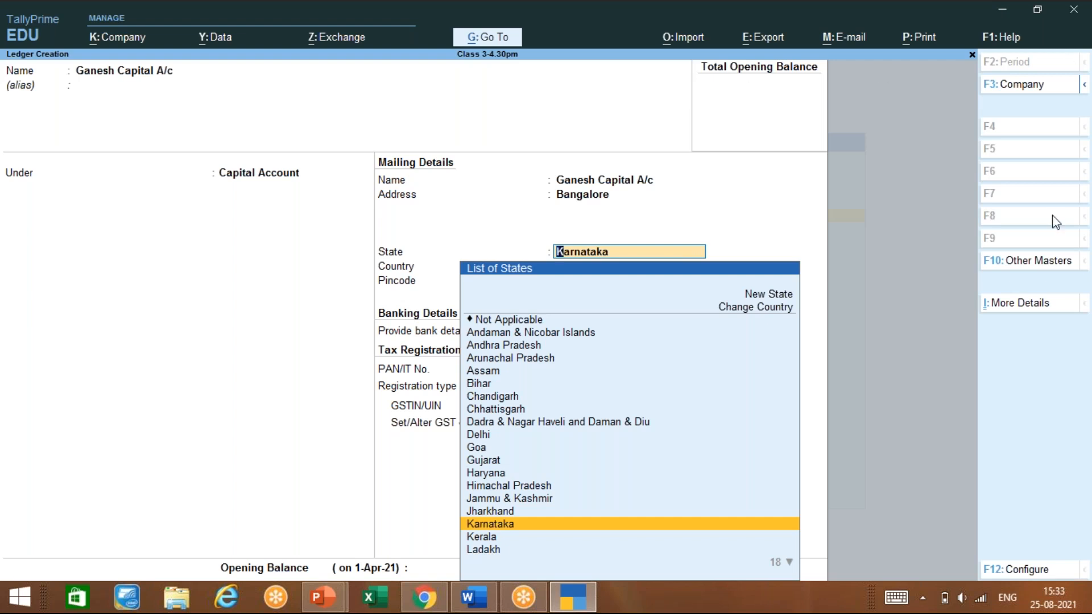
pyautogui.click(1000, 417)
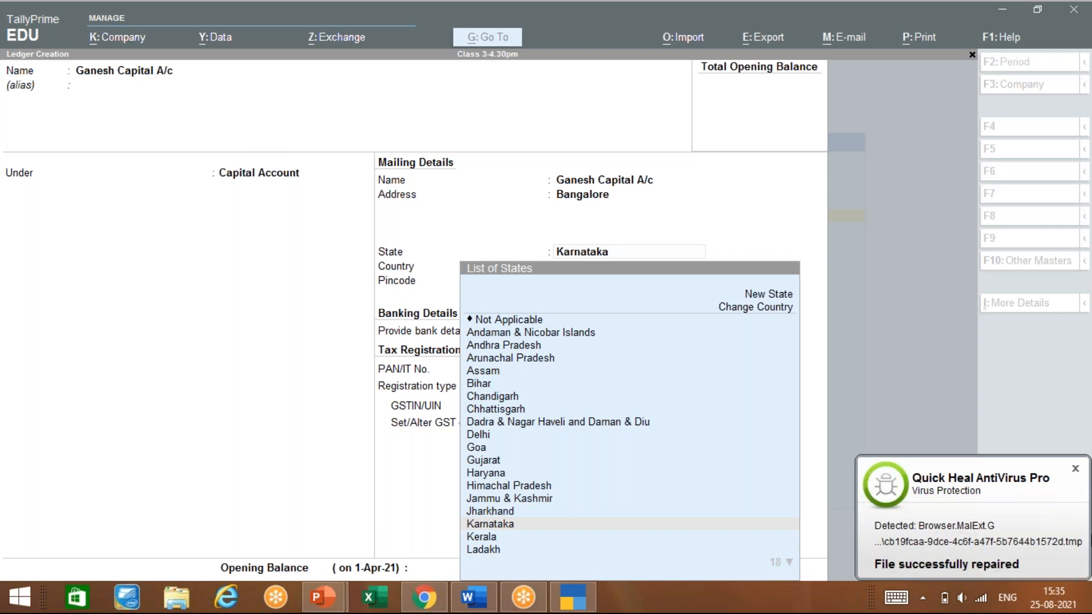
# Close the Quick Heal antivirus notification
pyautogui.click(1078, 468)
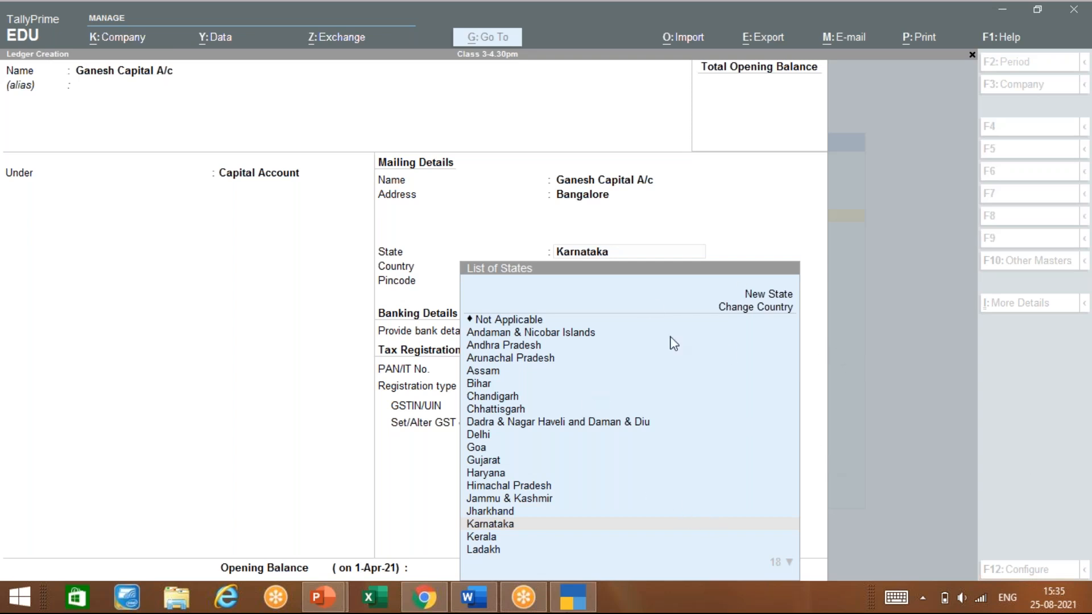
# Set the state to Karnataka, enter the pincode, and choose Yes to provide bank details
pyautogui.click(649, 300)
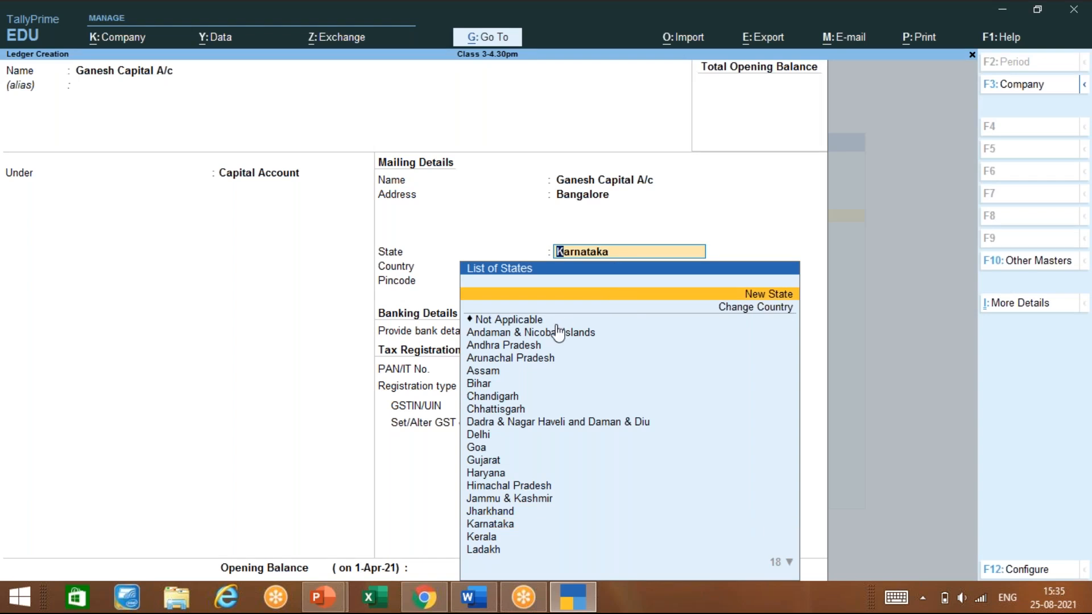
pyautogui.press('Down')
pyautogui.press('Down')
pyautogui.press('Down')
pyautogui.press('Down')
pyautogui.press('Down')
pyautogui.press('Down')
pyautogui.press('Down')
pyautogui.press('Down')
pyautogui.press('Down')
pyautogui.press('Down')
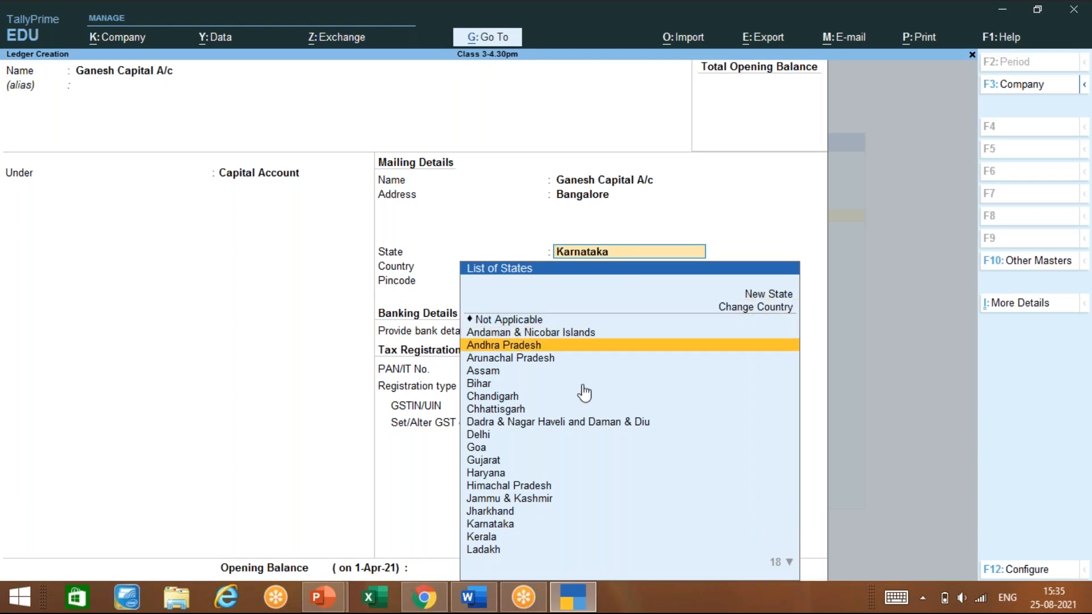
pyautogui.press('Down')
pyautogui.press('Down')
pyautogui.press('Down')
pyautogui.press('Down')
pyautogui.press('Down')
pyautogui.press('Down')
pyautogui.press('Down')
pyautogui.press('Down')
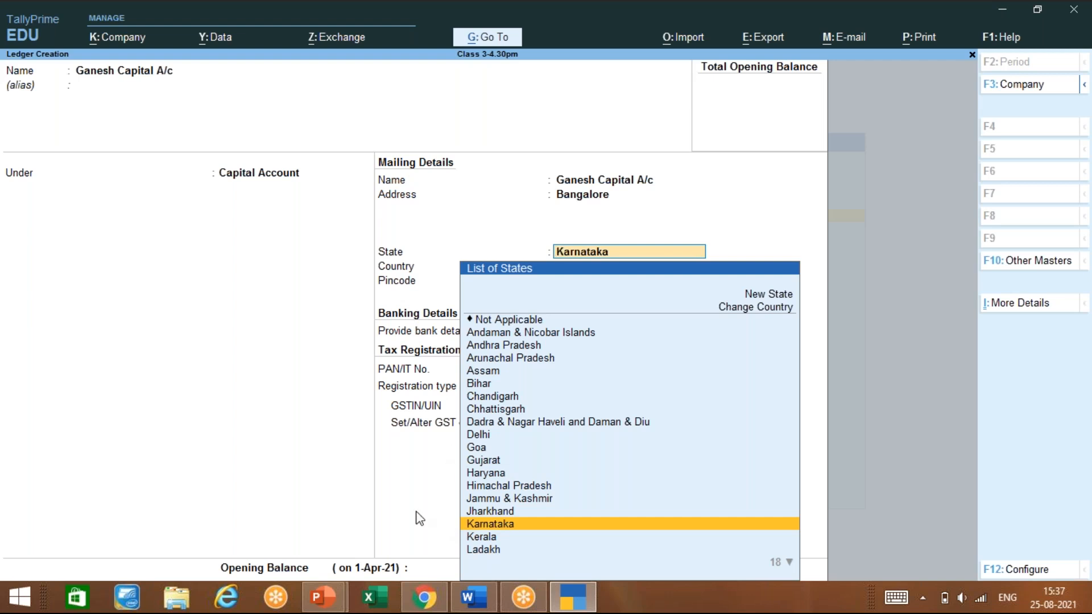
pyautogui.press('Return')
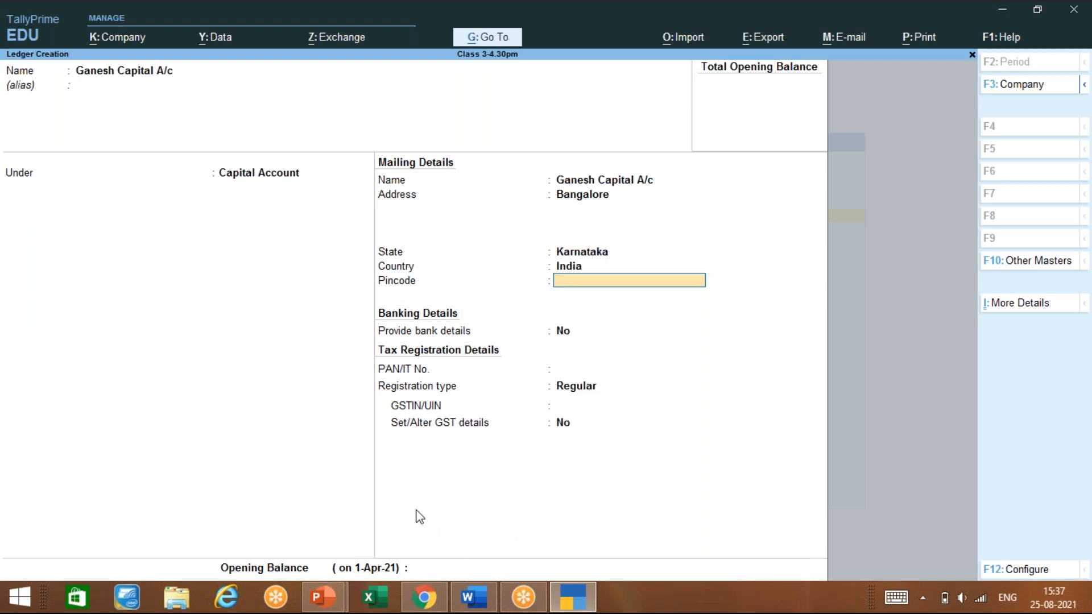
pyautogui.write('560021')
pyautogui.press('Return')
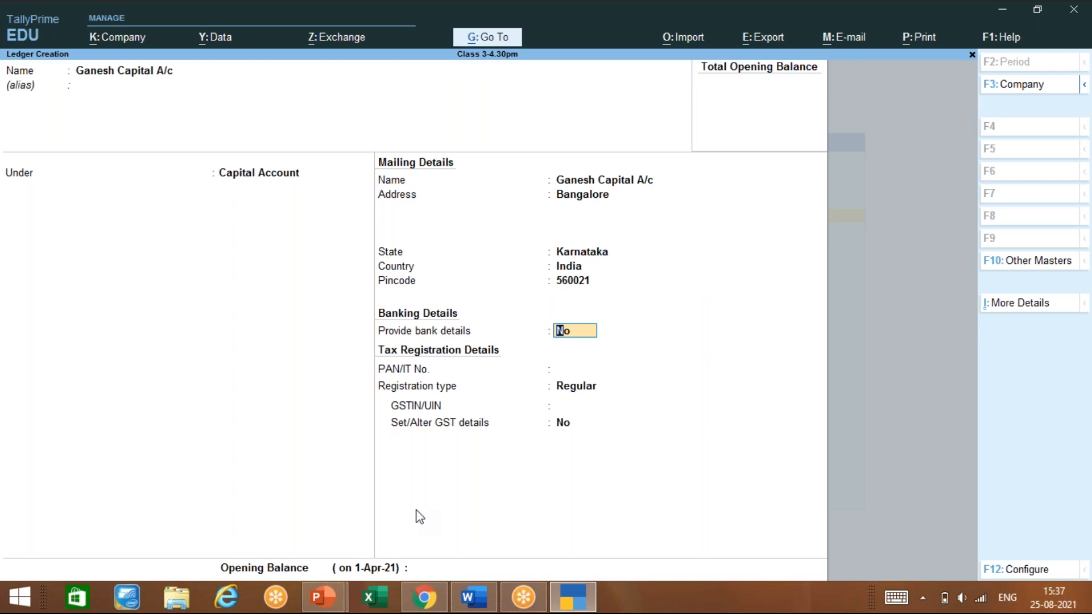
pyautogui.write('yes')
pyautogui.press('Return')
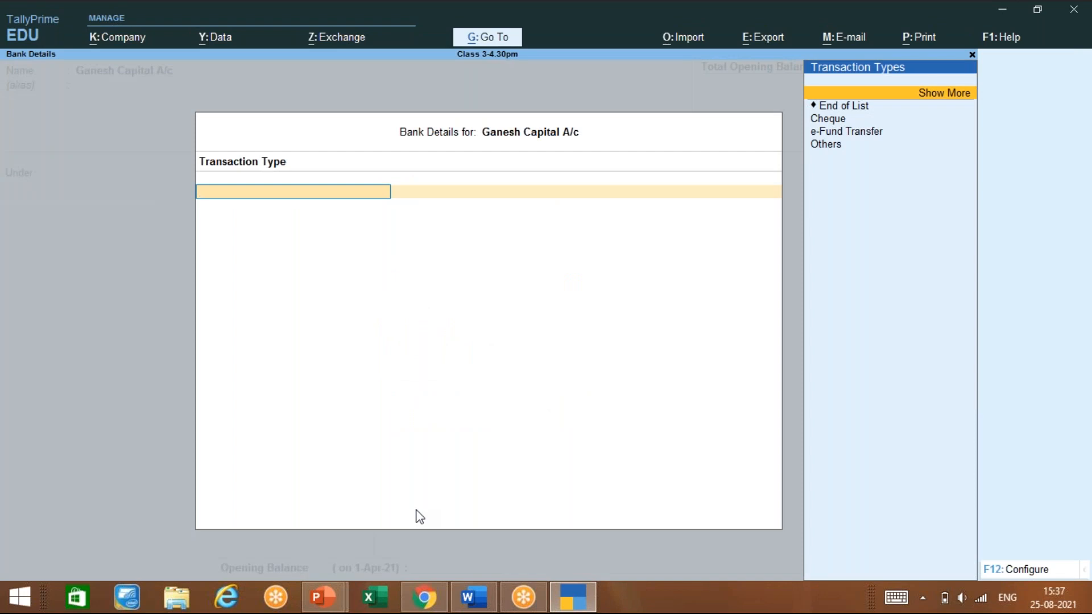
# Pick Cheque as the bank transaction type and leave Cross using blank
pyautogui.press('Down')
pyautogui.press('Down')
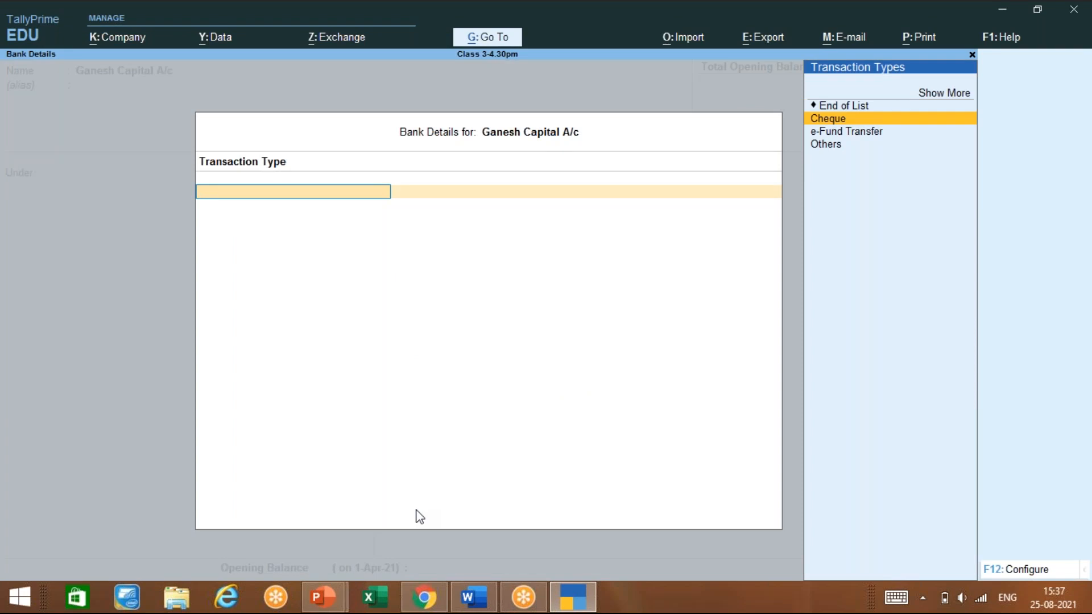
pyautogui.press('Down')
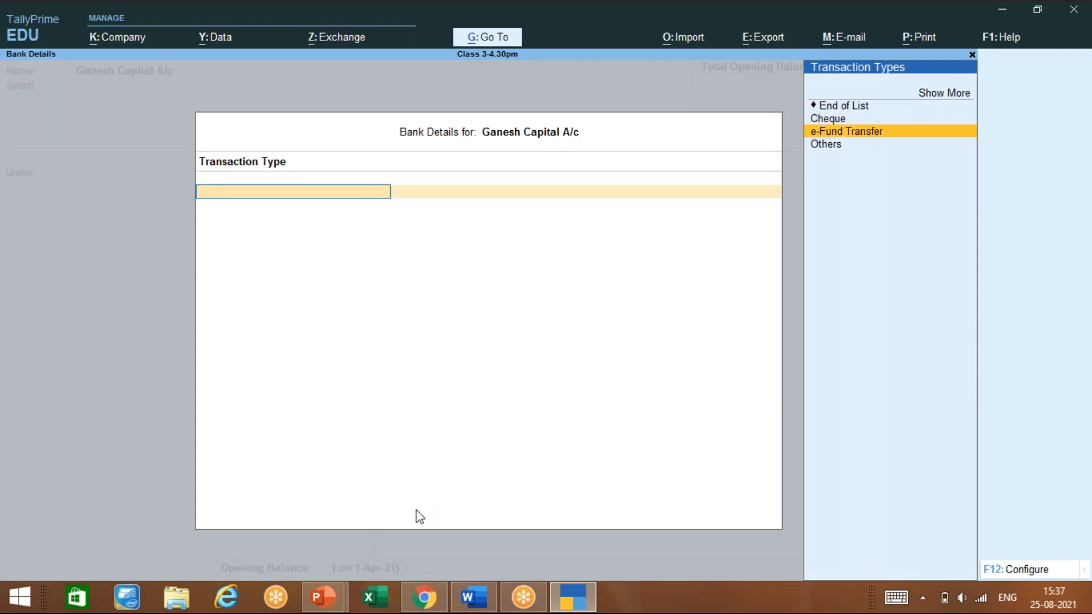
pyautogui.press('Down')
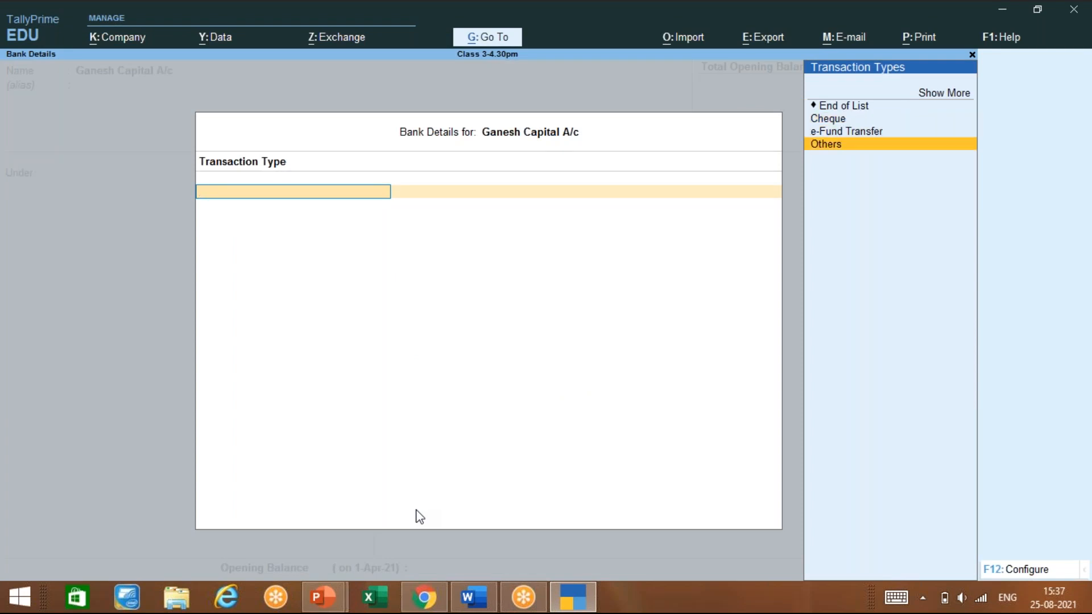
pyautogui.press('Up')
pyautogui.press('Up')
pyautogui.press('Return')
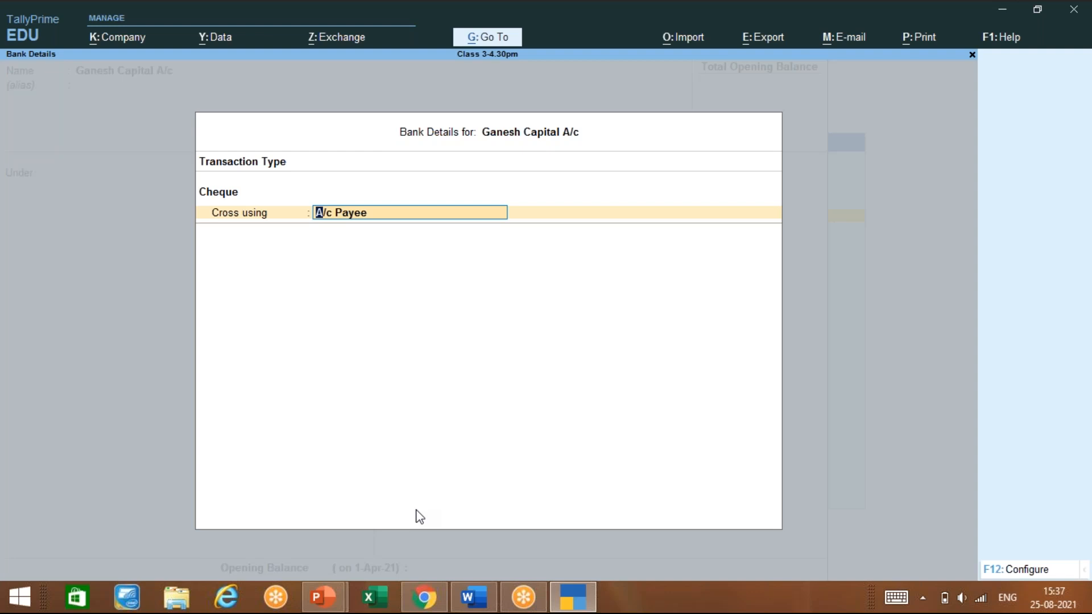
pyautogui.press('Return')
# Set bank details to No, keep Regular registration, and leave PAN and GSTIN blank
pyautogui.write('no')
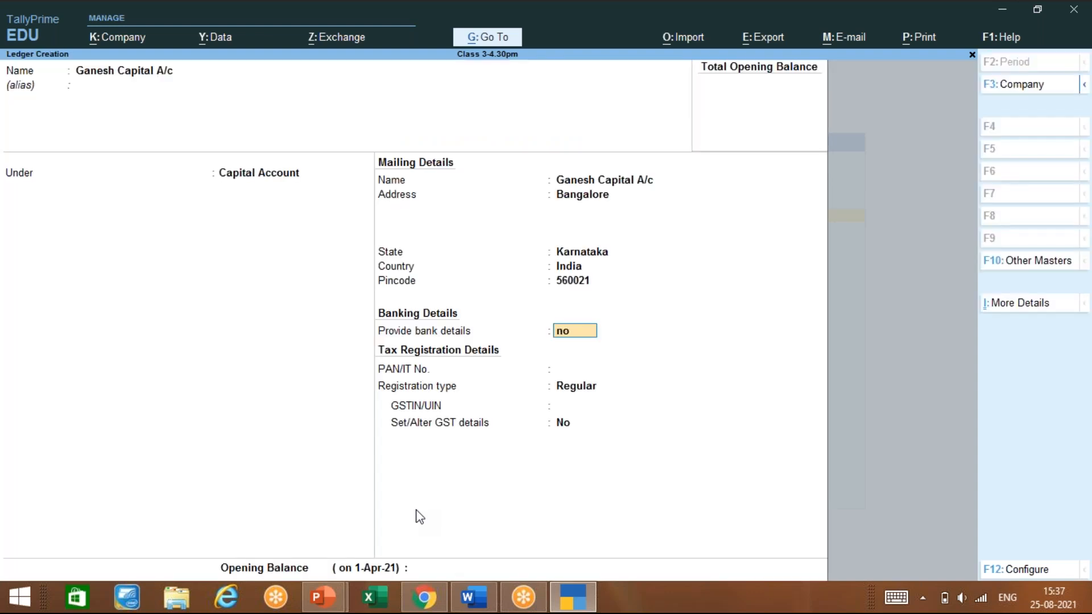
pyautogui.press('Return')
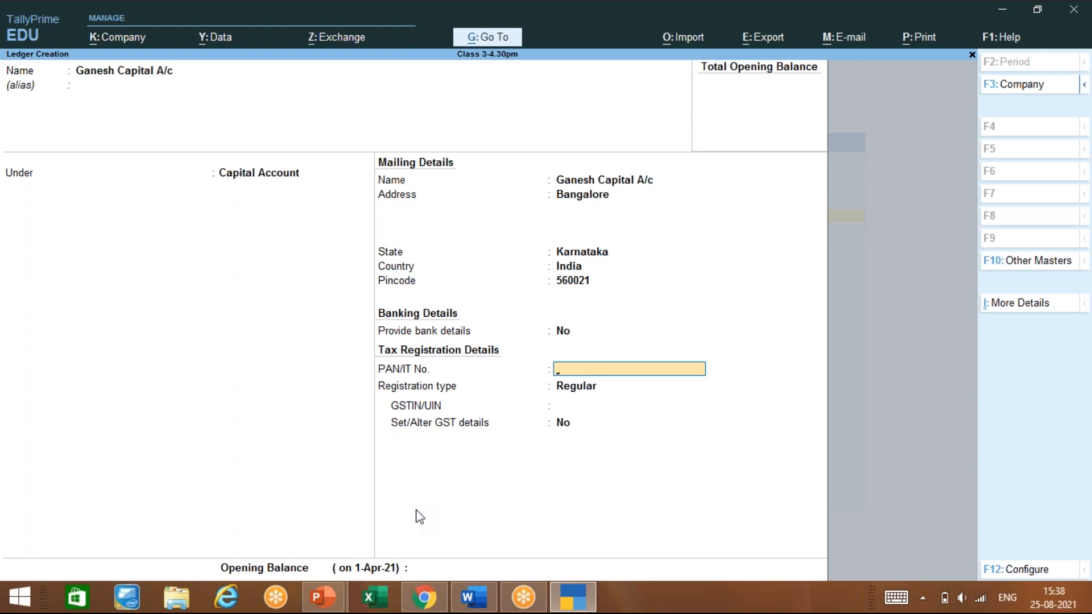
pyautogui.press('Return')
pyautogui.press('Return')
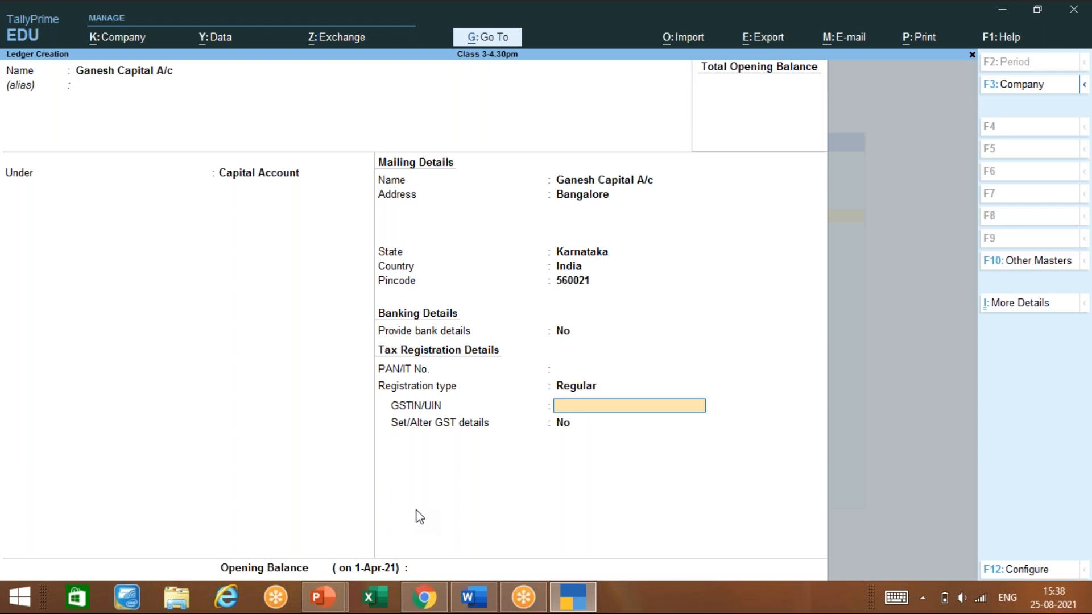
pyautogui.press('Return')
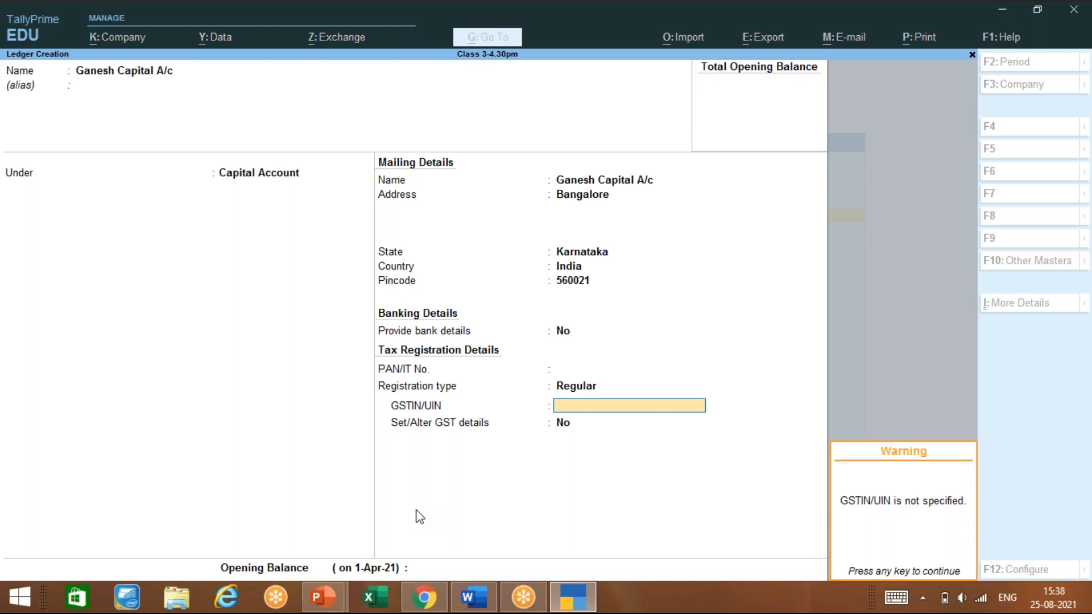
pyautogui.press('Return')
pyautogui.press('Return')
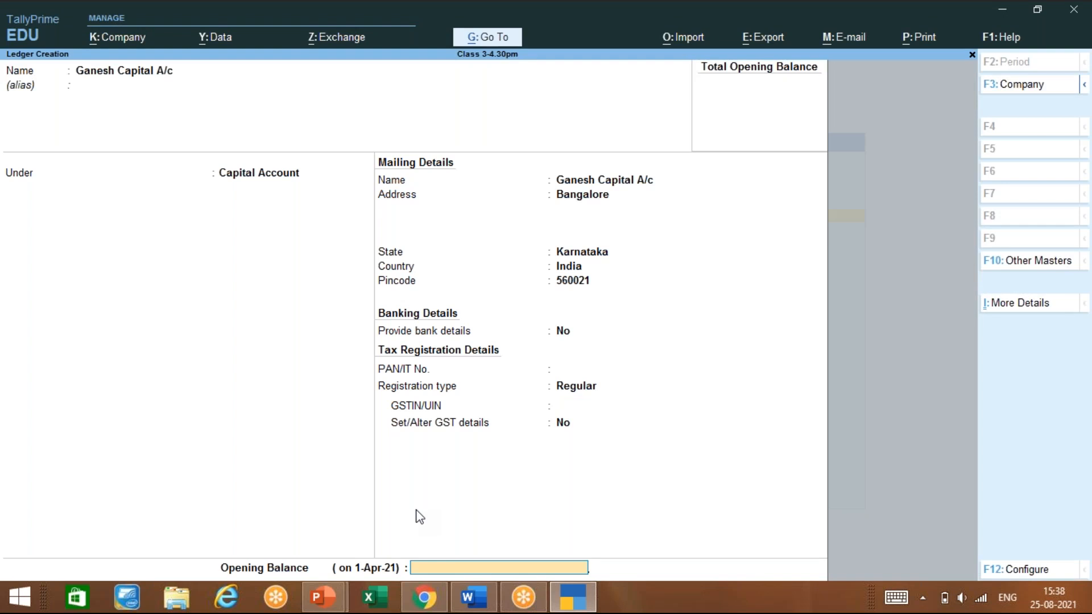
# Give the capital ledger a 1,00,000 Cr opening balance and save it
pyautogui.write('100000')
pyautogui.press('Return')
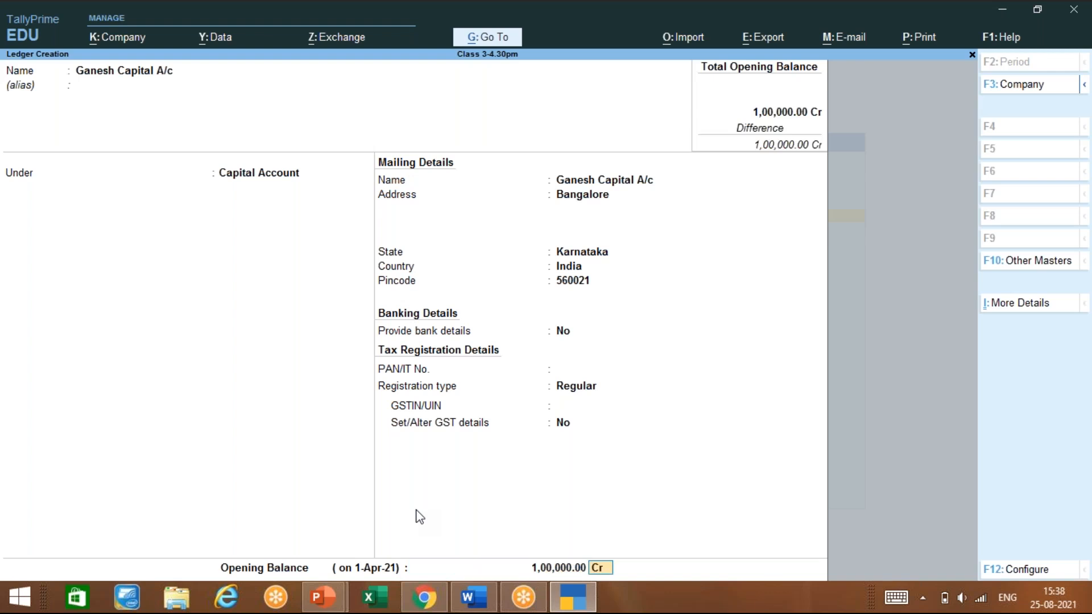
pyautogui.press('Return')
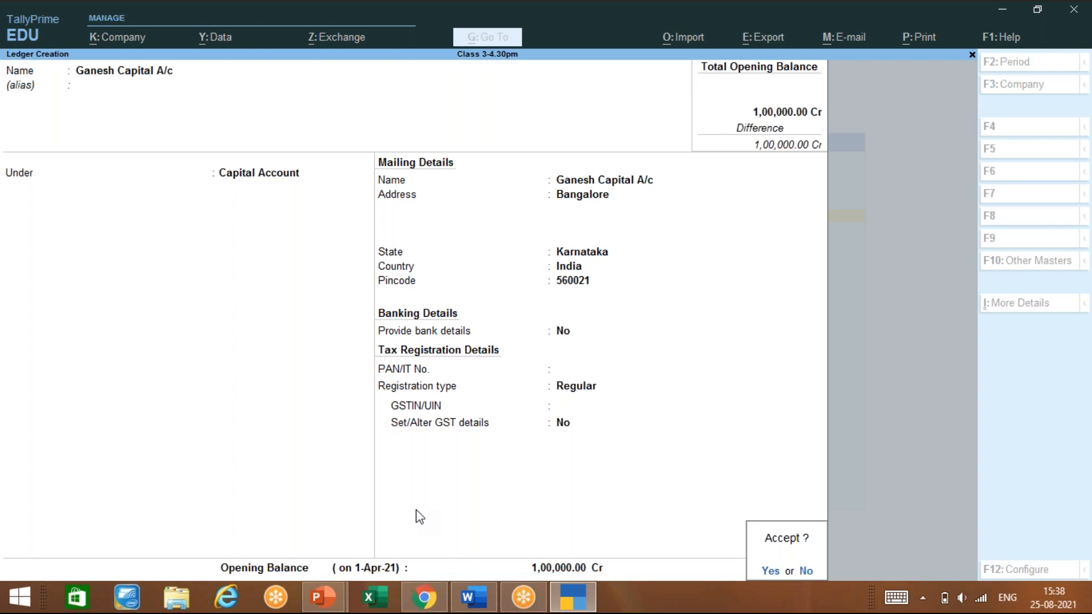
pyautogui.press('Return')
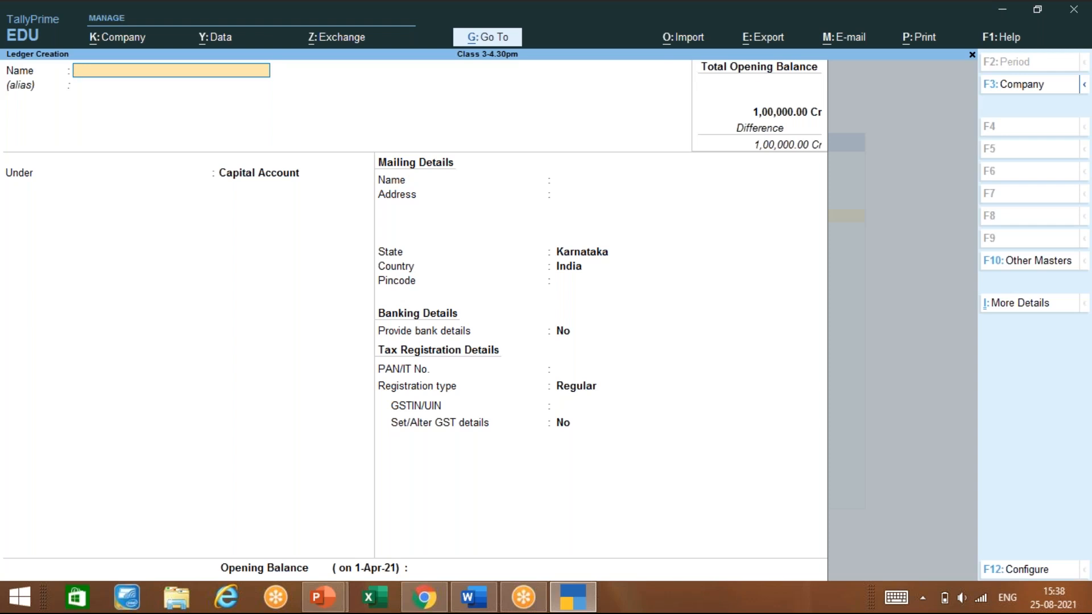
# Create and save Abc Capital A/c under Capital Account with Ctrl+A
pyautogui.write('Abccapita')
pyautogui.press('BackSpace')
pyautogui.press('BackSpace')
pyautogui.press('BackSpace')
pyautogui.press('BackSpace')
pyautogui.press('BackSpace')
pyautogui.press('BackSpace')
pyautogui.press('BackSpace')
pyautogui.write('Capital a/c')
pyautogui.press('Return')
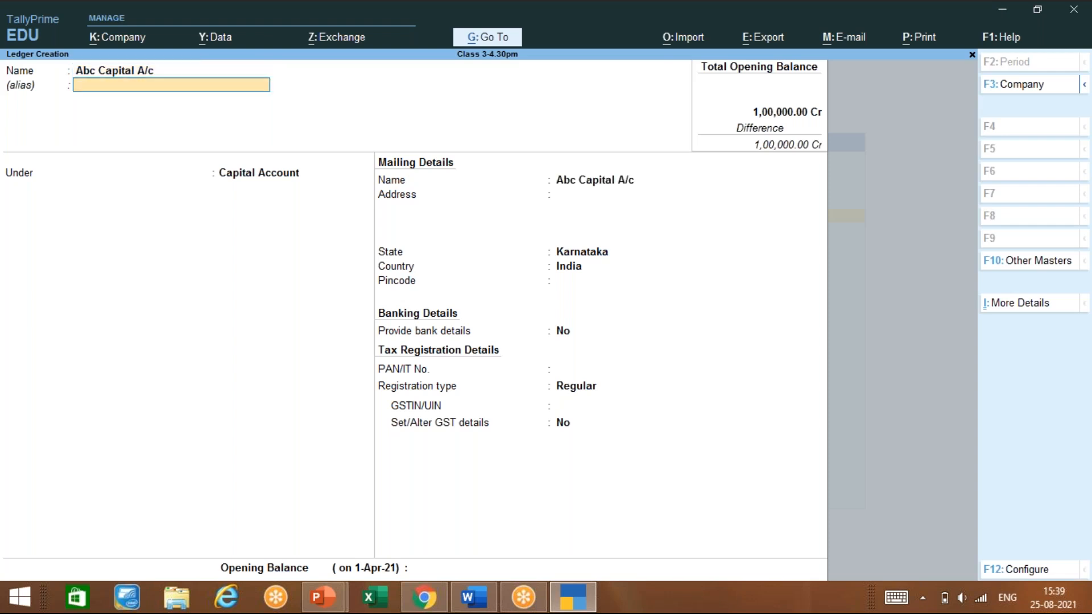
pyautogui.press('Return')
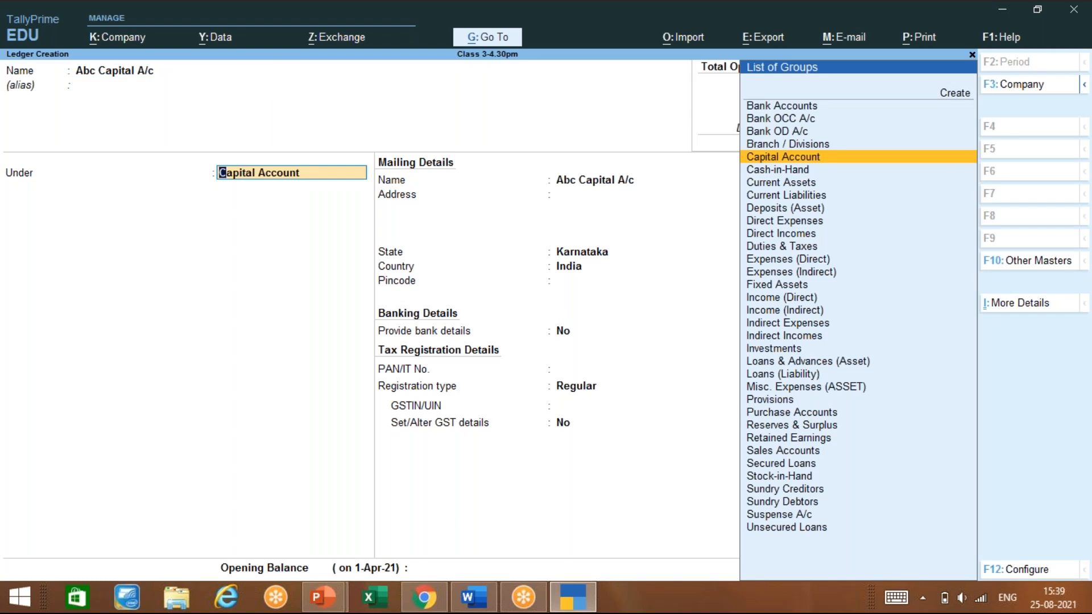
pyautogui.press('Return')
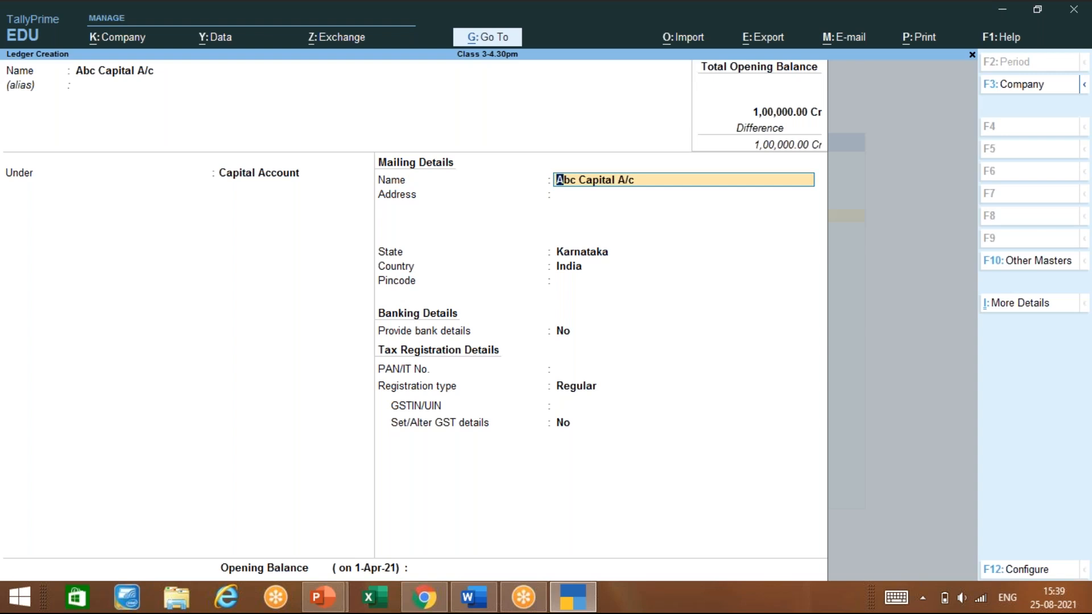
pyautogui.press('ctrl')
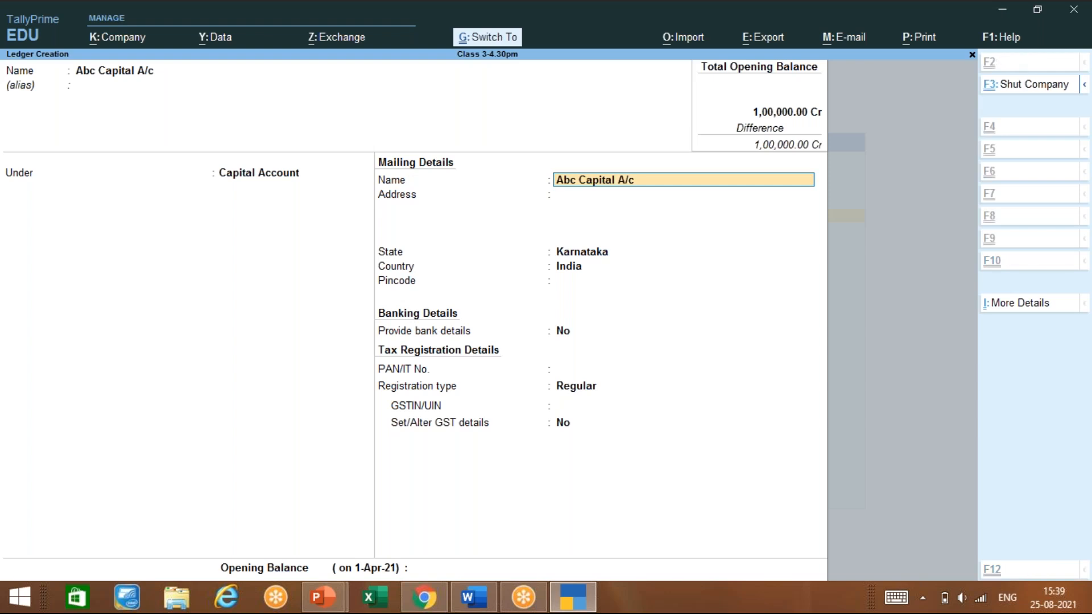
pyautogui.hotkey('ctrl', 'a')
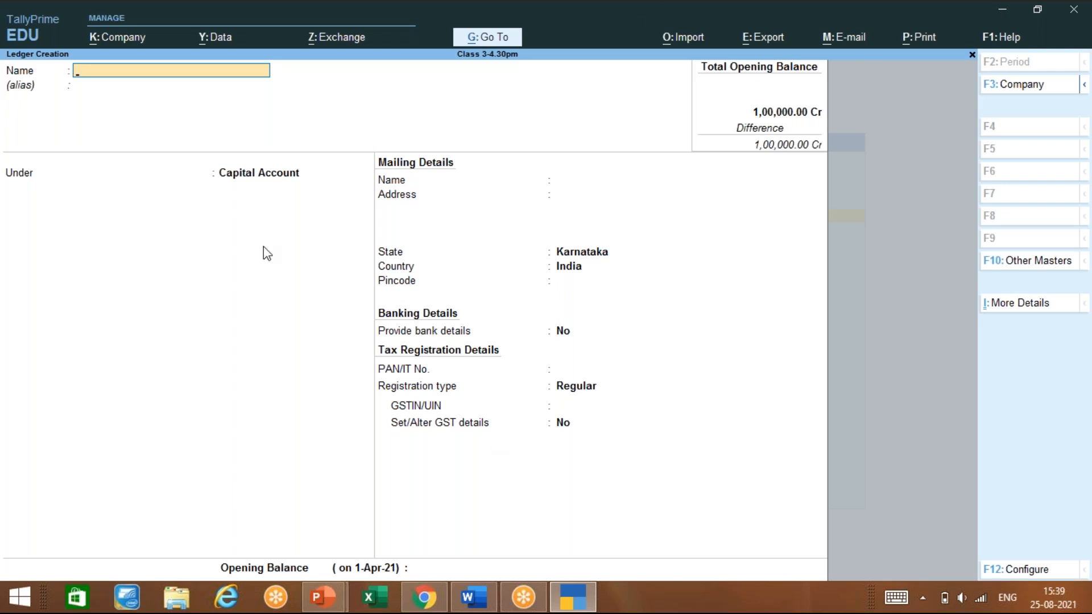
# Enter Furnitures as the name of the new ledger
pyautogui.moveTo(414, 604)
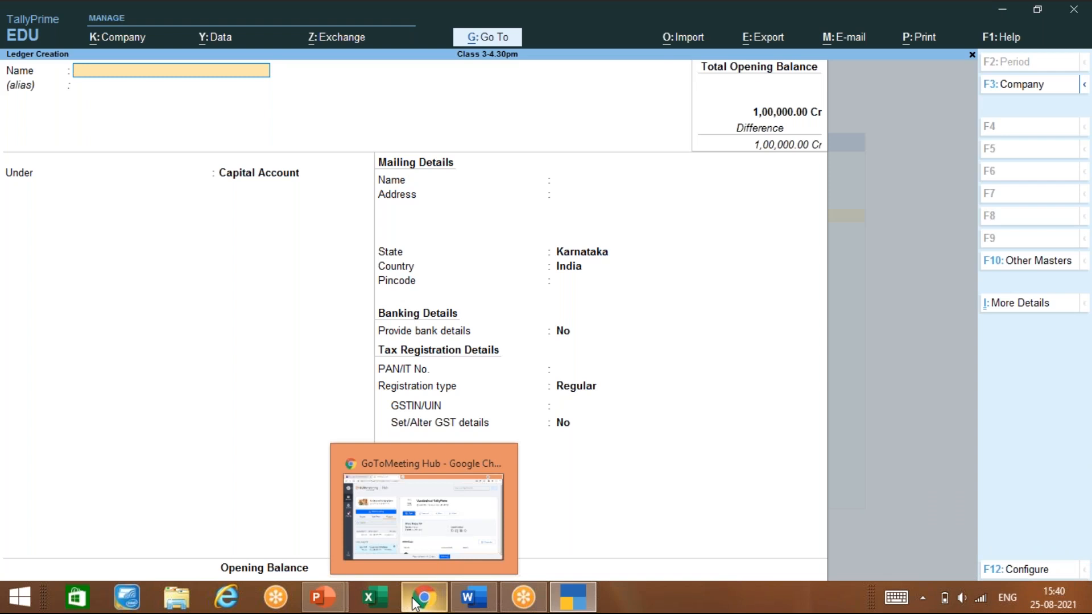
pyautogui.write('Furniture')
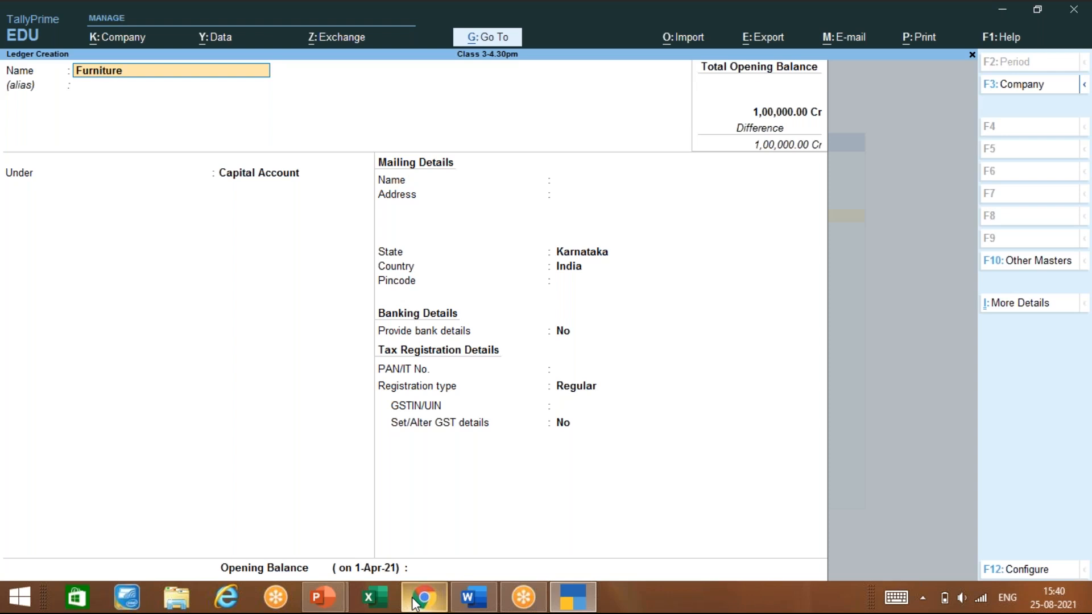
pyautogui.write('s')
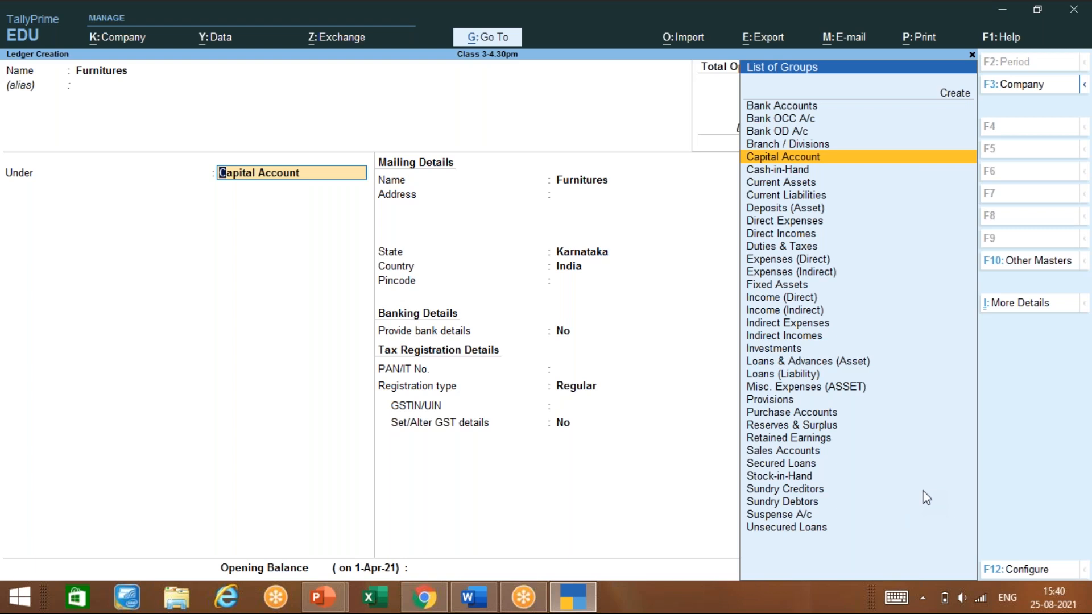
# Set the Furnitures ledger's parent group to Fixed Assets
pyautogui.write('Furn')
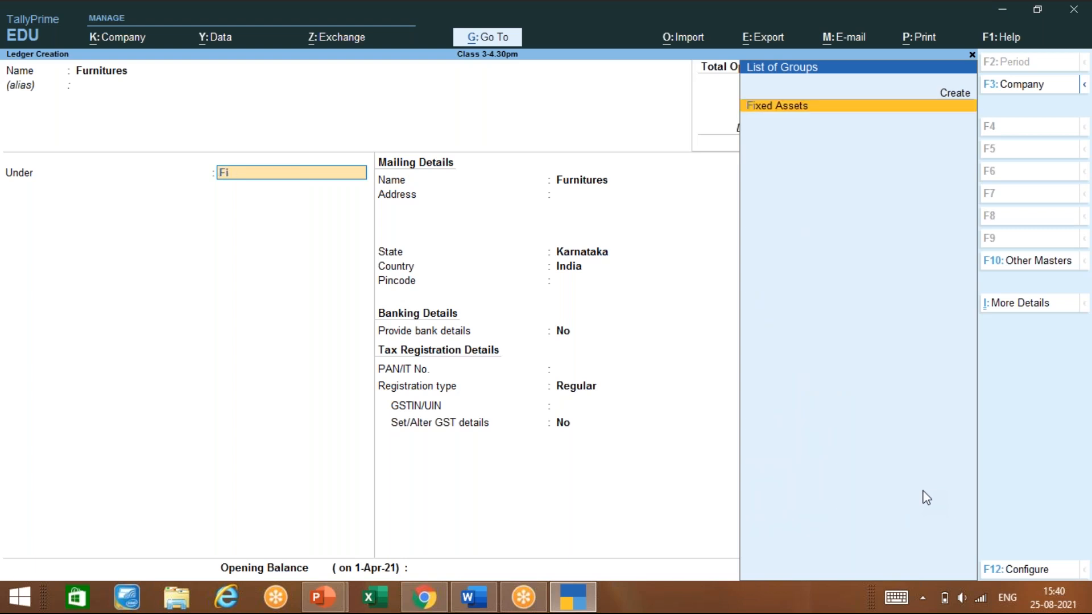
pyautogui.write('i')
pyautogui.press('BackSpace')
pyautogui.press('BackSpace')
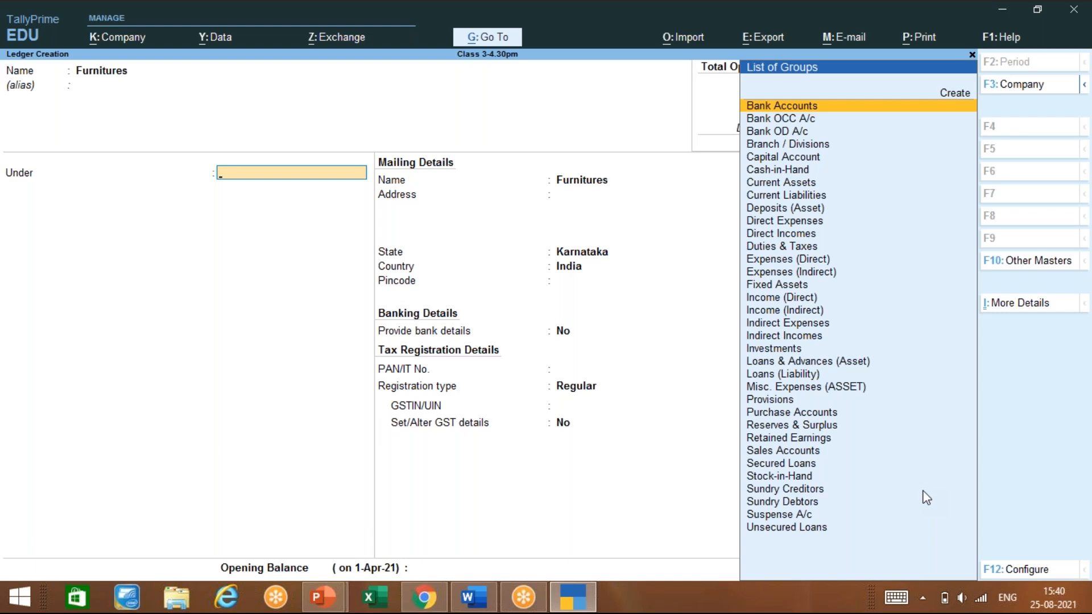
pyautogui.write('Fi')
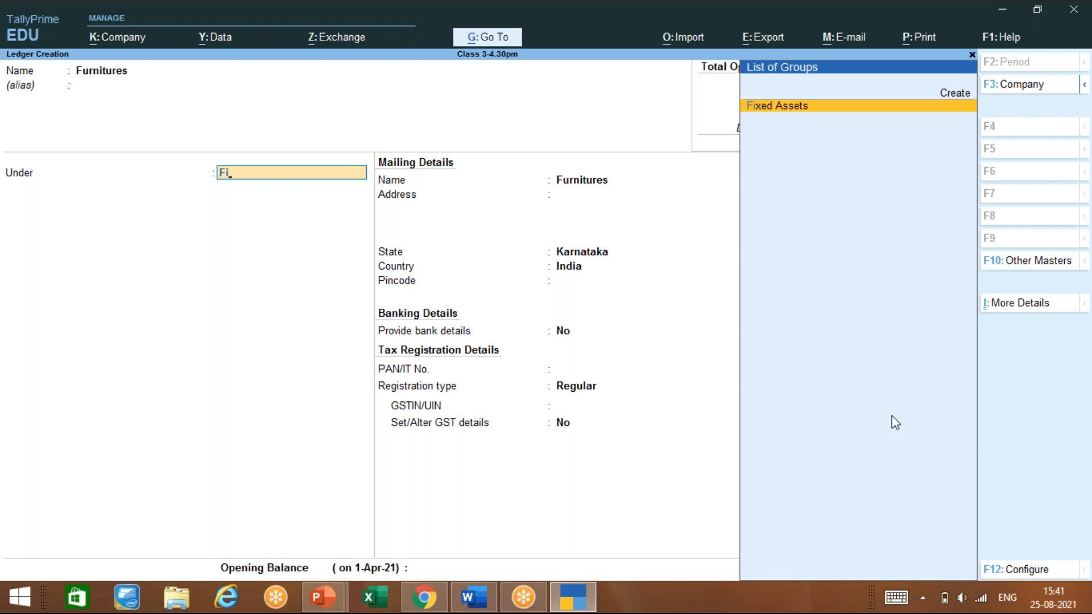
pyautogui.click(907, 408)
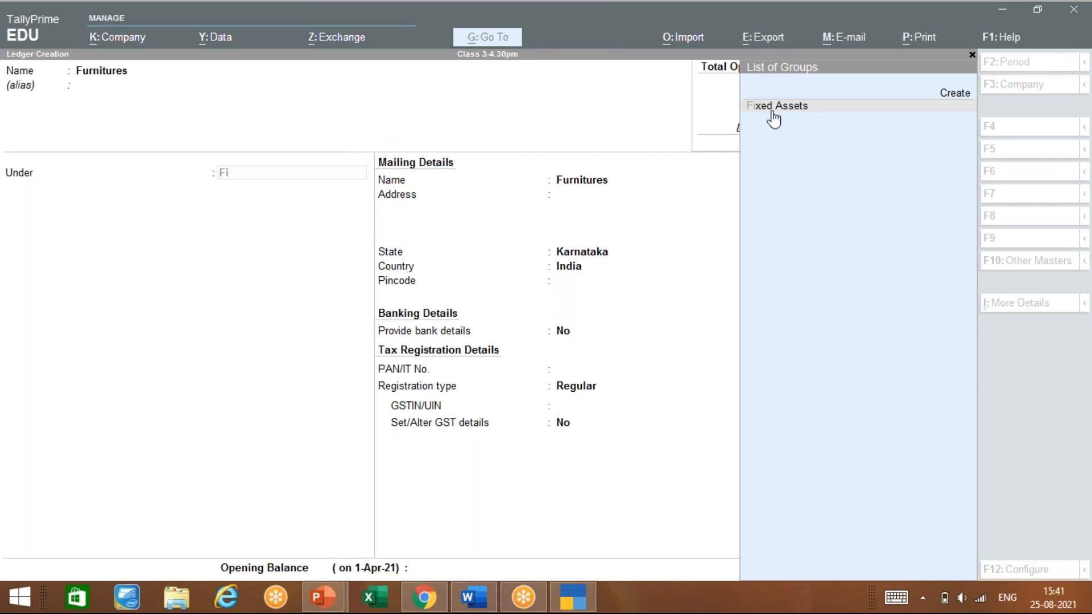
pyautogui.click(498, 138)
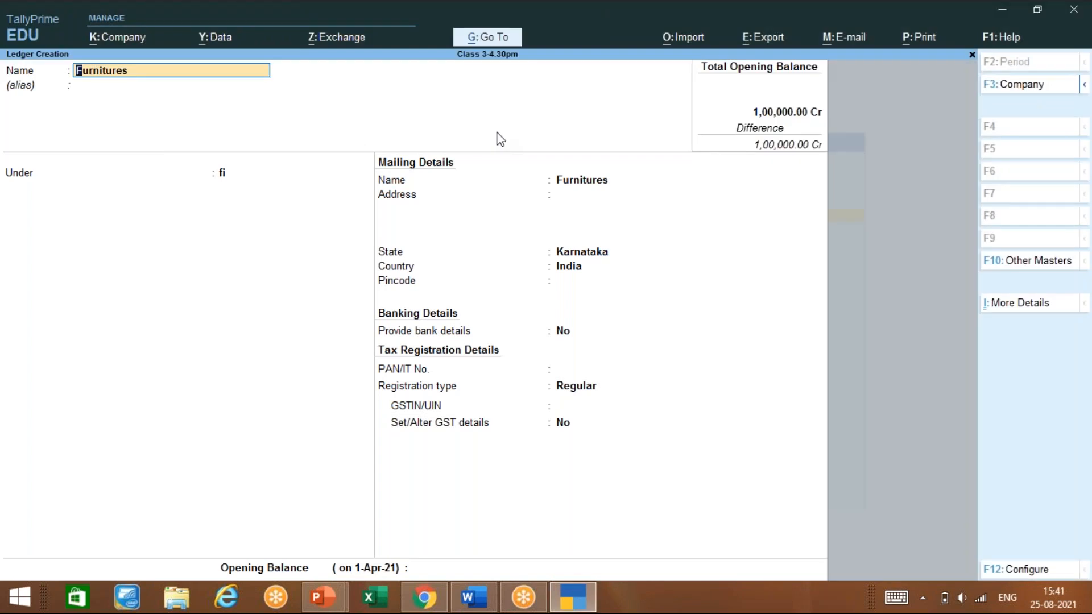
pyautogui.press('Return')
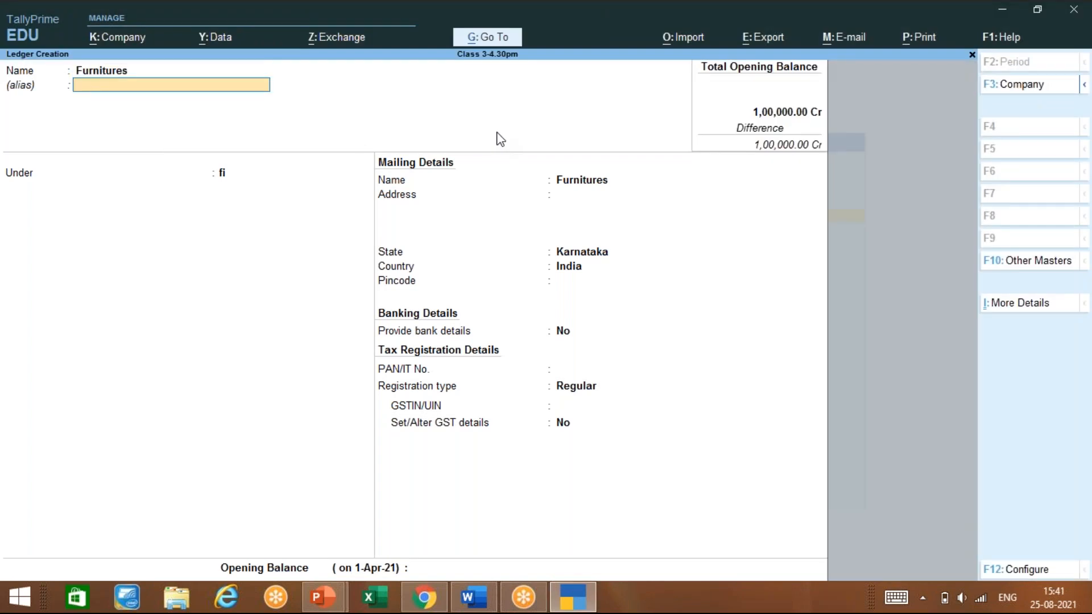
# Mark GST as Not Applicable for the Furnitures ledger
pyautogui.press('Return')
pyautogui.press('Return')
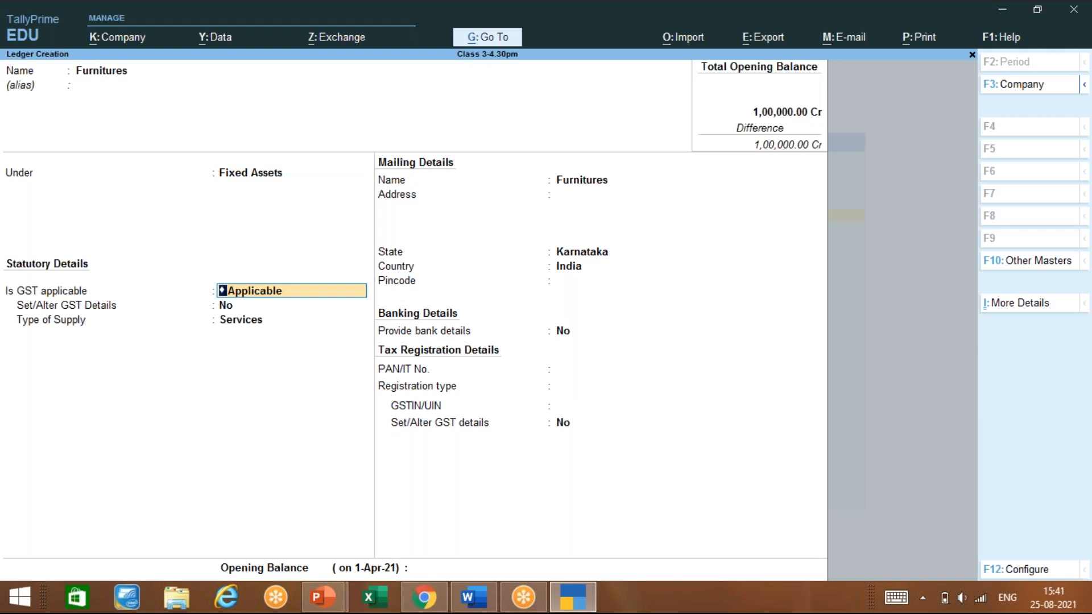
pyautogui.write('D')
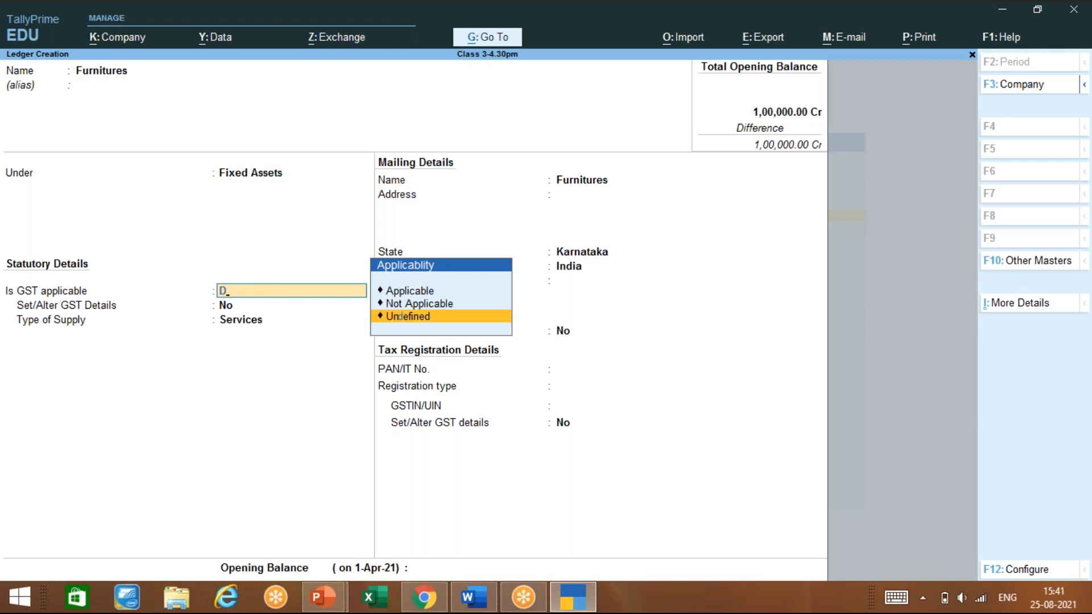
pyautogui.press('Up')
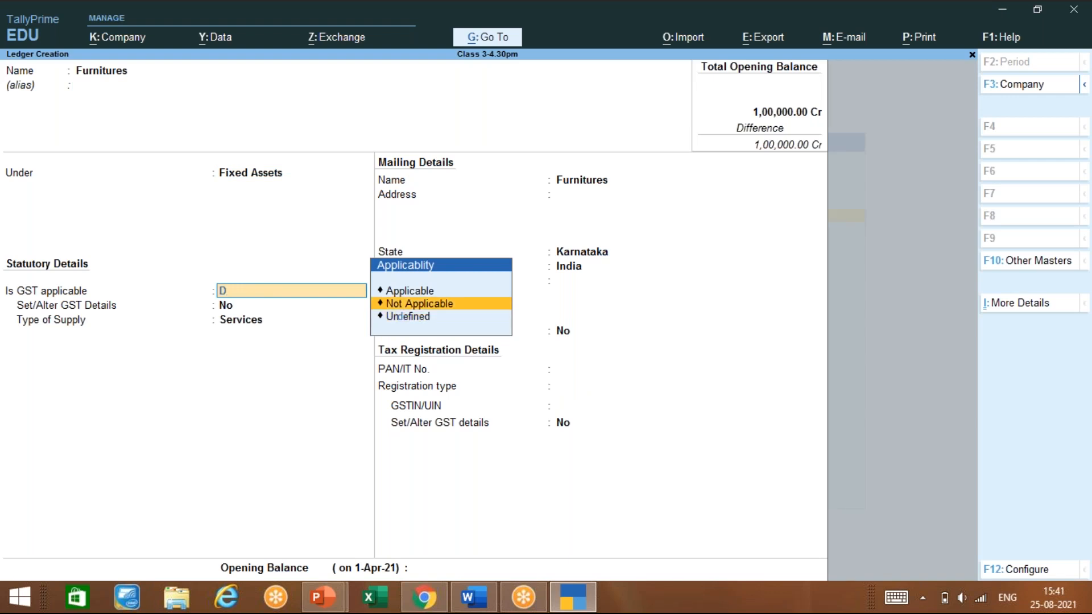
pyautogui.press('Return')
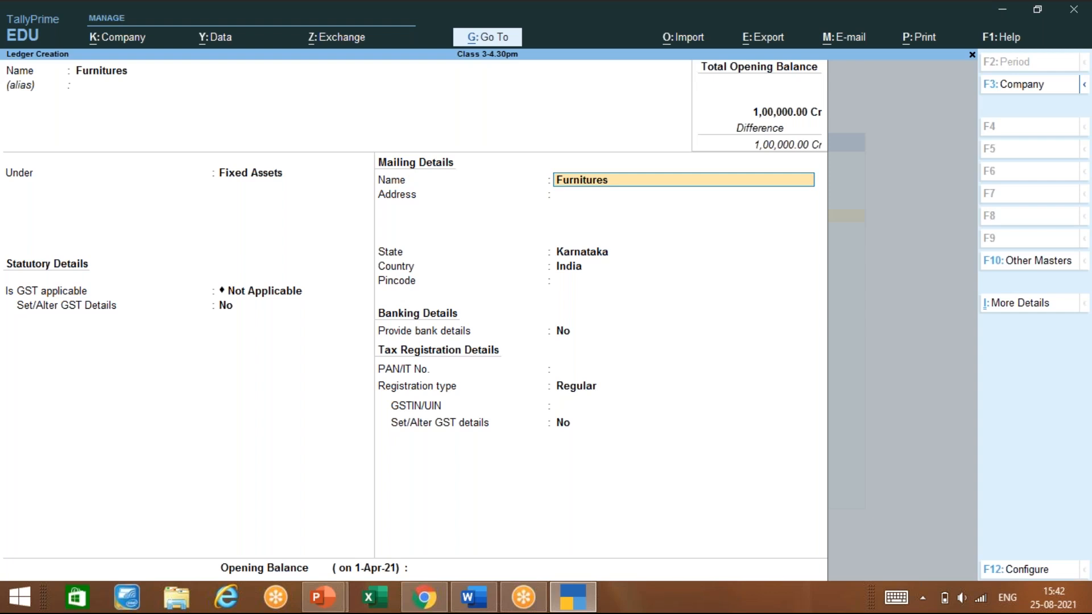
# Keep default mailing, state Karnataka and tax details, save Furnitures, then bring up the Tally notes
pyautogui.press('Return')
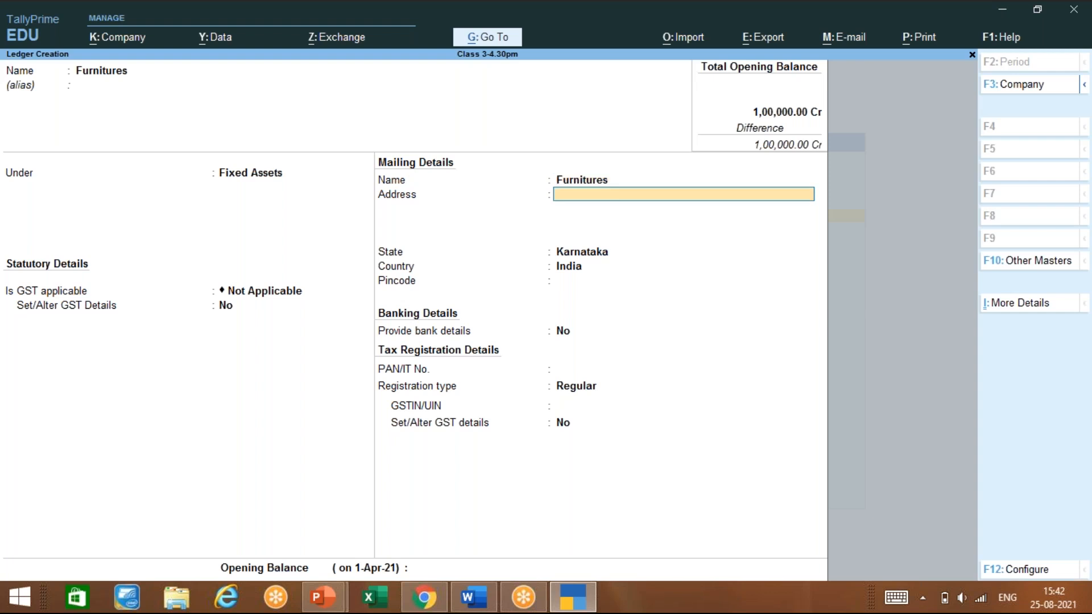
pyautogui.press('Return')
pyautogui.press('Return')
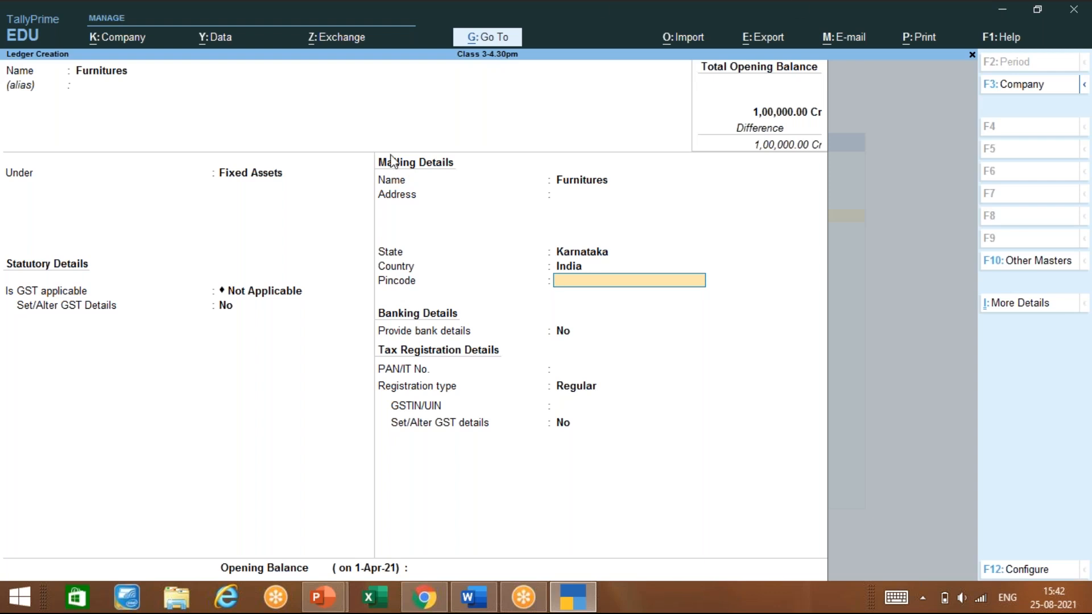
pyautogui.press('Return')
pyautogui.press('Return')
pyautogui.press('Return')
pyautogui.press('Return')
pyautogui.press('Return')
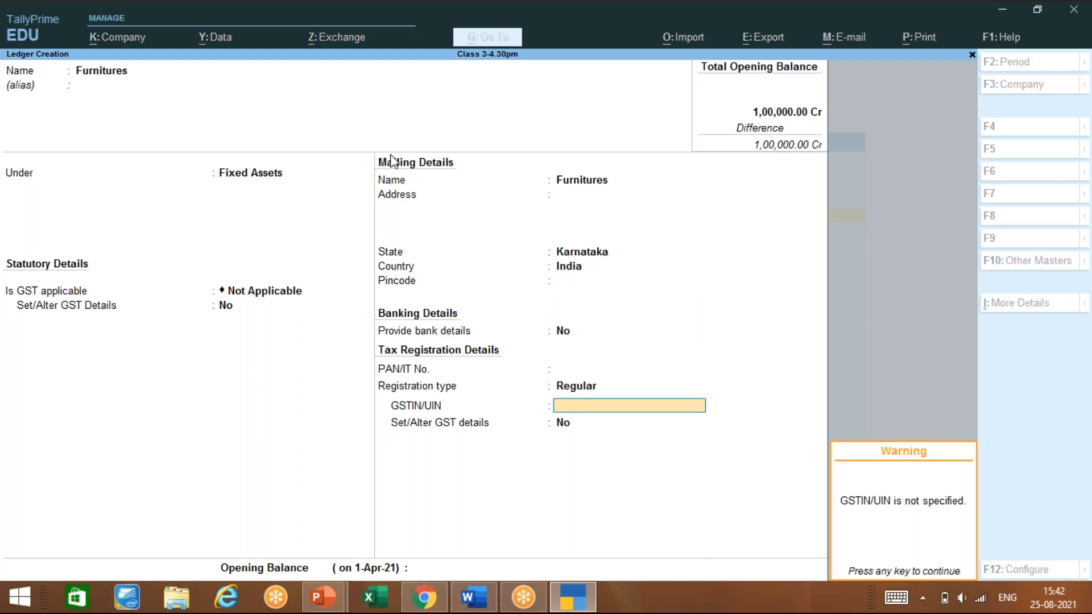
pyautogui.press('Return')
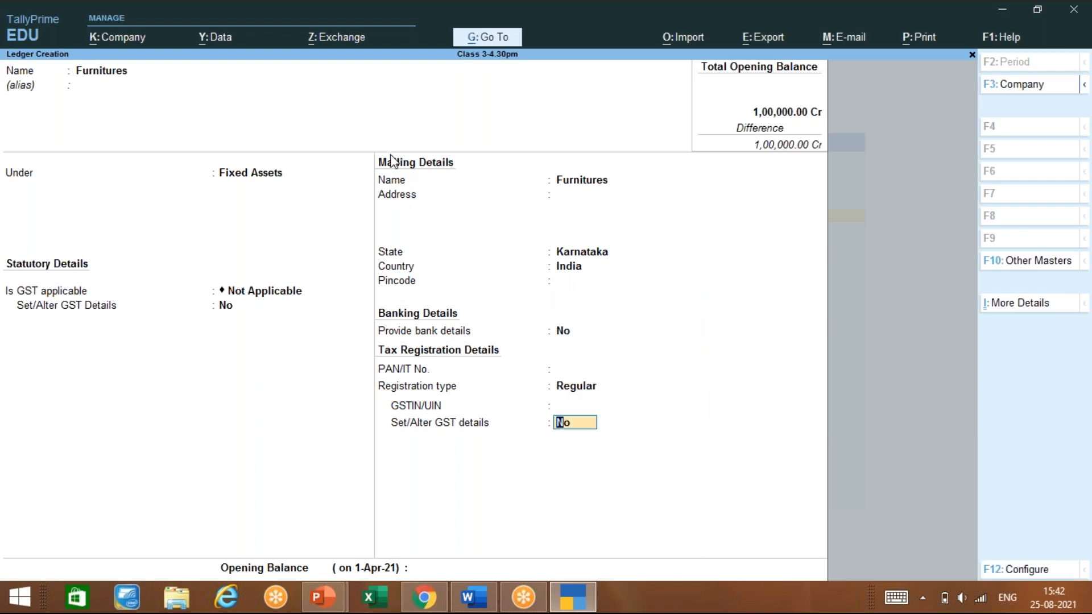
pyautogui.press('Return')
pyautogui.press('Return')
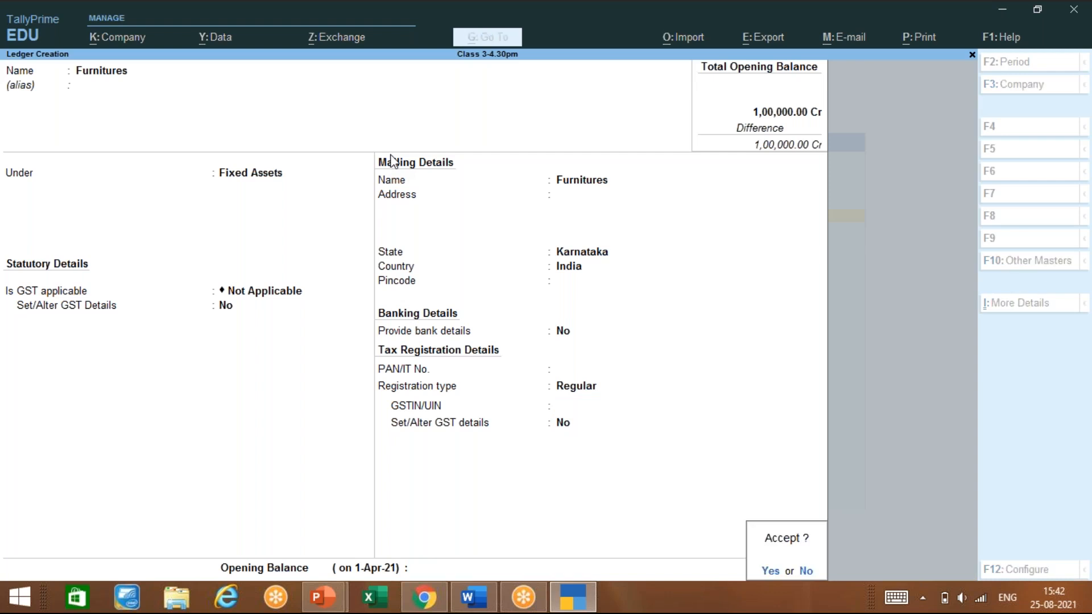
pyautogui.press('Return')
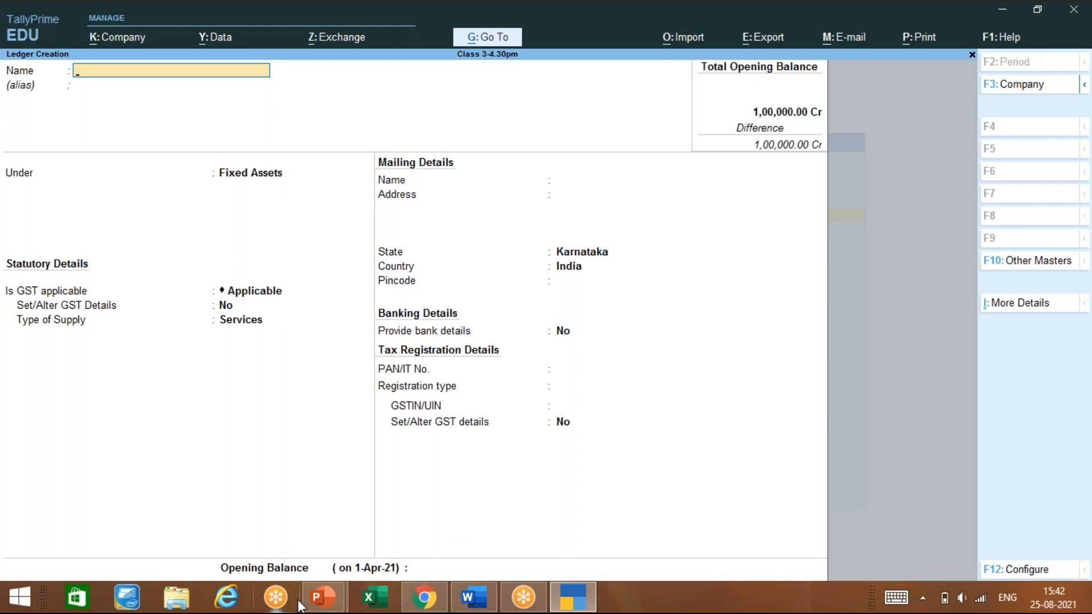
pyautogui.moveTo(335, 607)
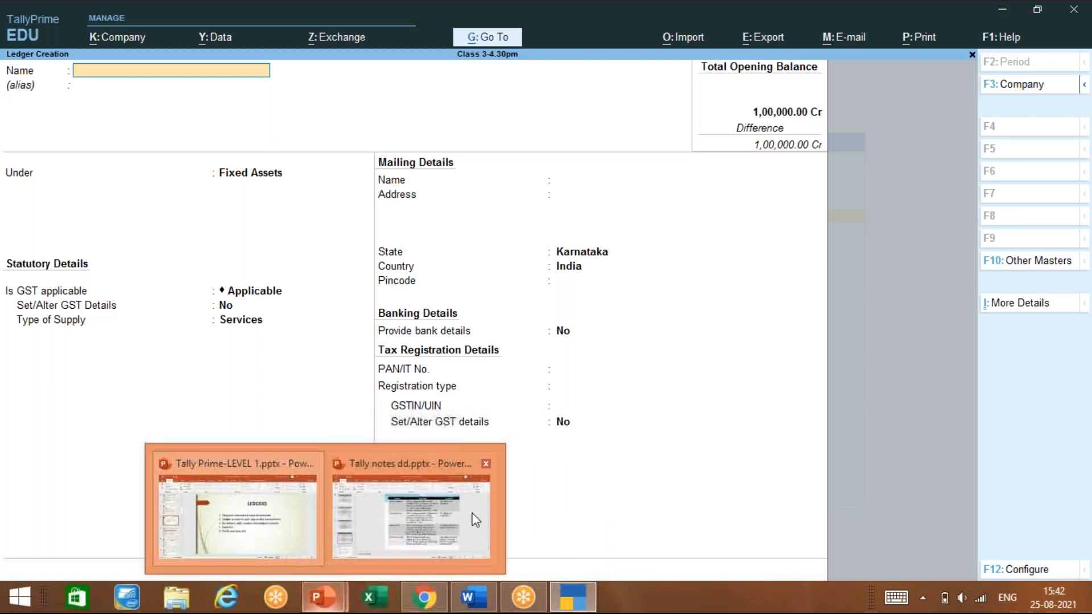
pyautogui.click(472, 514)
# Review notes slides 93–96 on ledgers and groups, then return to TallyPrime's ledger form
pyautogui.scroll(-1, 471, 513)
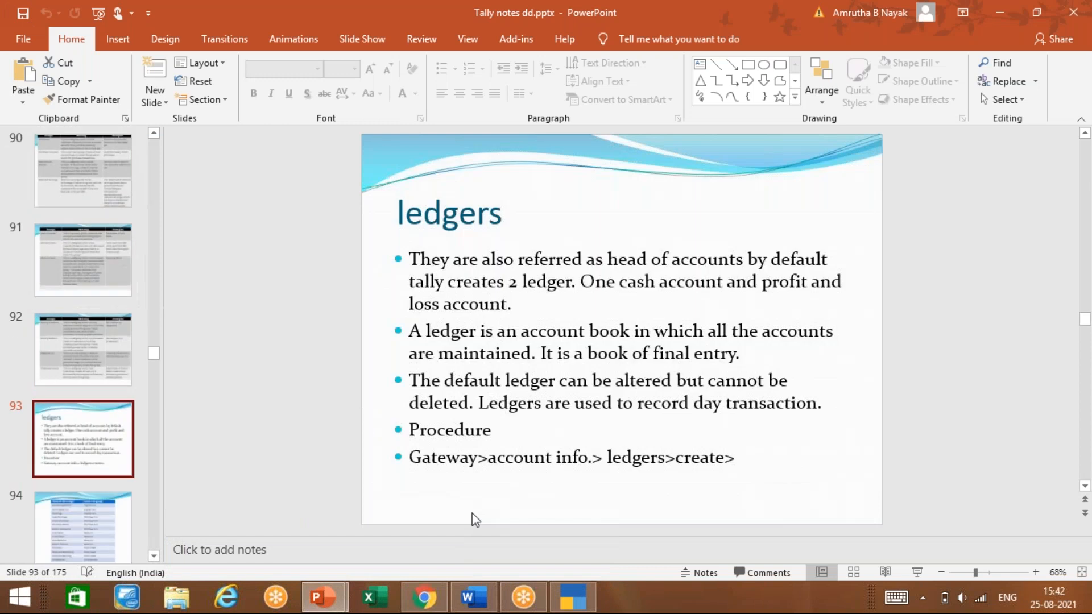
pyautogui.scroll(-1, 472, 513)
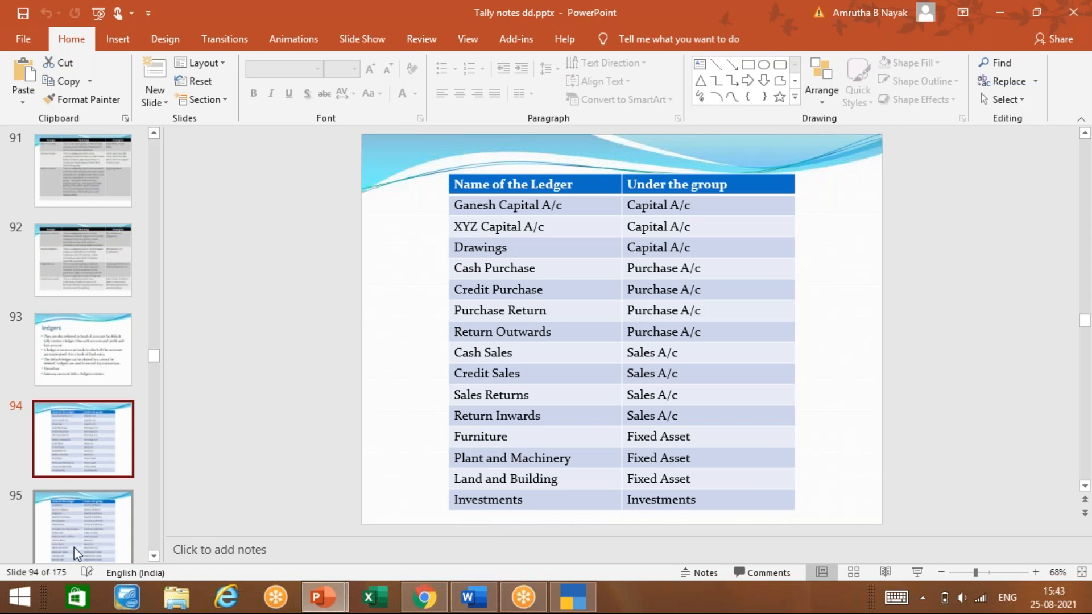
pyautogui.scroll(-1, 662, 482)
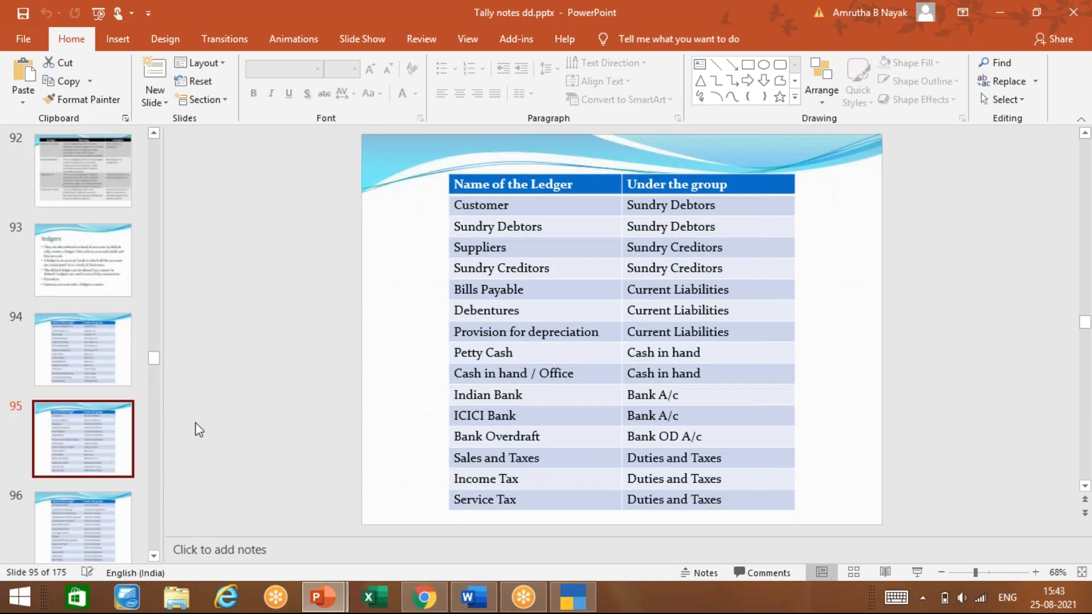
pyautogui.click(102, 506)
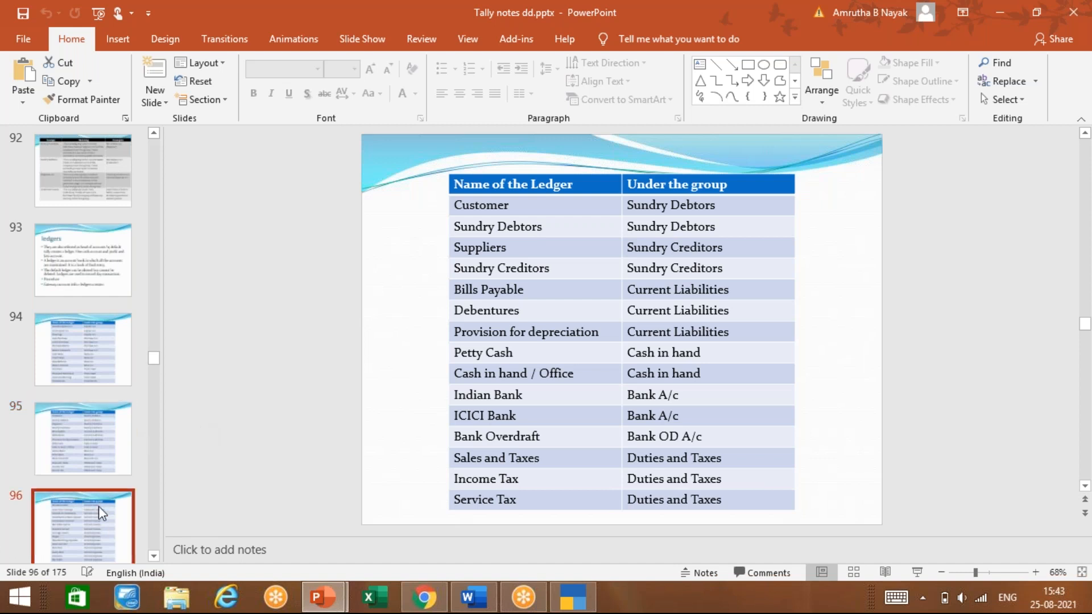
pyautogui.click(94, 382)
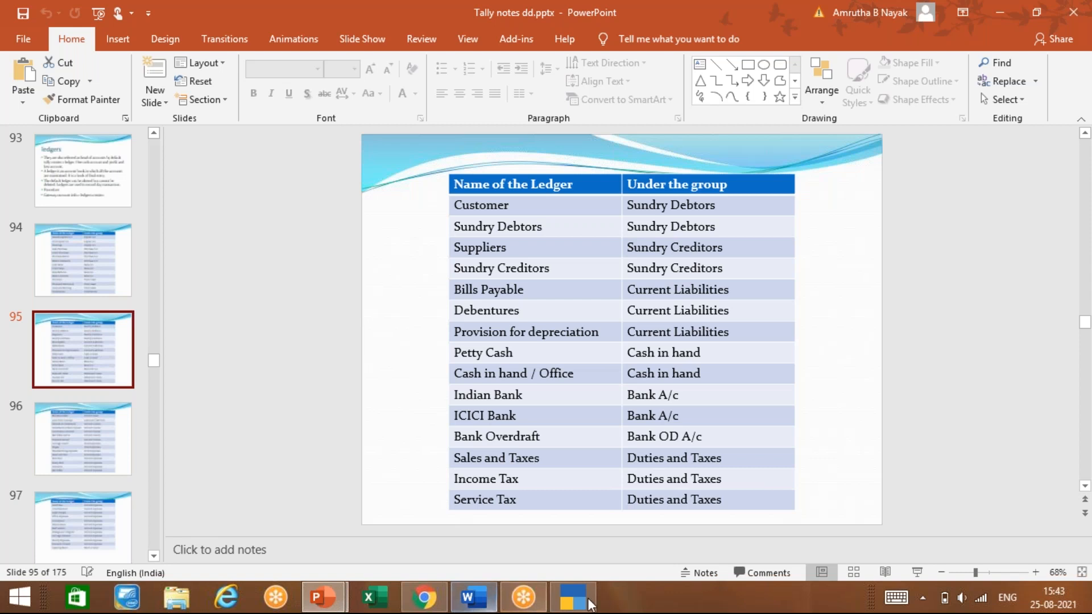
pyautogui.click(558, 604)
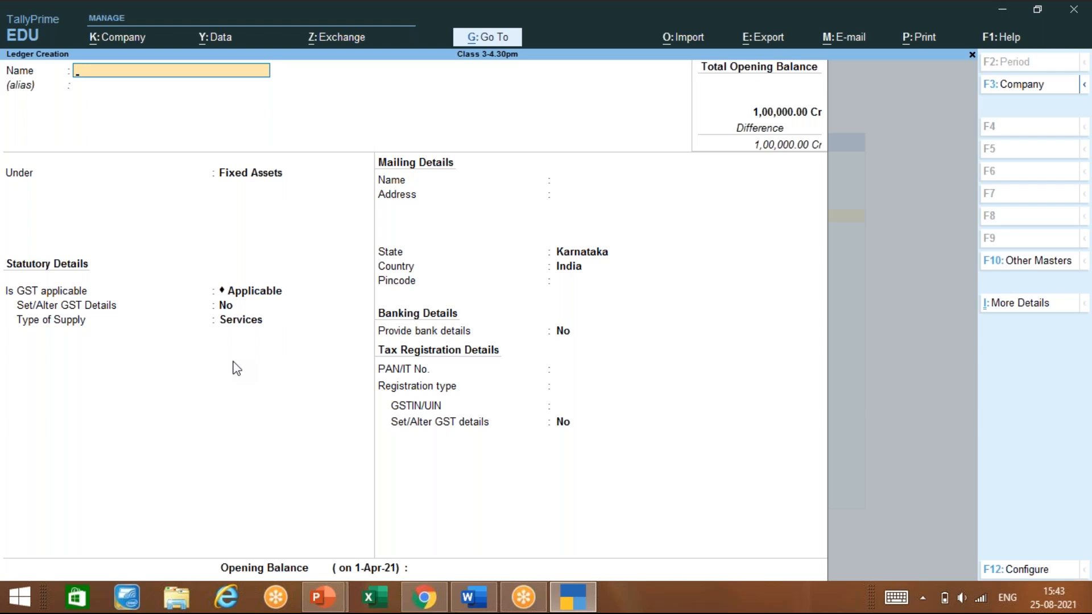
# Create ledger Sun Pvltd under Sundry Creditors, bill-by-bill No, state Karnataka, and save it
pyautogui.write('Sun Pvltd')
pyautogui.press('Return')
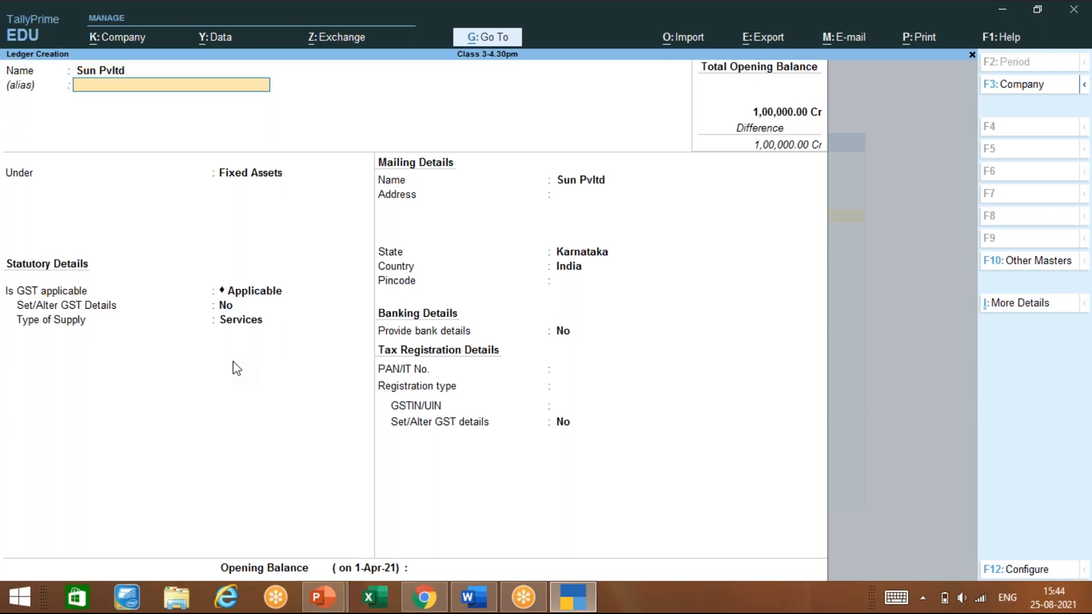
pyautogui.press('Return')
pyautogui.write('Sun')
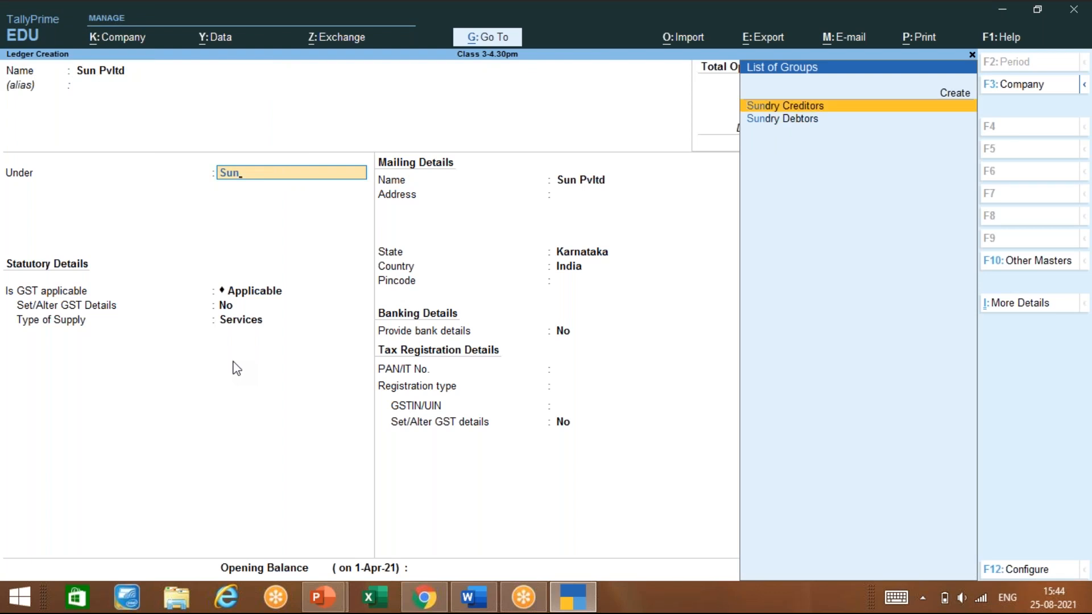
pyautogui.press('Return')
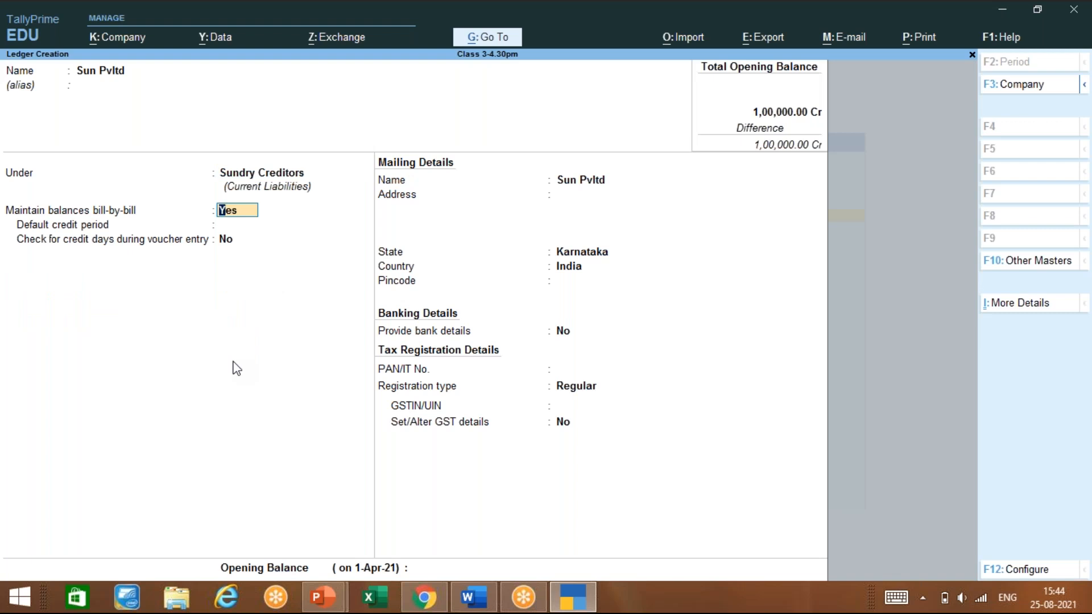
pyautogui.write('n')
pyautogui.press('Return')
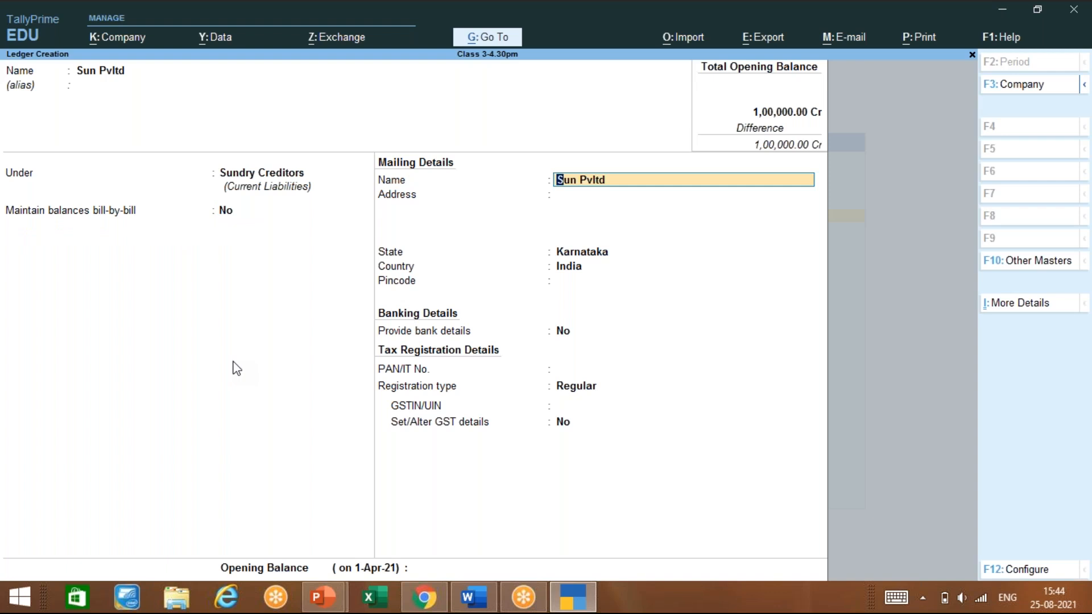
pyautogui.press('Return')
pyautogui.press('Return')
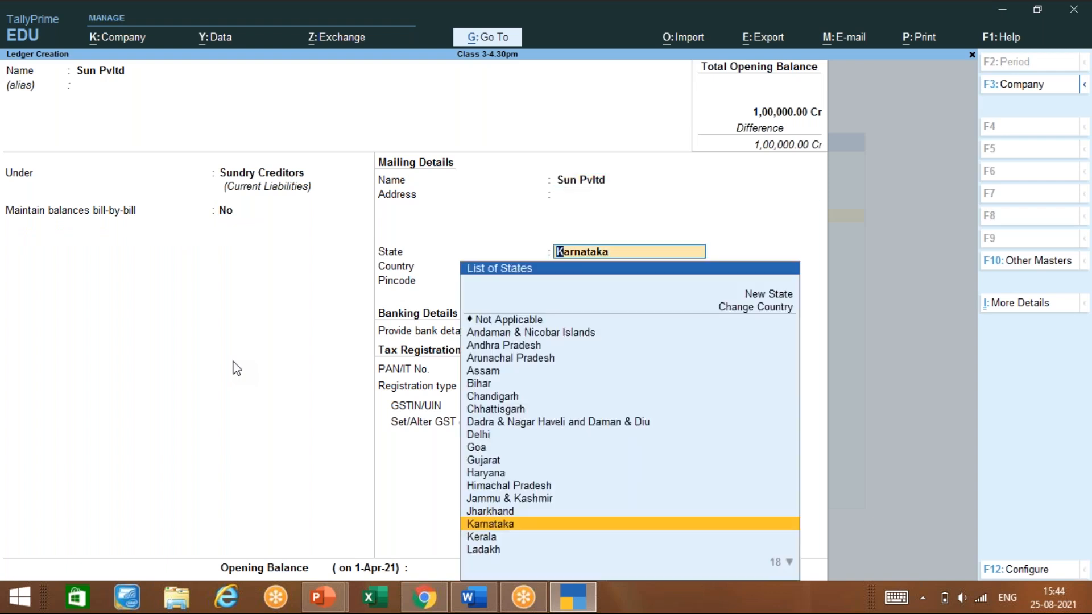
pyautogui.press('Return')
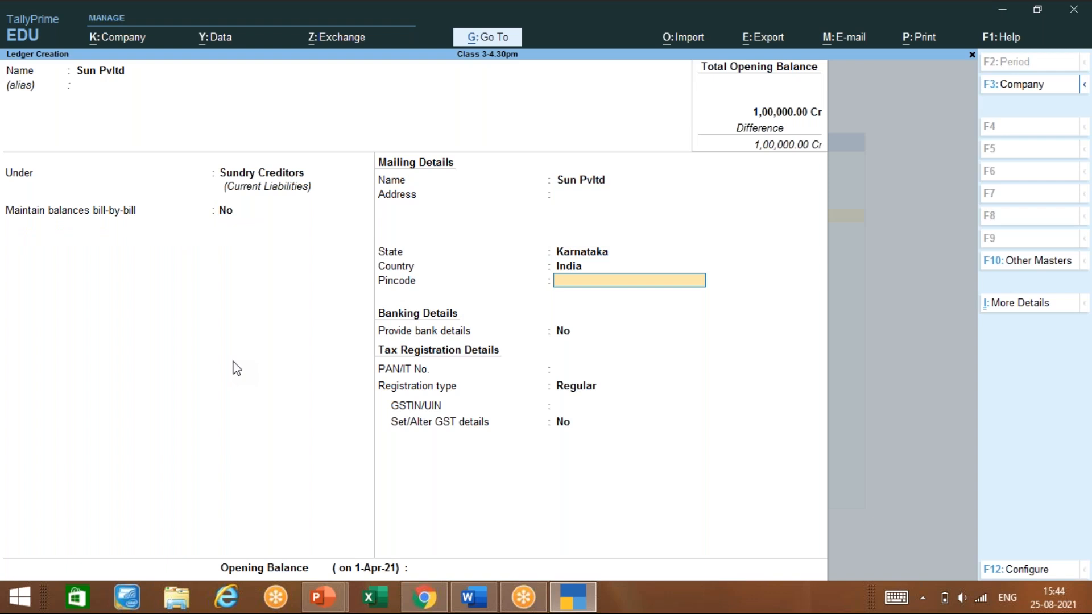
pyautogui.press('ctrl')
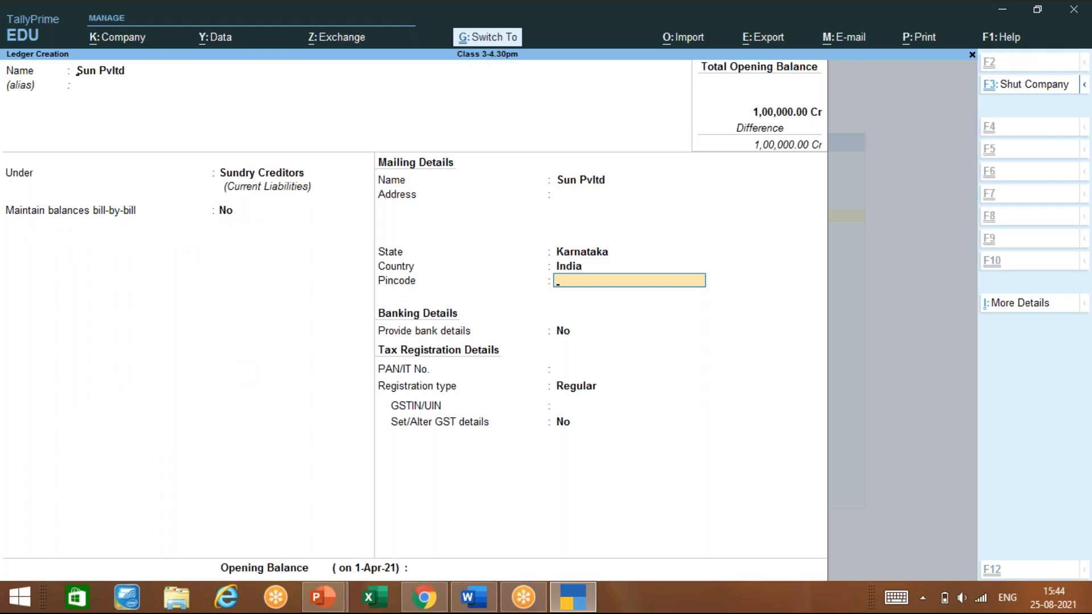
pyautogui.hotkey('ctrl', 'a')
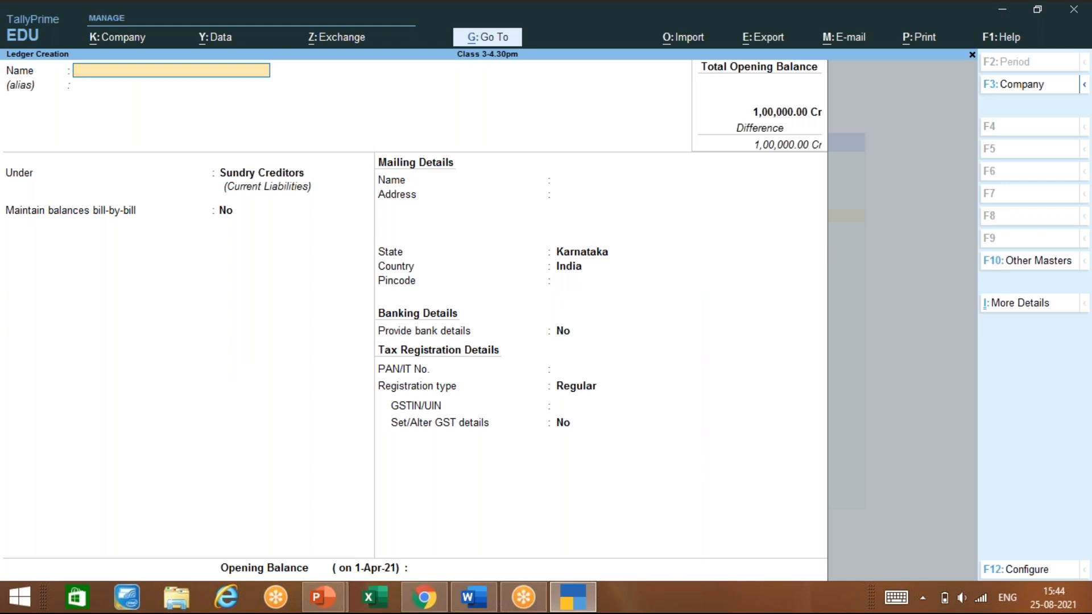
# Create ledger Xyz and Co under Sundry Debtors with bill-by-bill set to No and save it
pyautogui.write('Abc')
pyautogui.press('BackSpace')
pyautogui.press('BackSpace')
pyautogui.press('BackSpace')
pyautogui.write('Xyz and Co')
pyautogui.press('Return')
pyautogui.write('Sun')
pyautogui.press('Down')
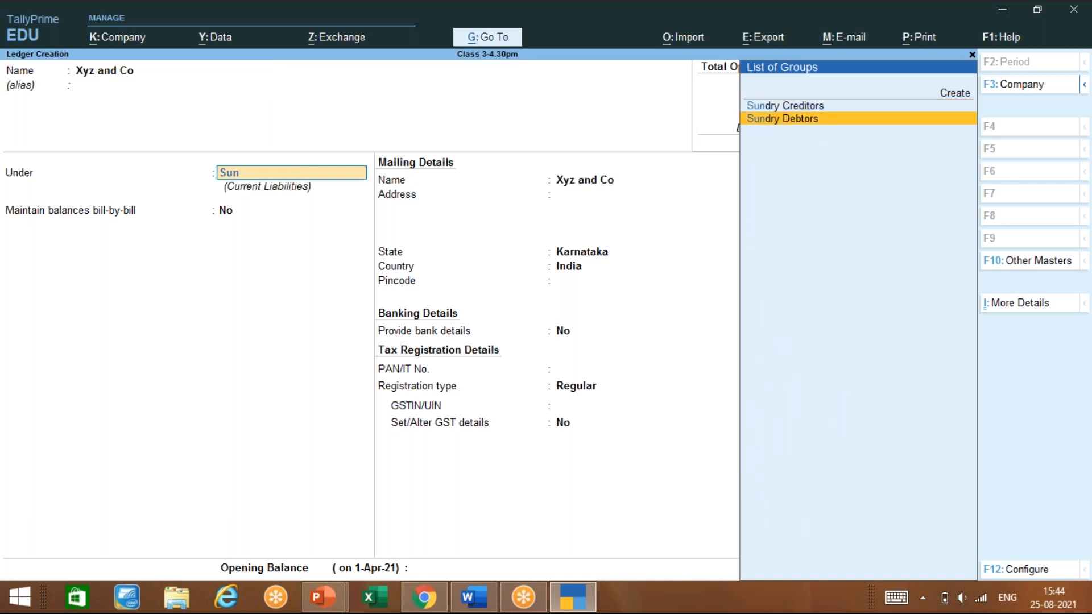
pyautogui.press('Return')
pyautogui.write('no')
pyautogui.press('Return')
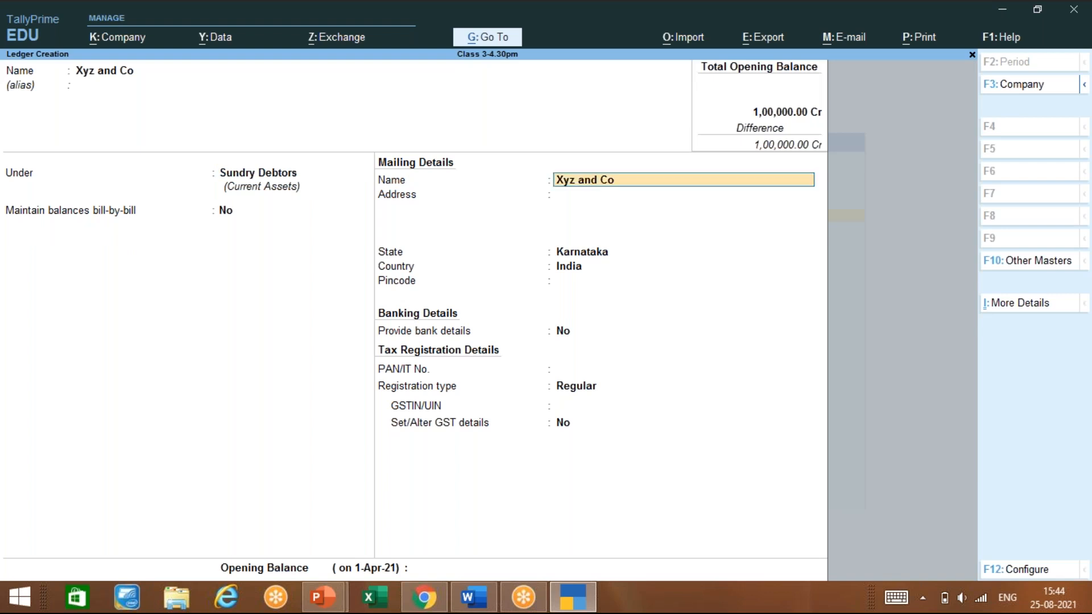
pyautogui.press('ctrl')
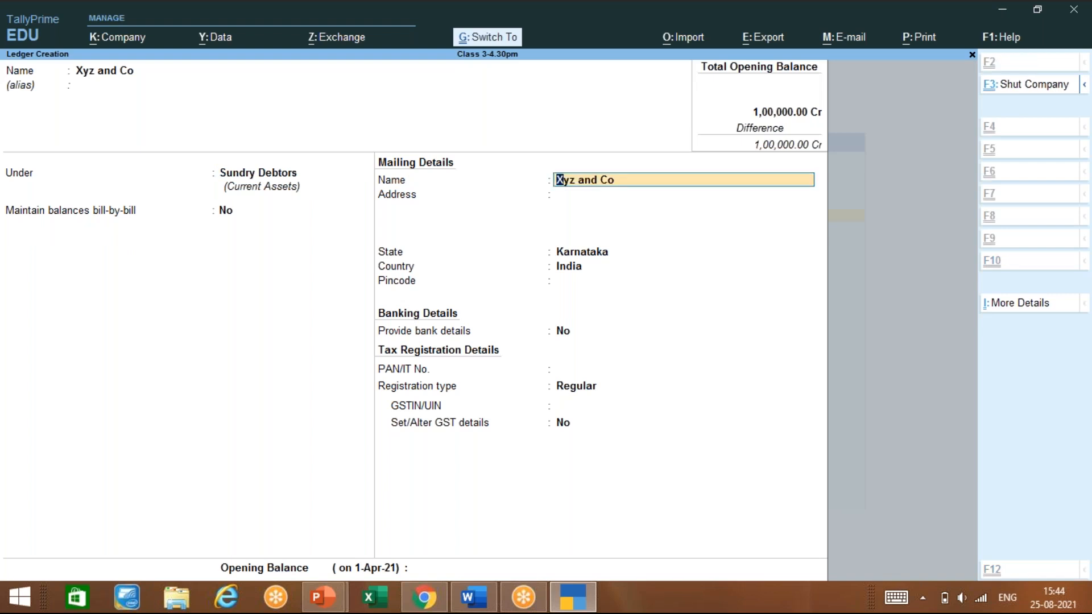
pyautogui.hotkey('ctrl', 'a')
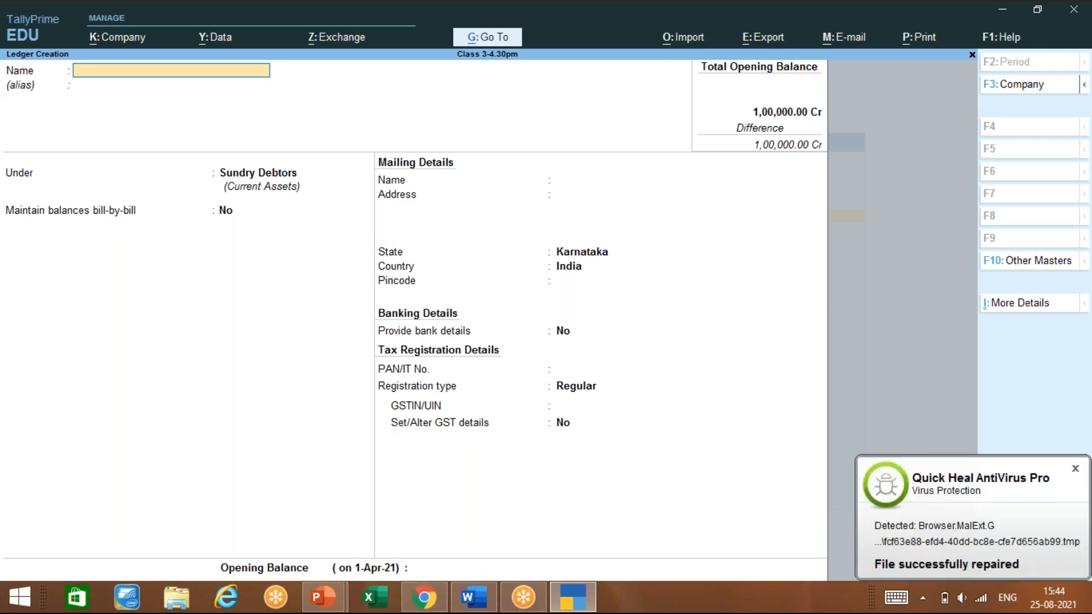
# Quit ledger creation and browse the existing ledgers list, including Cash
pyautogui.press('Escape')
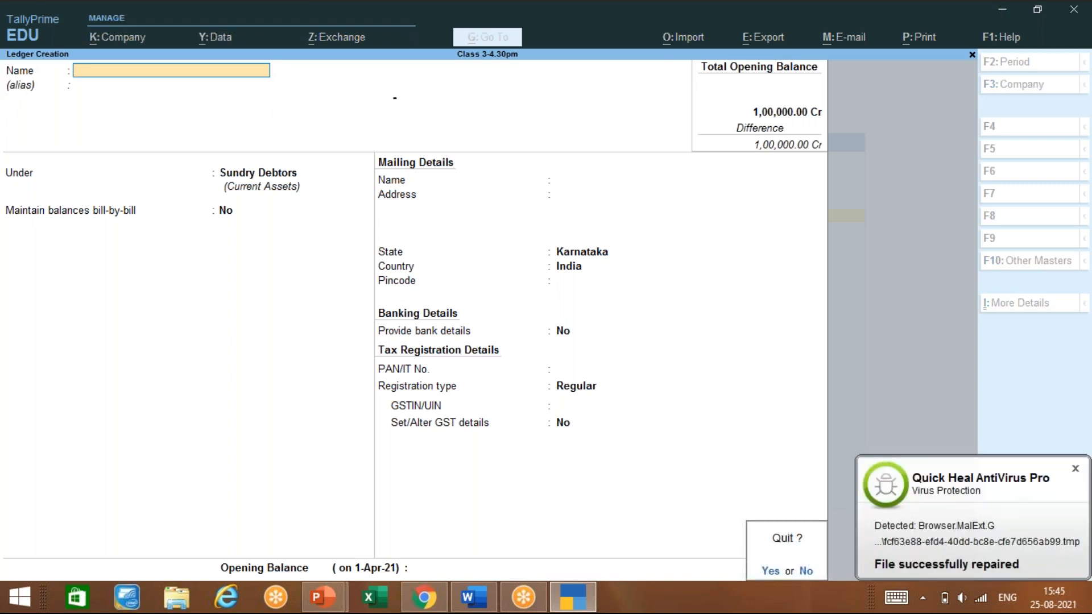
pyautogui.press('y')
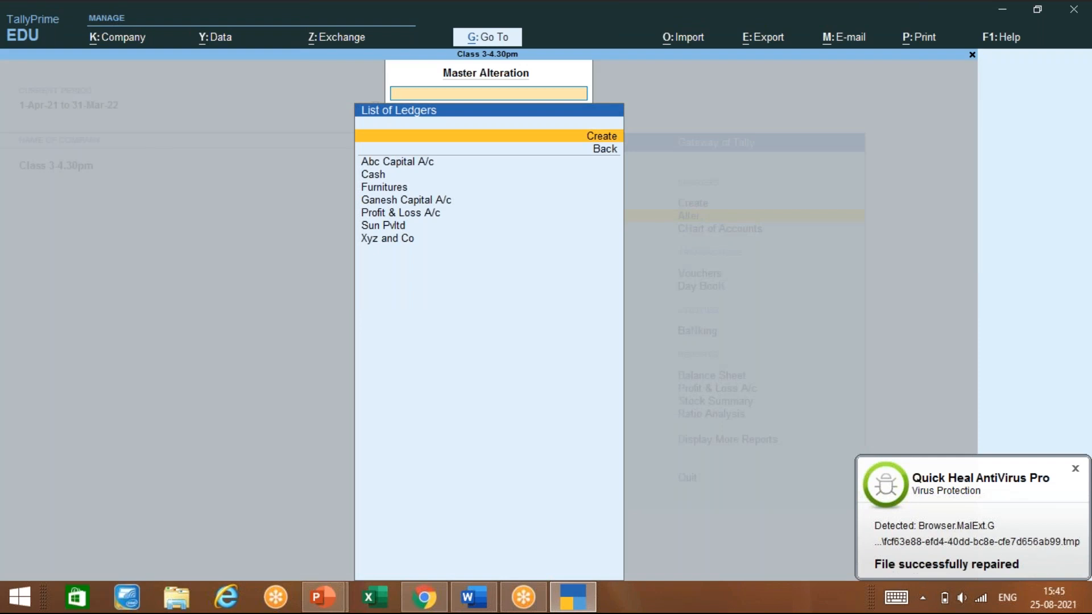
pyautogui.press('Down')
pyautogui.press('Down')
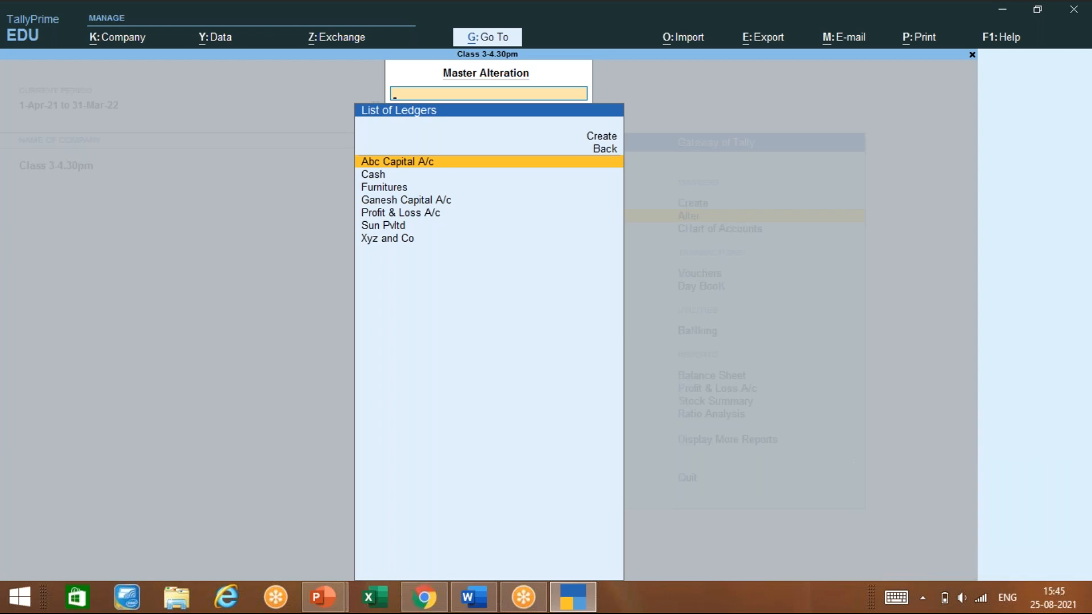
pyautogui.press('Down')
pyautogui.press('Down')
pyautogui.press('Down')
pyautogui.press('Down')
pyautogui.press('Down')
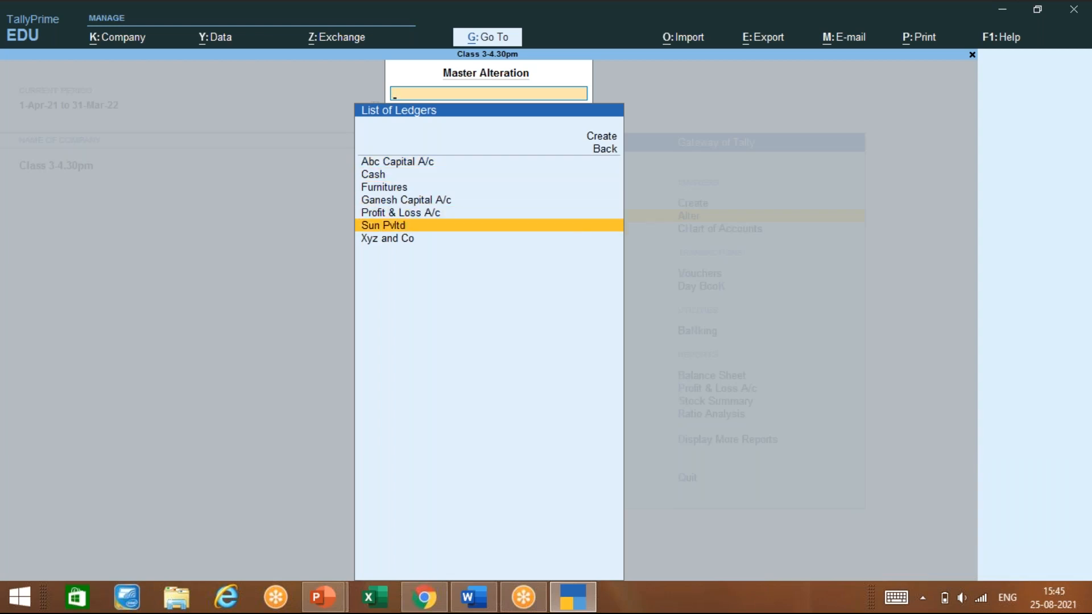
pyautogui.press('Up')
pyautogui.press('Up')
pyautogui.press('Up')
# Return to Gateway of Tally and open Create, highlighting the Ledger master
pyautogui.press('Escape')
pyautogui.press('Escape')
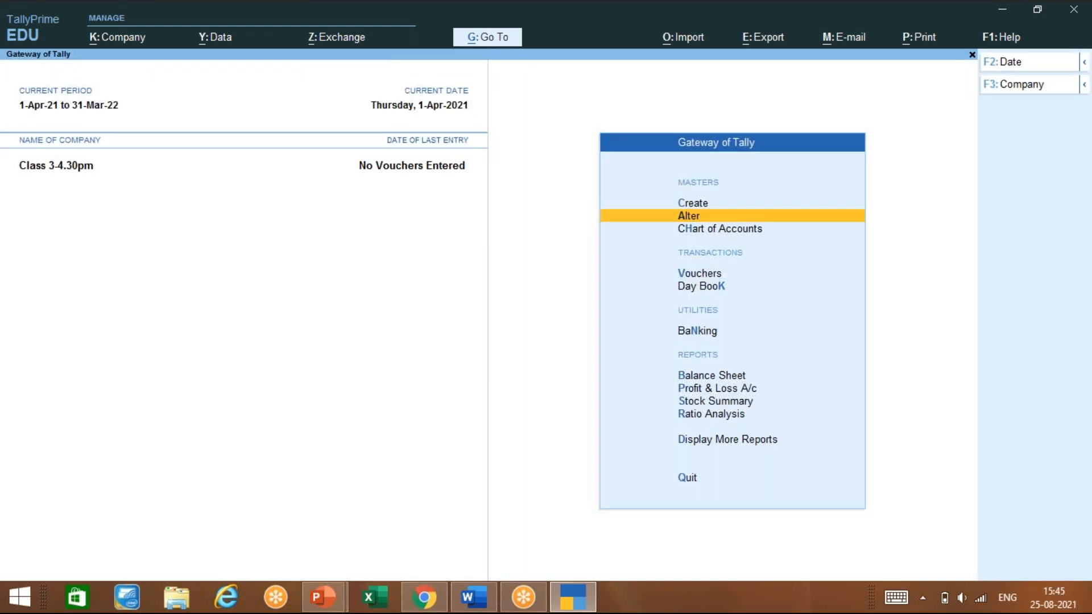
pyautogui.press('Up')
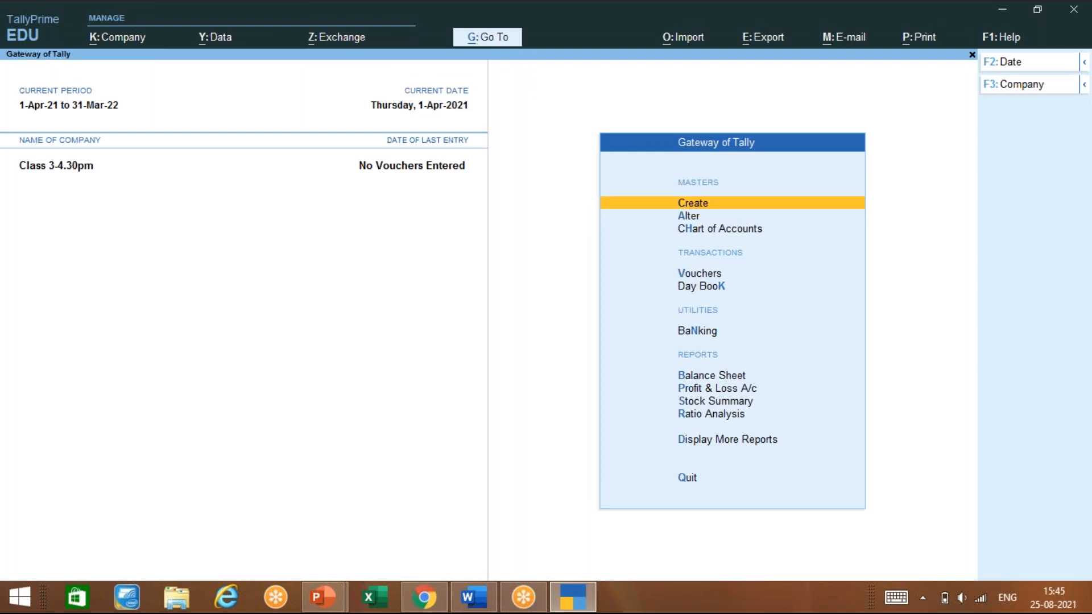
pyautogui.press('Return')
pyautogui.press('Down')
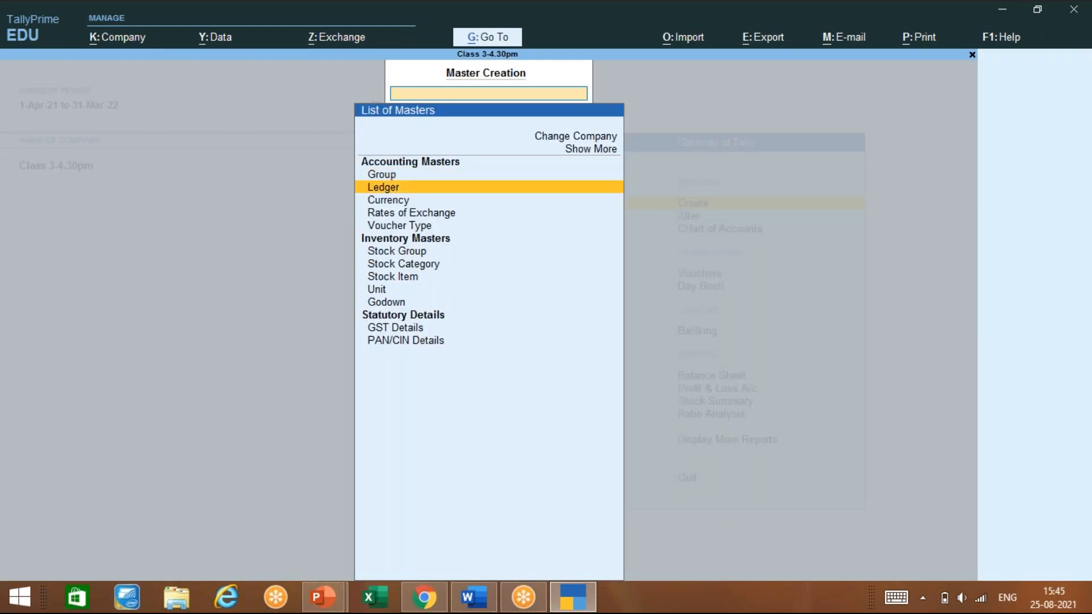
# Start a new ledger named SBI and place it under Bank Accounts
pyautogui.press('Return')
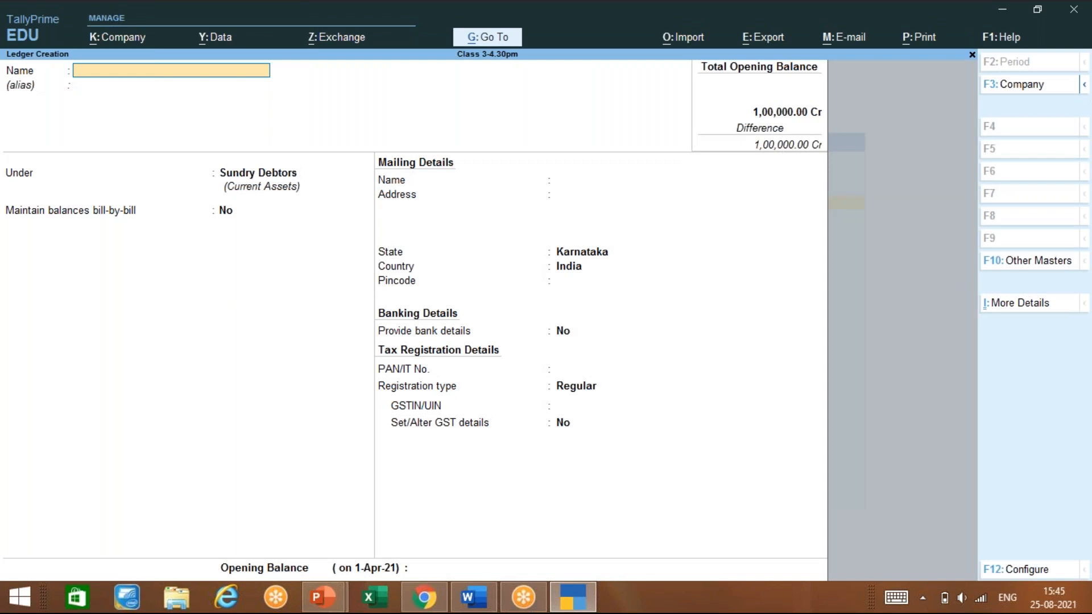
pyautogui.write('Sbi')
pyautogui.press('BackSpace')
pyautogui.press('BackSpace')
pyautogui.write('B')
pyautogui.press('Return')
pyautogui.press('Return')
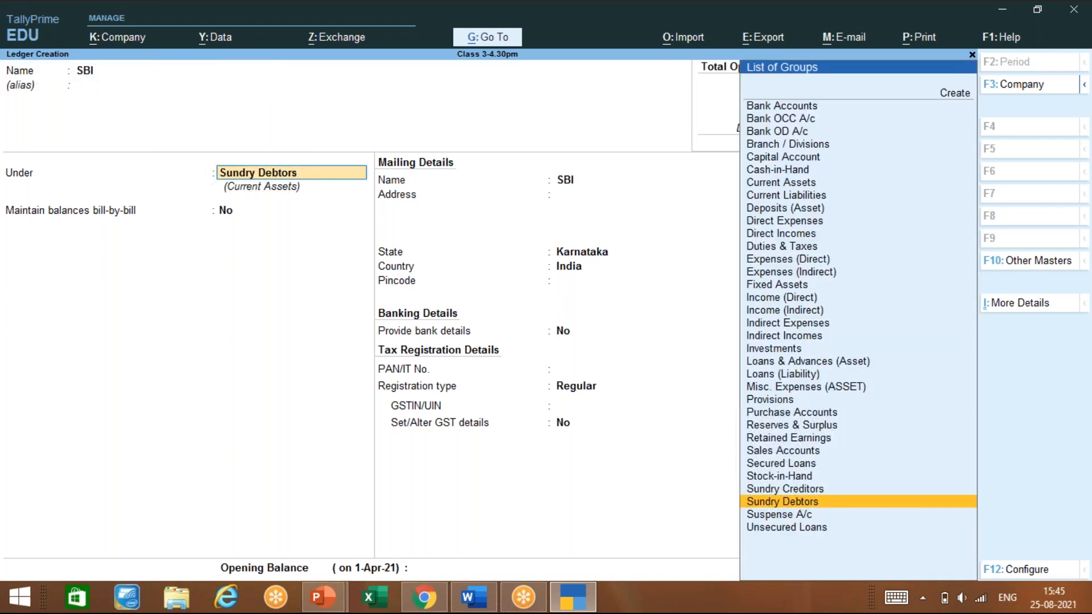
pyautogui.write('Ba')
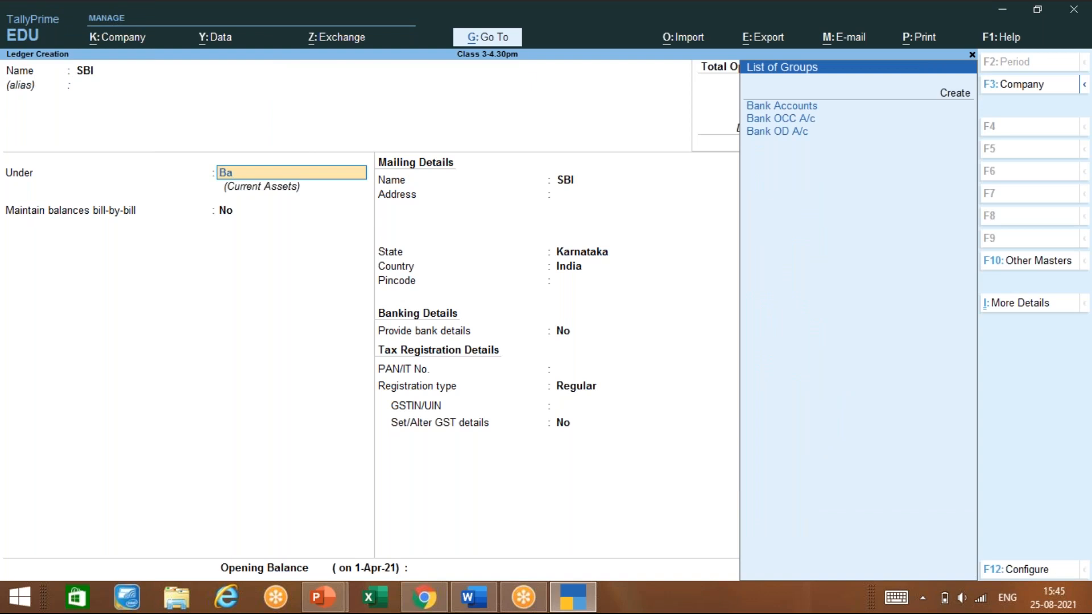
pyautogui.press('Return')
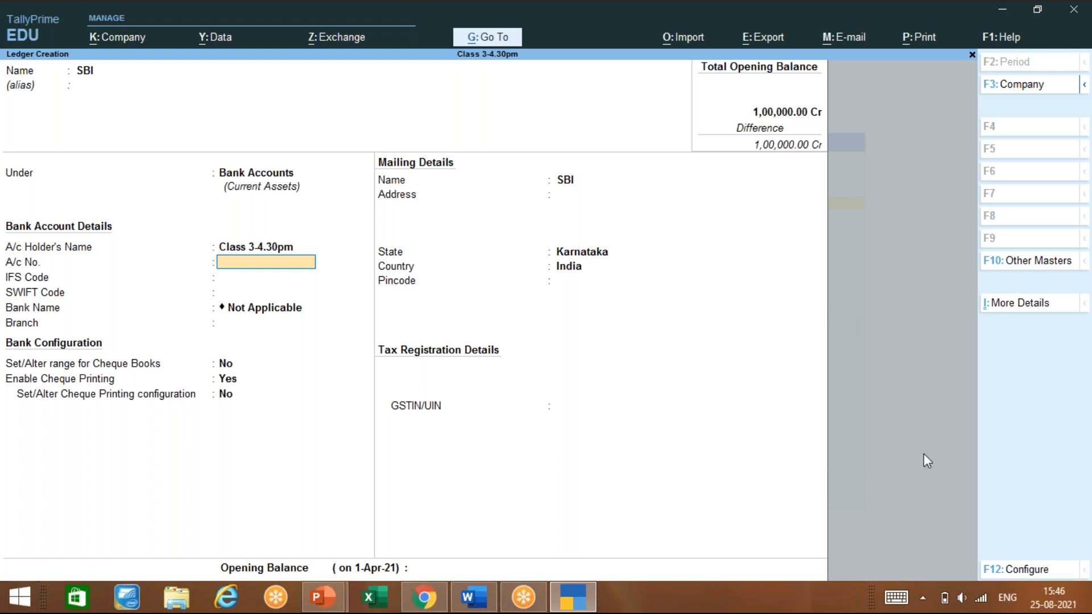
pyautogui.click(924, 476)
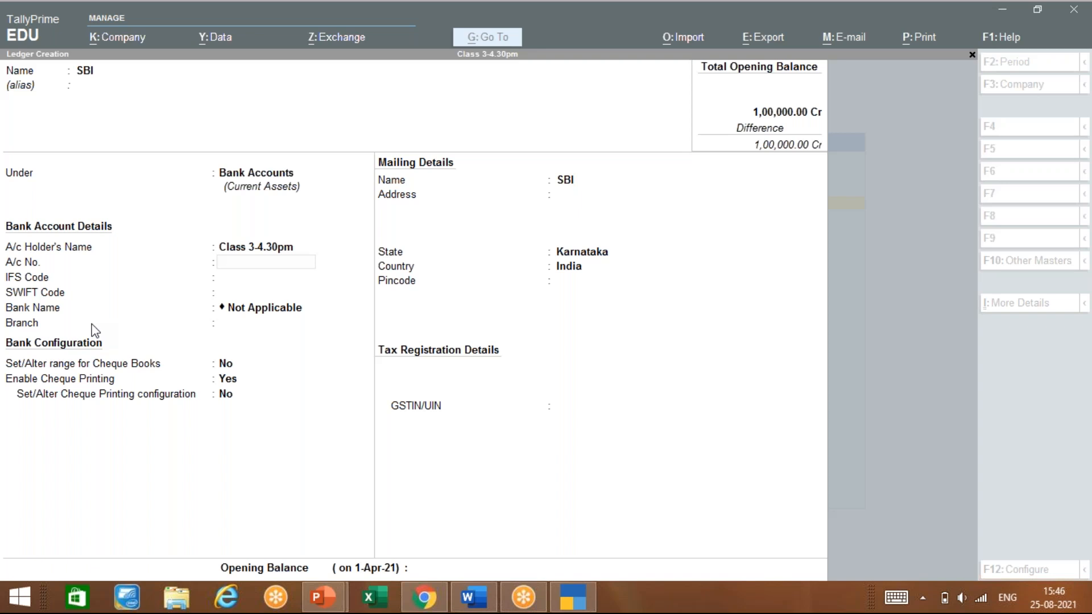
pyautogui.click(272, 174)
pyautogui.click(272, 173)
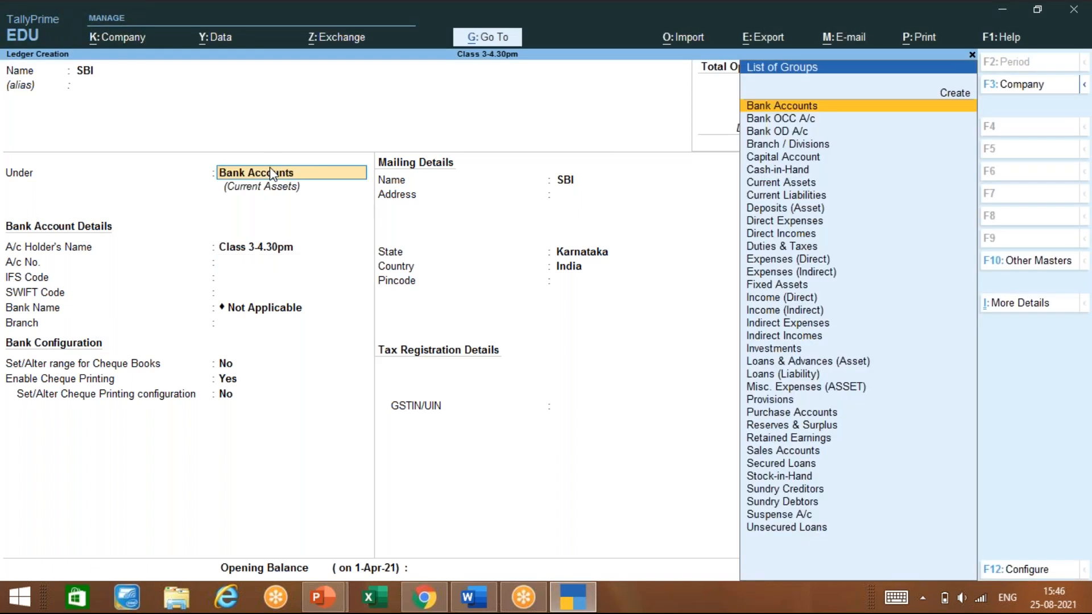
pyautogui.press('Return')
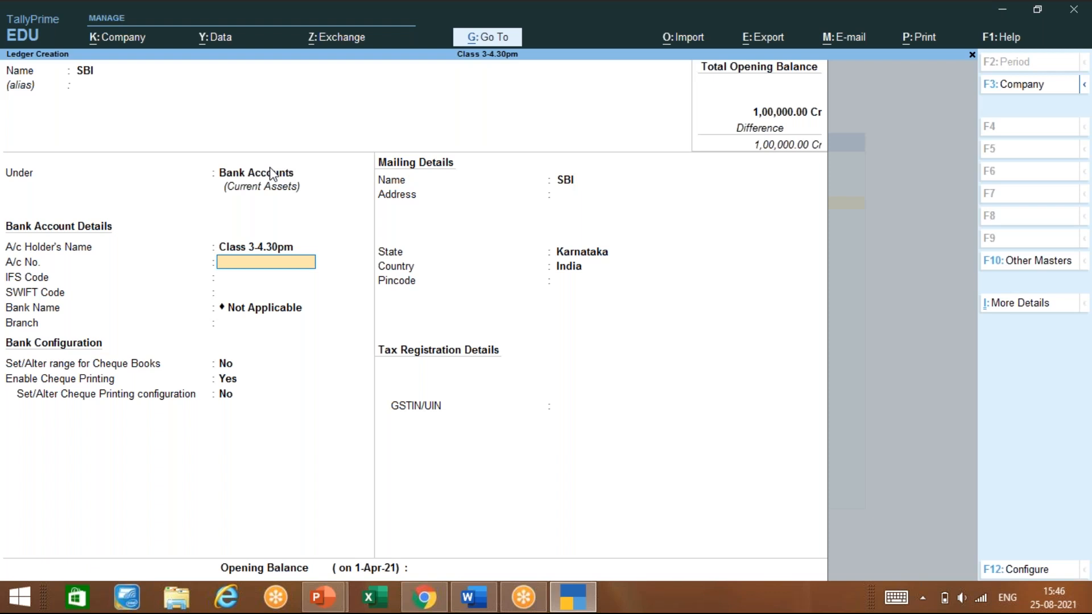
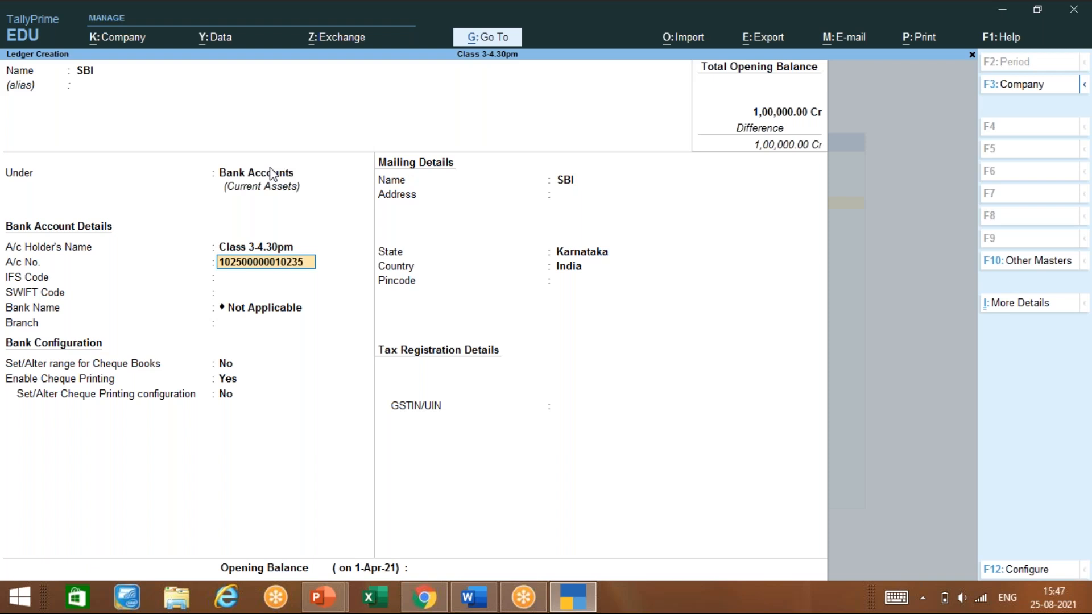
# Enter SBI's bank account number, keeping default IFS, cheque, mailing name and state Karnataka
pyautogui.press('Return')
pyautogui.press('Return')
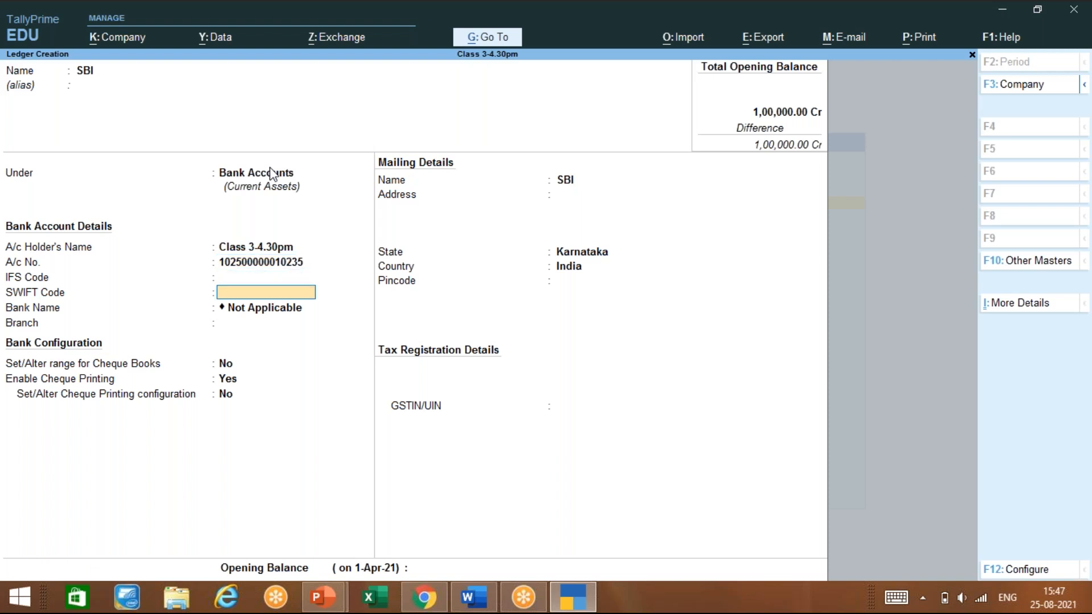
pyautogui.press('Return')
pyautogui.press('Return')
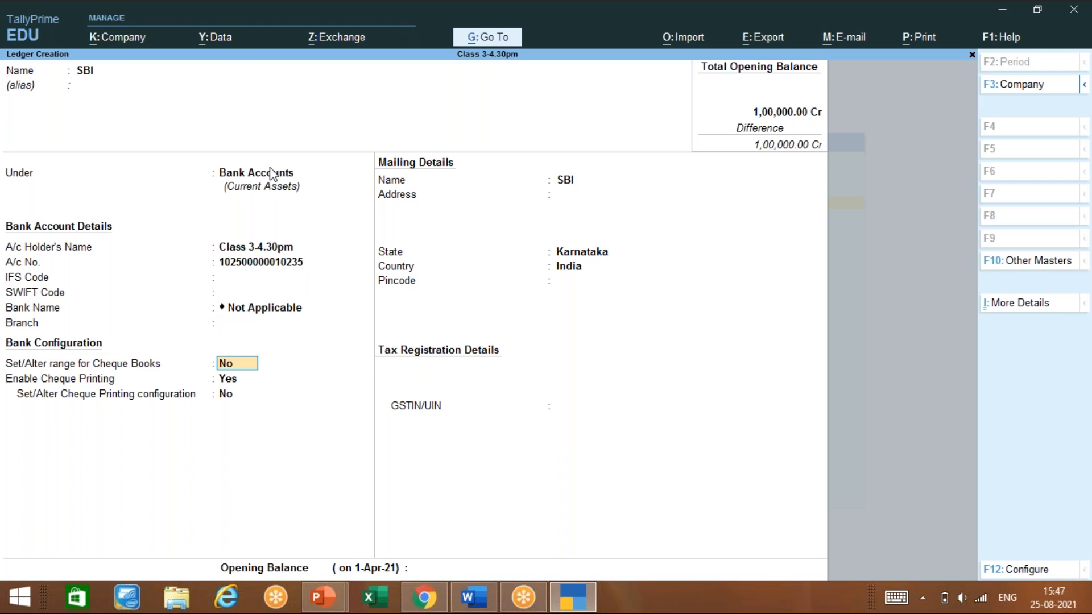
pyautogui.press('Return')
pyautogui.press('Return')
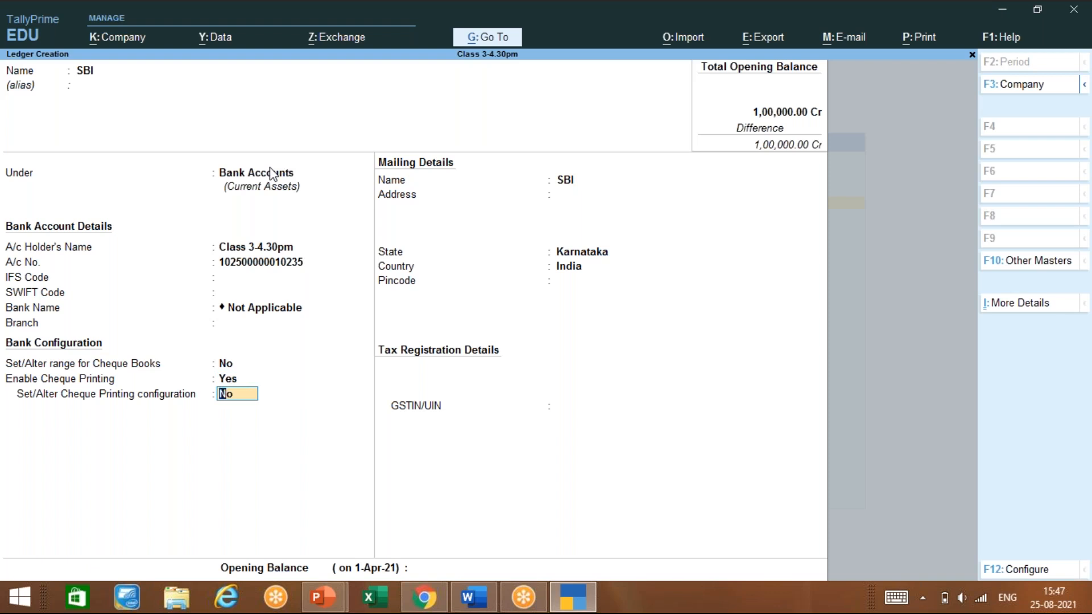
pyautogui.press('Return')
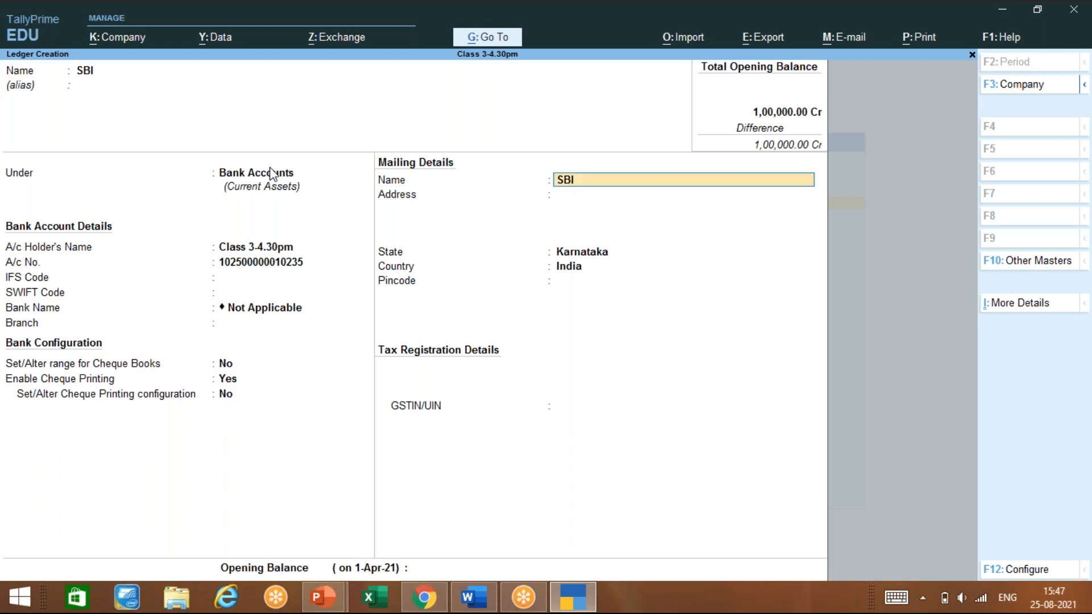
pyautogui.press('Return')
pyautogui.press('Return')
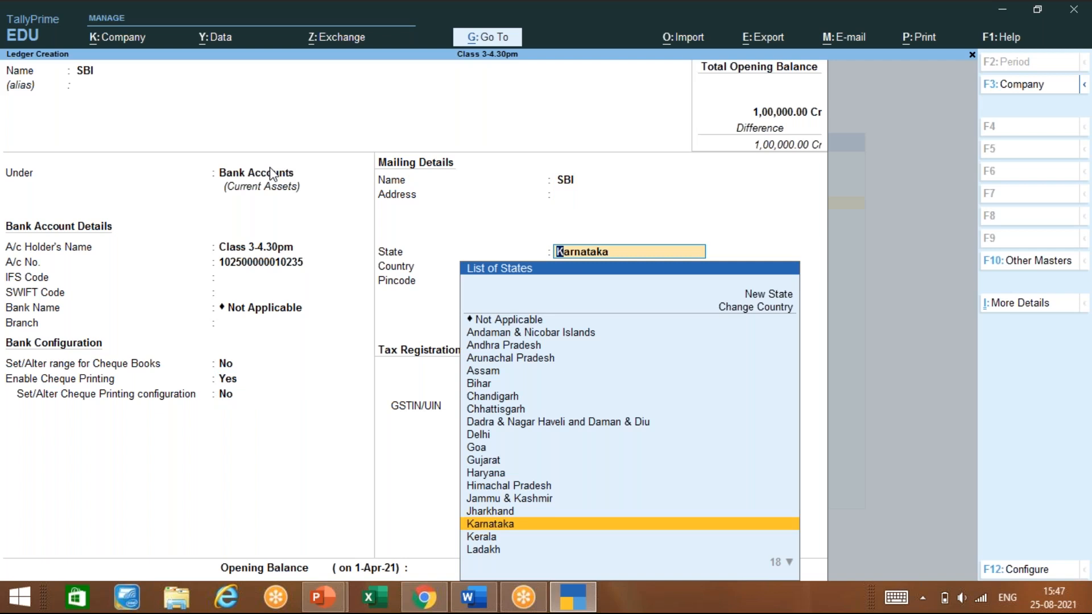
pyautogui.press('Return')
pyautogui.press('Return')
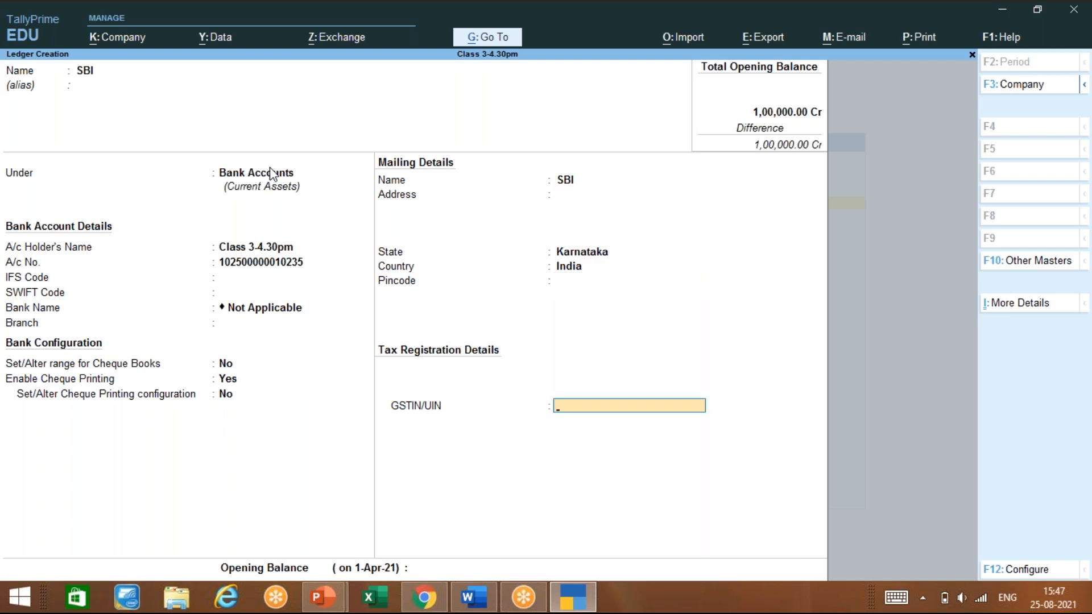
pyautogui.press('Return')
pyautogui.press('Return')
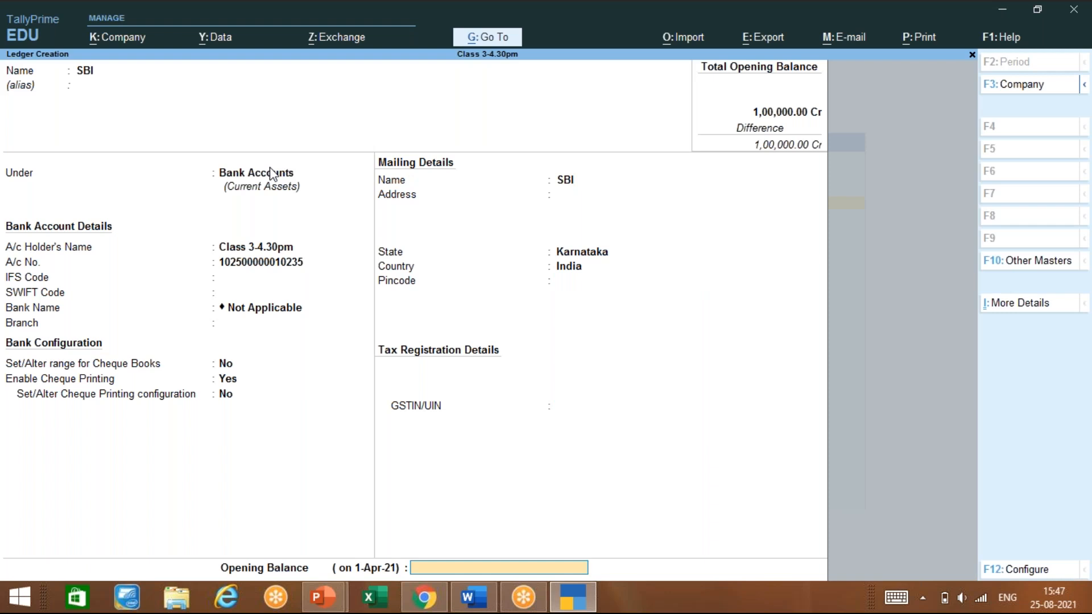
# Give SBI a 5,00,000 Dr opening balance and save the ledger
pyautogui.write('102')
pyautogui.write('50000')
pyautogui.write('0')
pyautogui.press('Return')
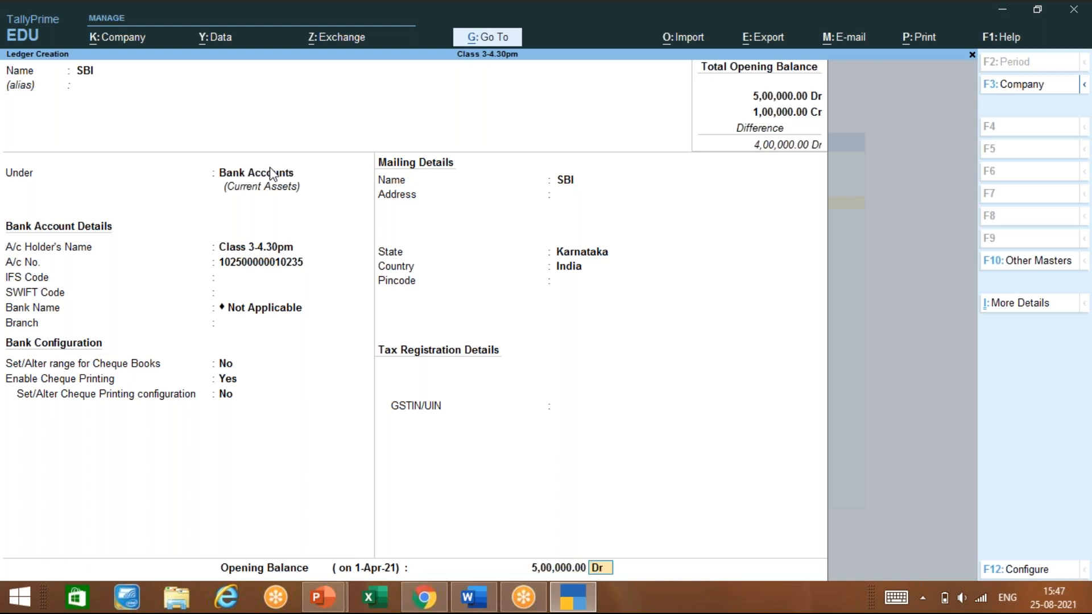
pyautogui.press('Return')
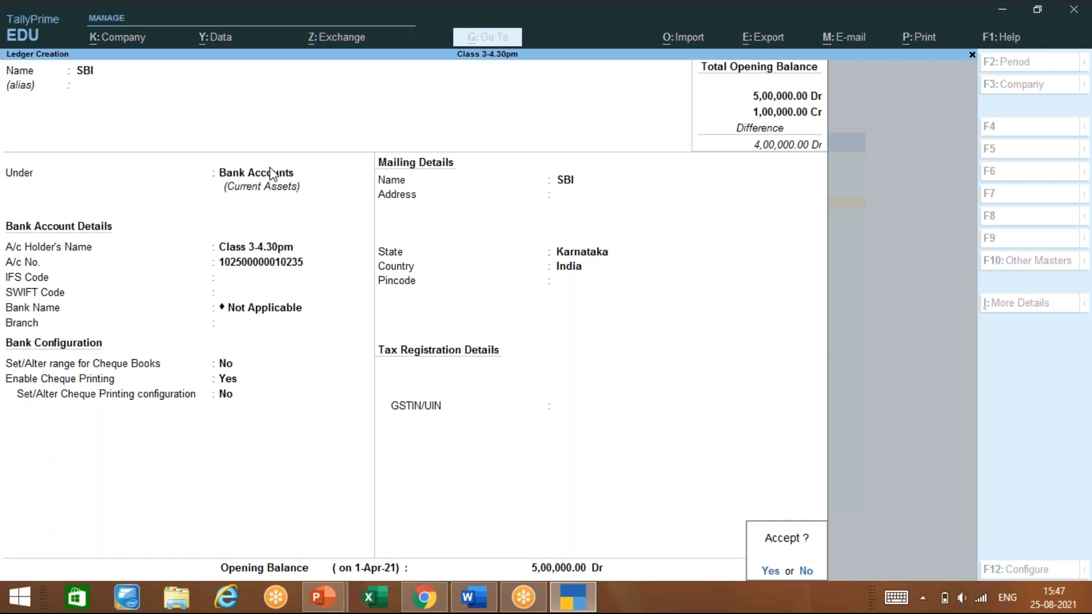
pyautogui.press('Return')
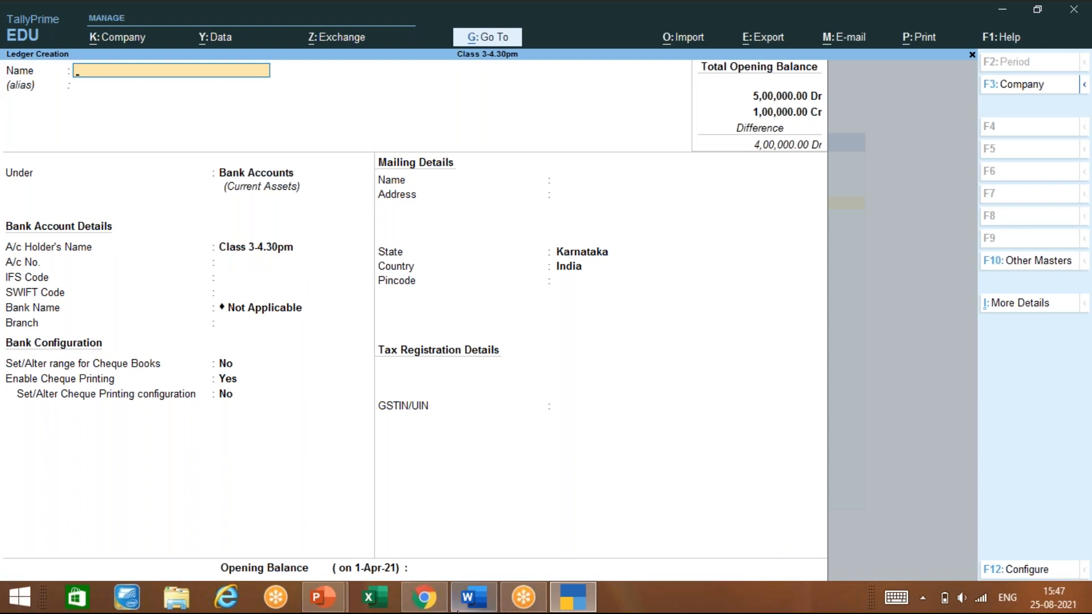
pyautogui.moveTo(332, 608)
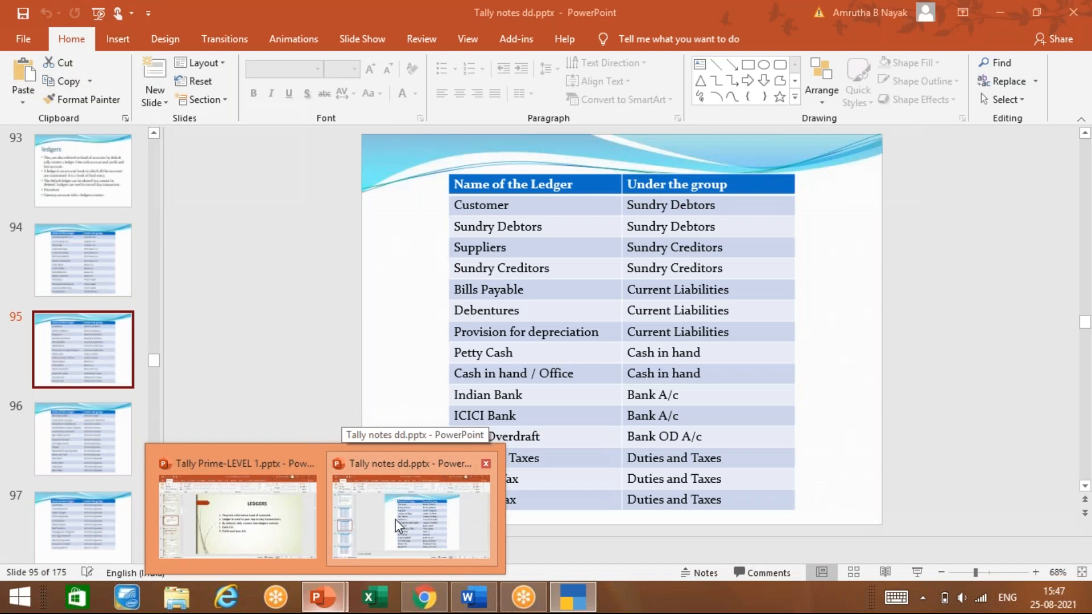
pyautogui.click(394, 520)
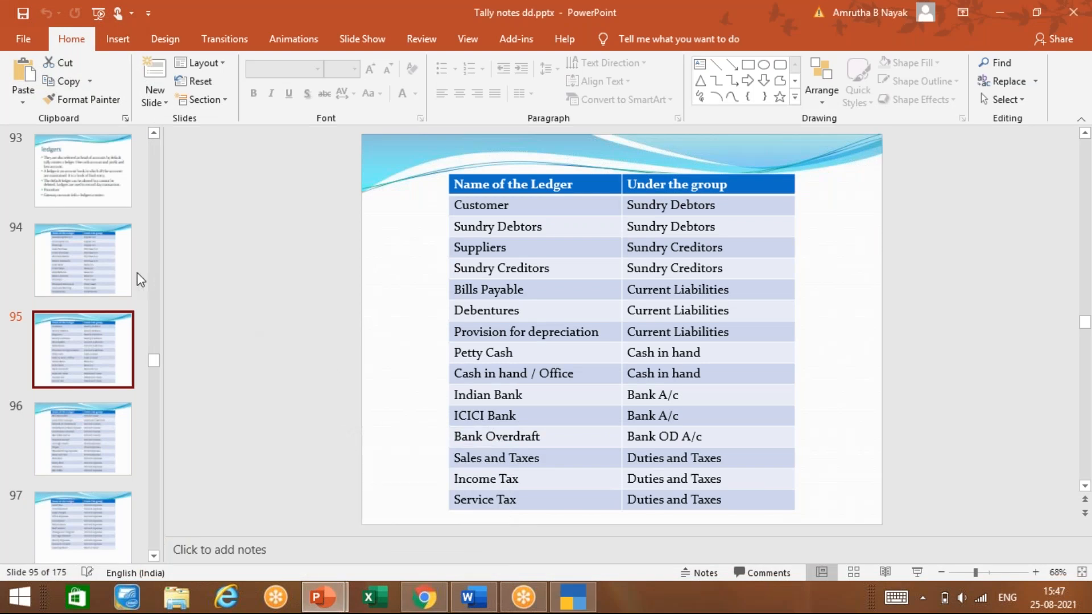
pyautogui.click(109, 278)
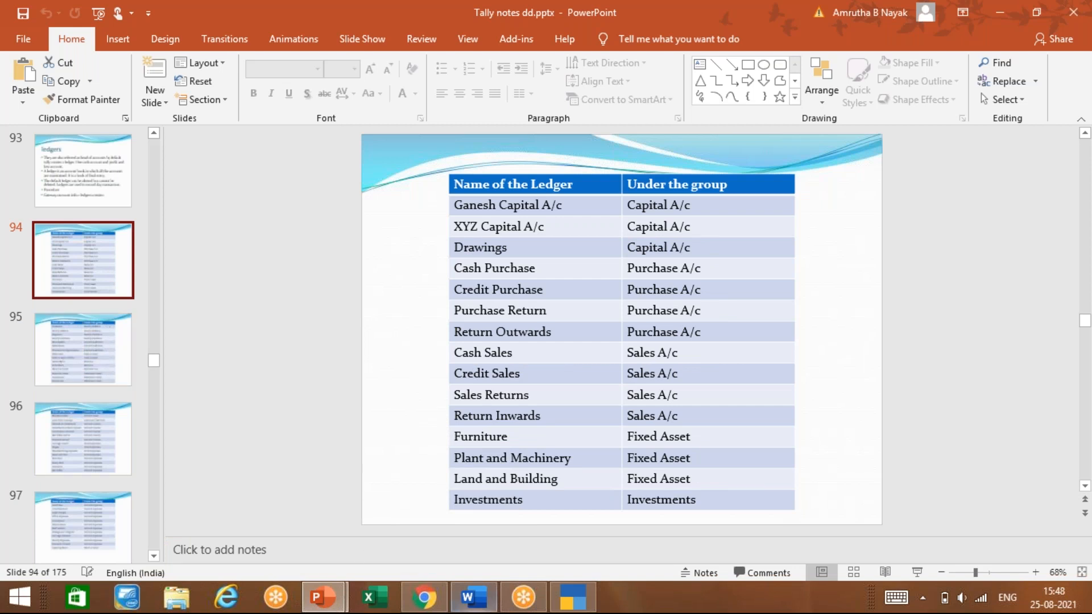
pyautogui.click(592, 601)
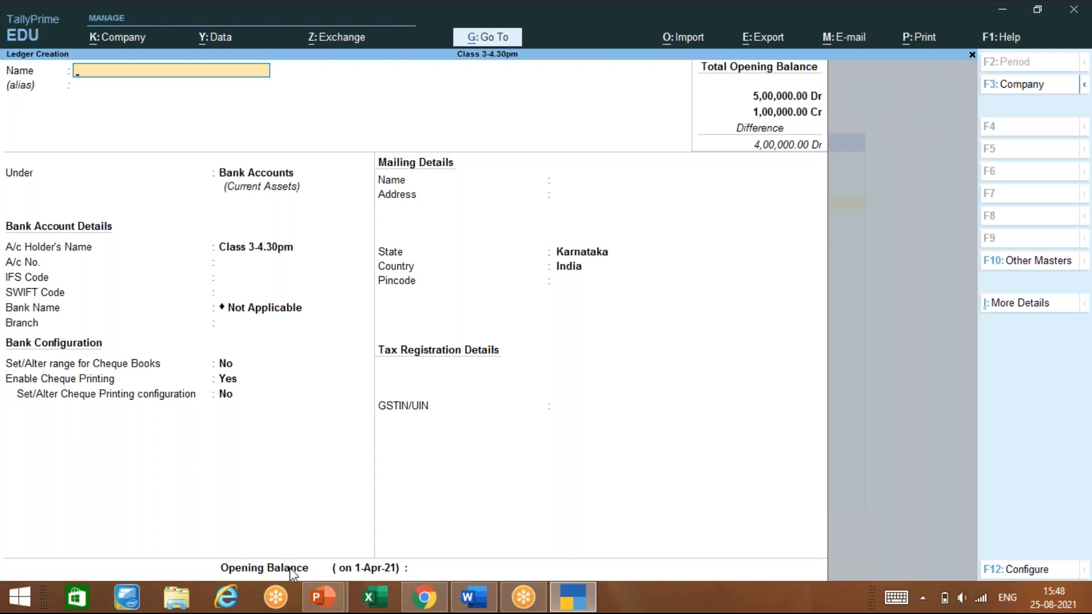
pyautogui.press('Escape')
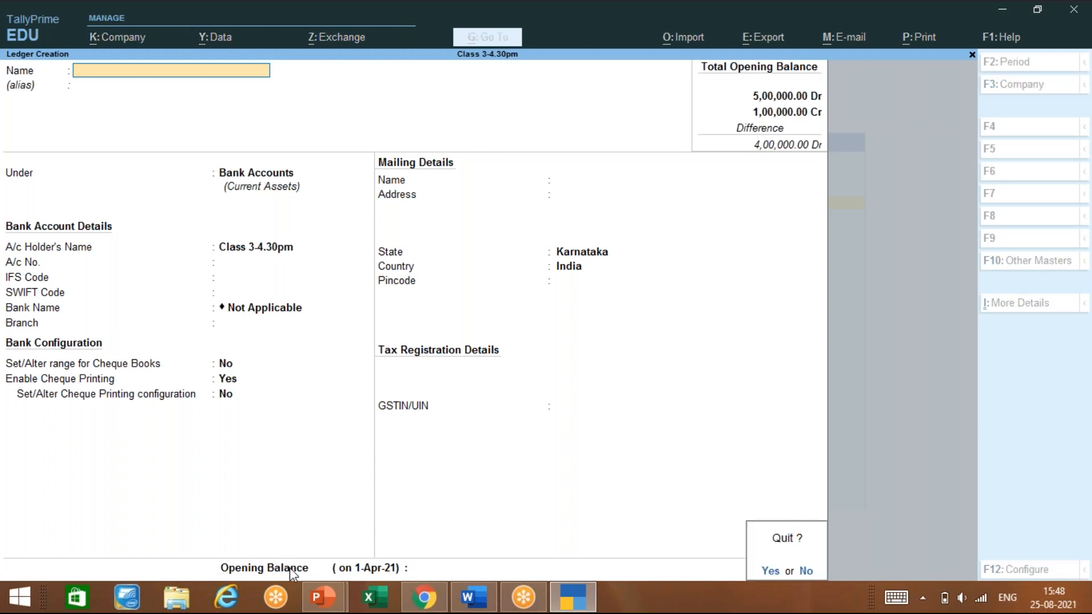
pyautogui.press('y')
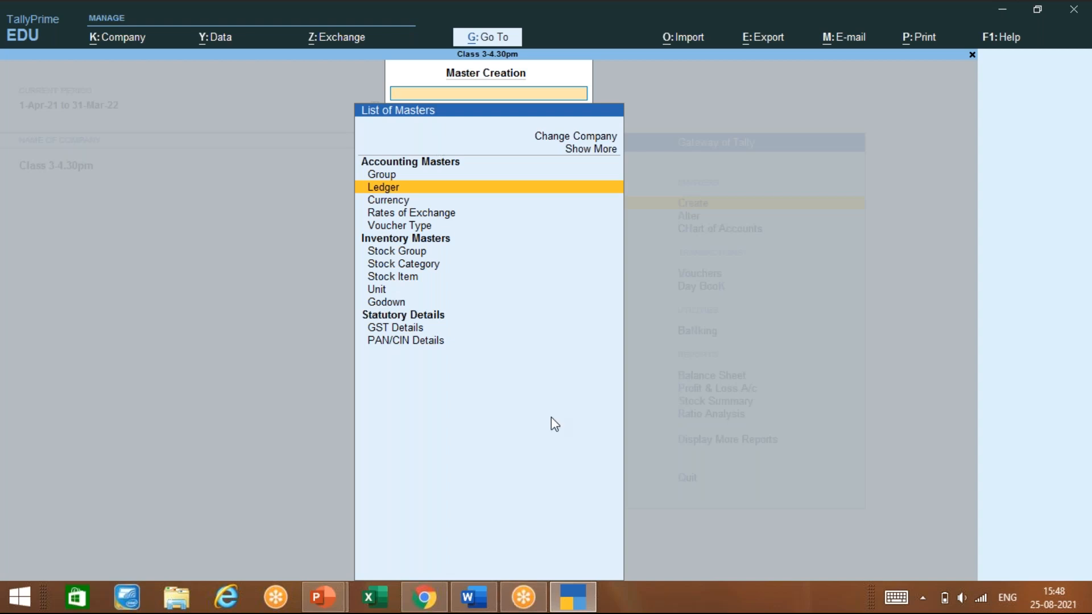
pyautogui.press('Down')
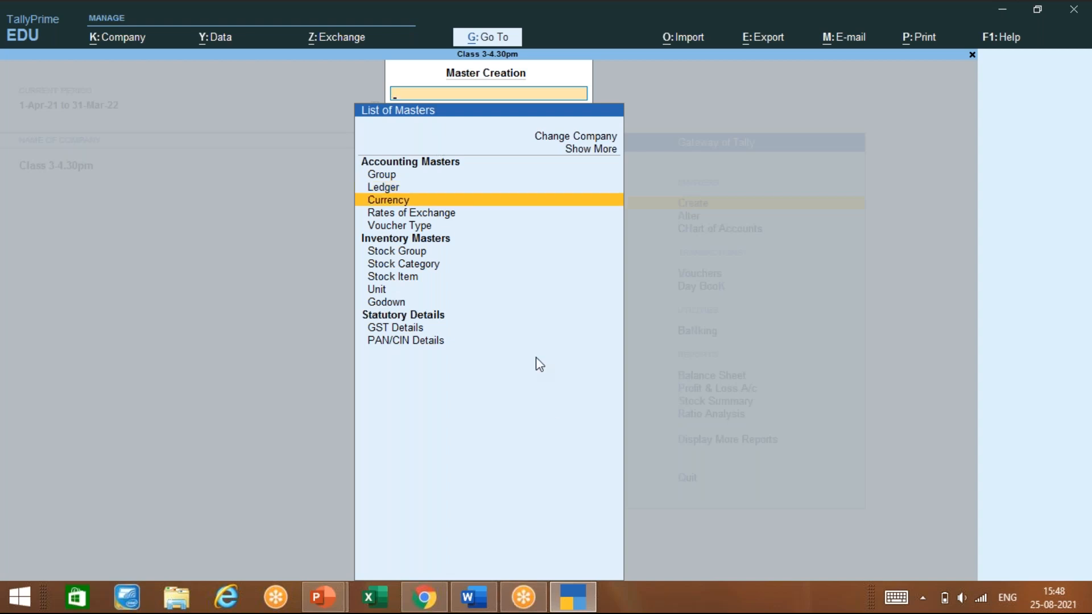
pyautogui.press('Up')
pyautogui.press('Up')
pyautogui.press('Down')
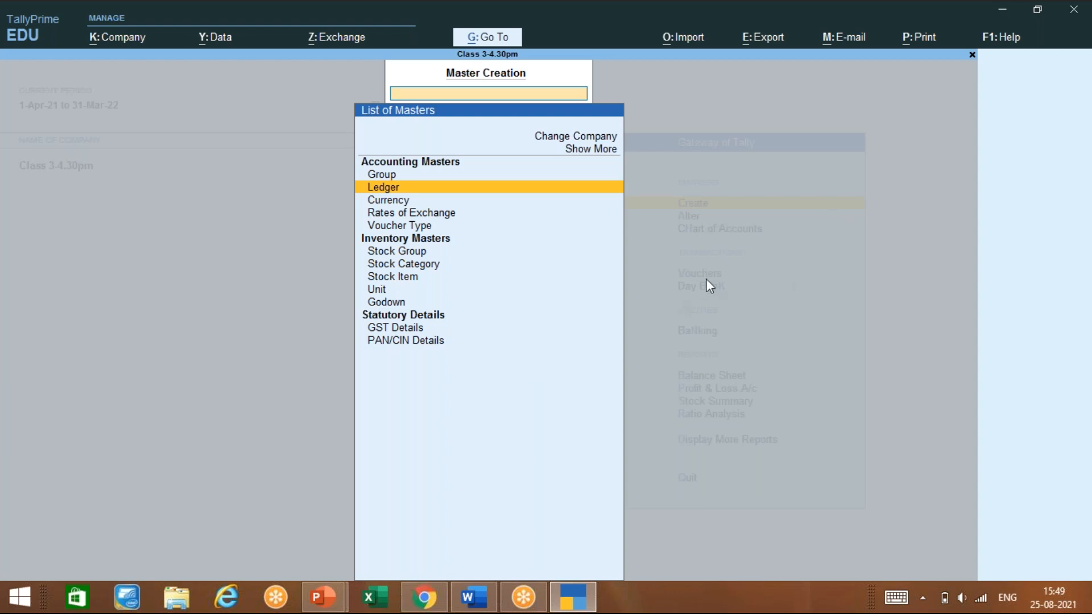
pyautogui.hotkey('alt', 'Tab')
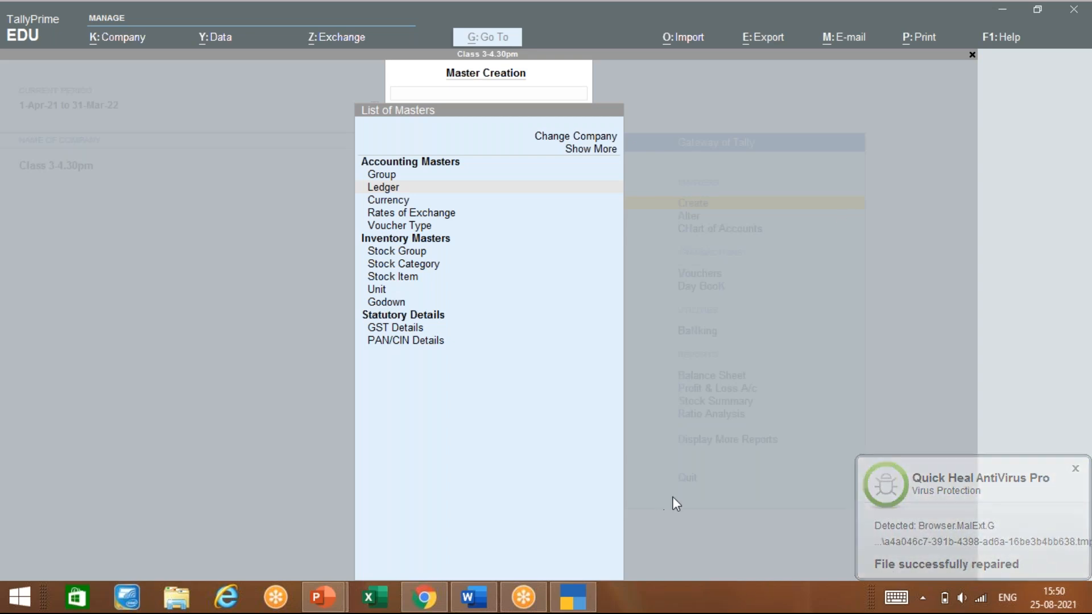
# Return to TallyPrime and close the List of Masters to reach the Gateway of Tally
pyautogui.click(518, 406)
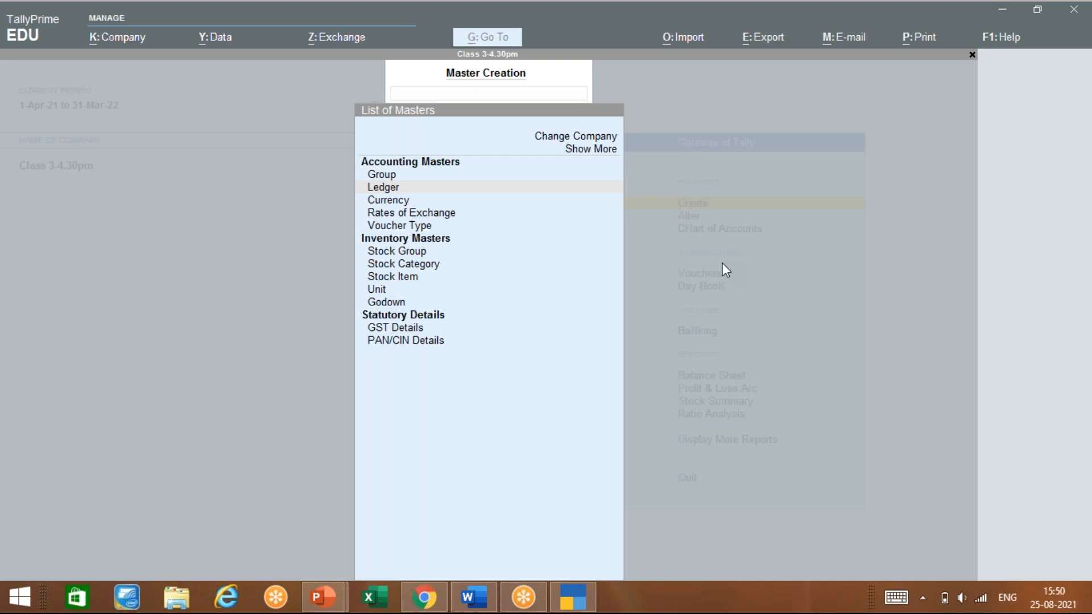
pyautogui.press('Escape')
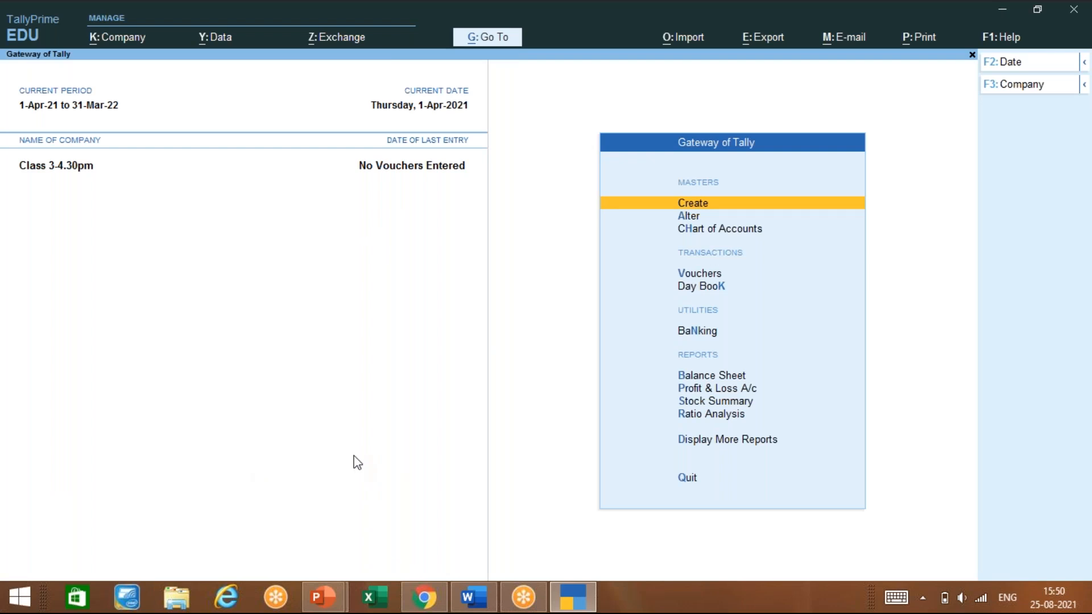
pyautogui.press('Return')
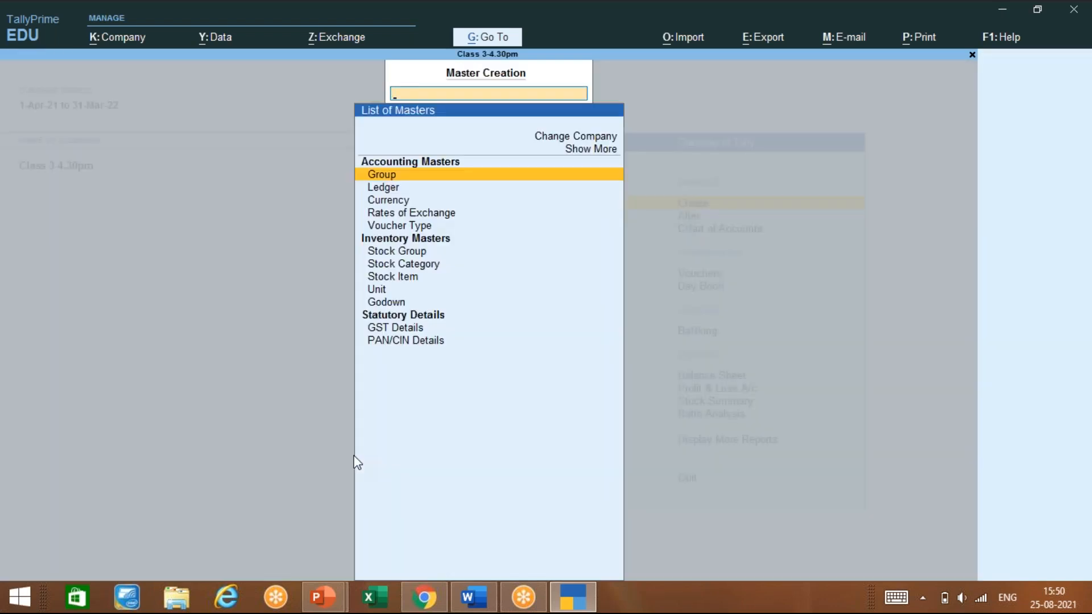
pyautogui.press('Return')
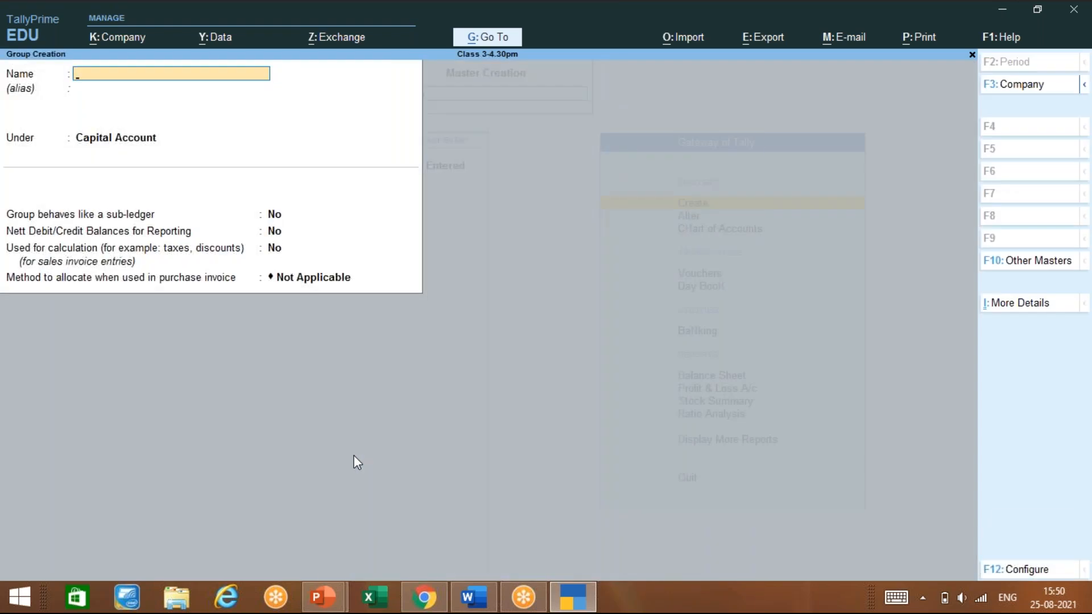
pyautogui.press('alt')
pyautogui.press('F12')
pyautogui.press('Escape')
pyautogui.press('Escape')
pyautogui.press('Return')
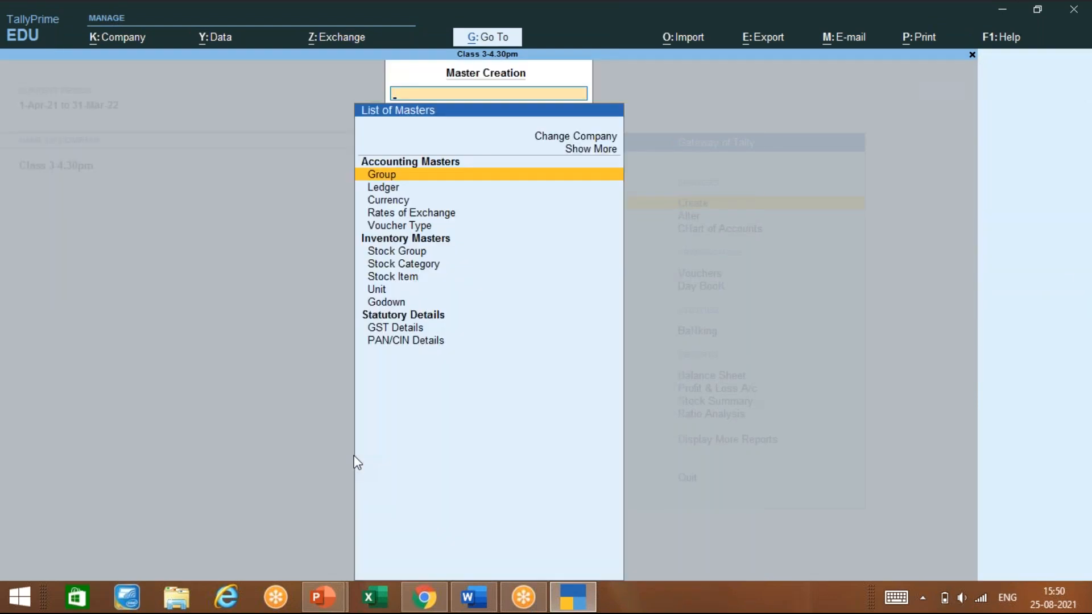
pyautogui.press('Escape')
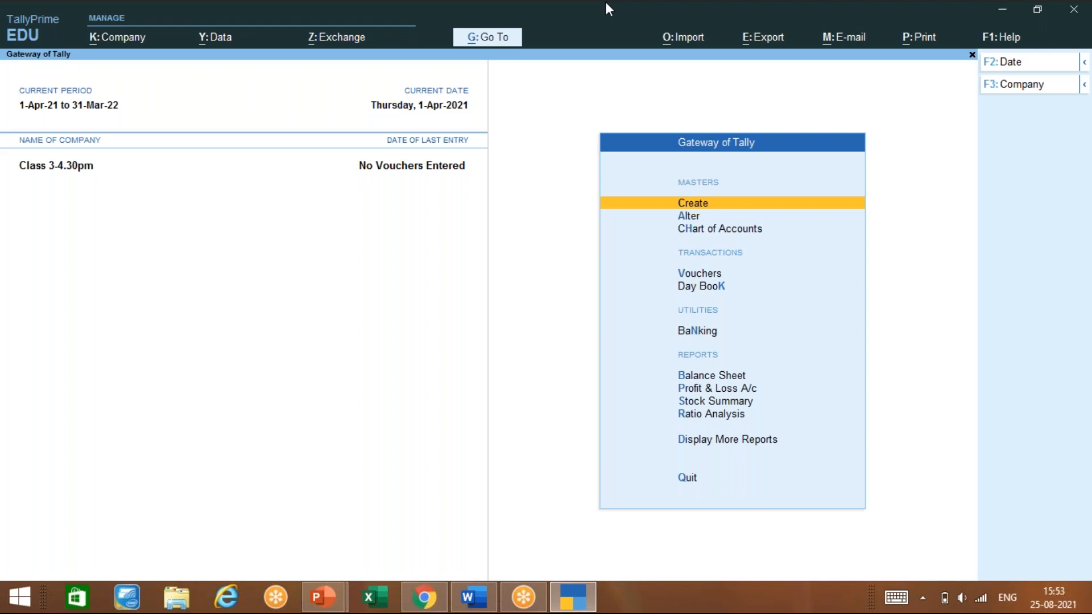
# Open Company Features alteration for Class 3-4.30pm with F11
pyautogui.press('F11')
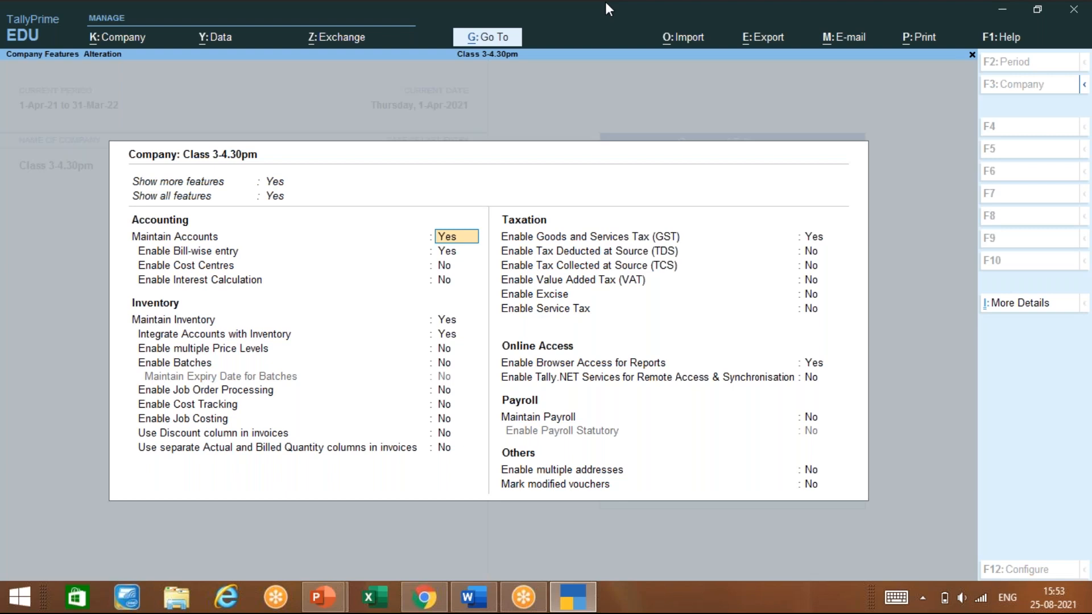
# Clear the Maintain Accounts answer and quit Company Features without saving
pyautogui.press('BackSpace')
pyautogui.press('Escape')
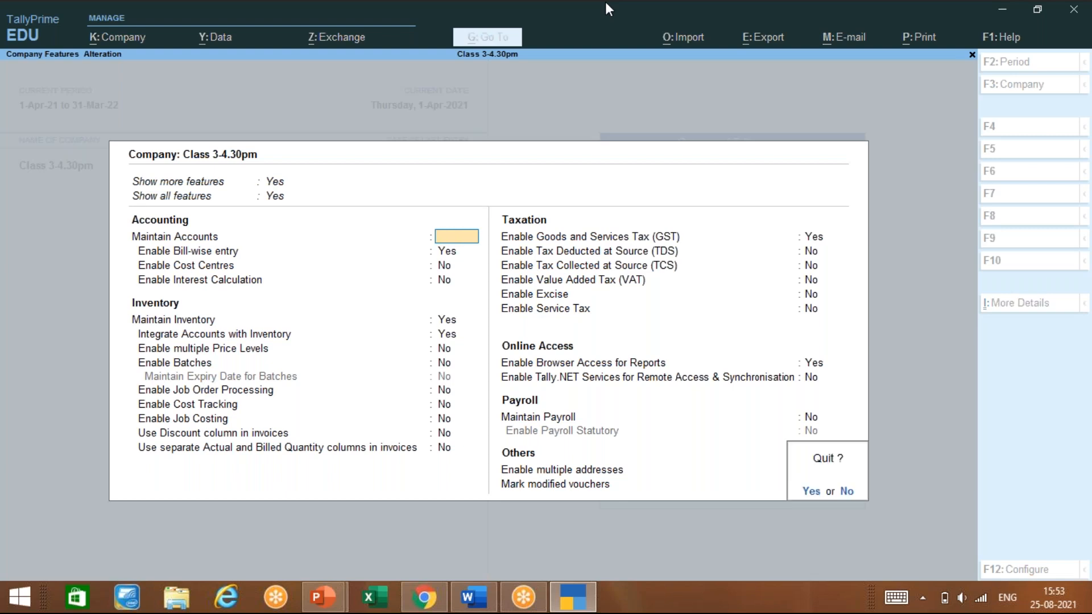
pyautogui.press('y')
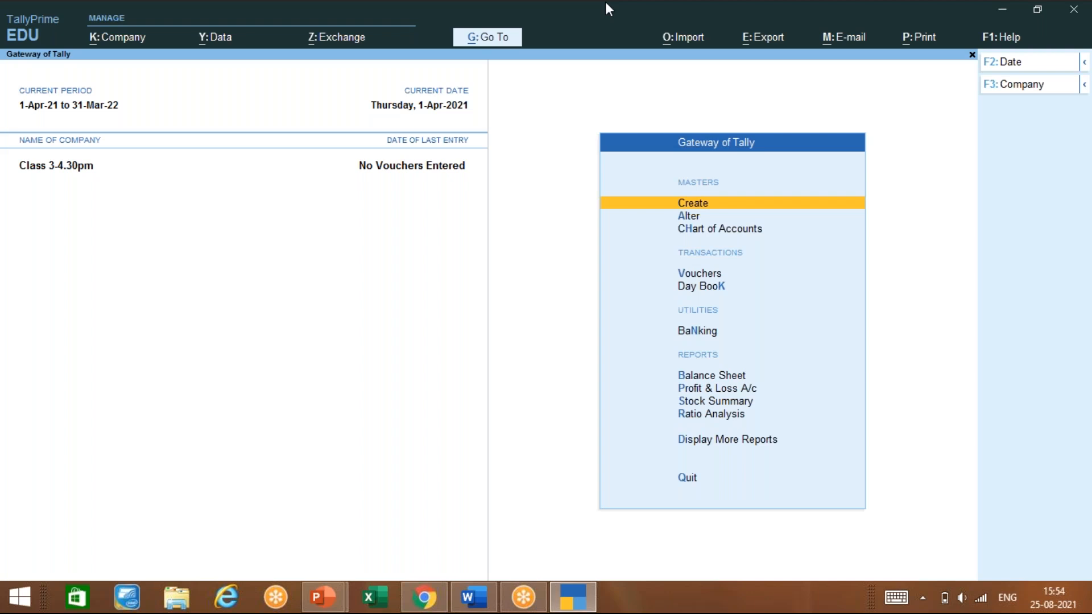
# Start a new ledger from the List of Masters and view its F12 configuration
pyautogui.press('Return')
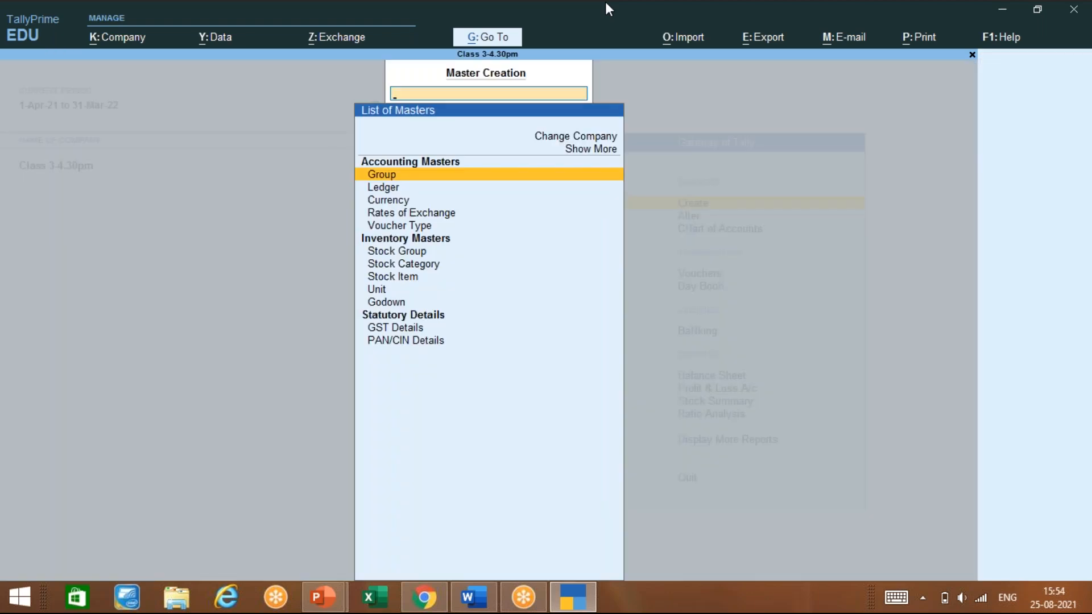
pyautogui.press('Down')
pyautogui.press('Return')
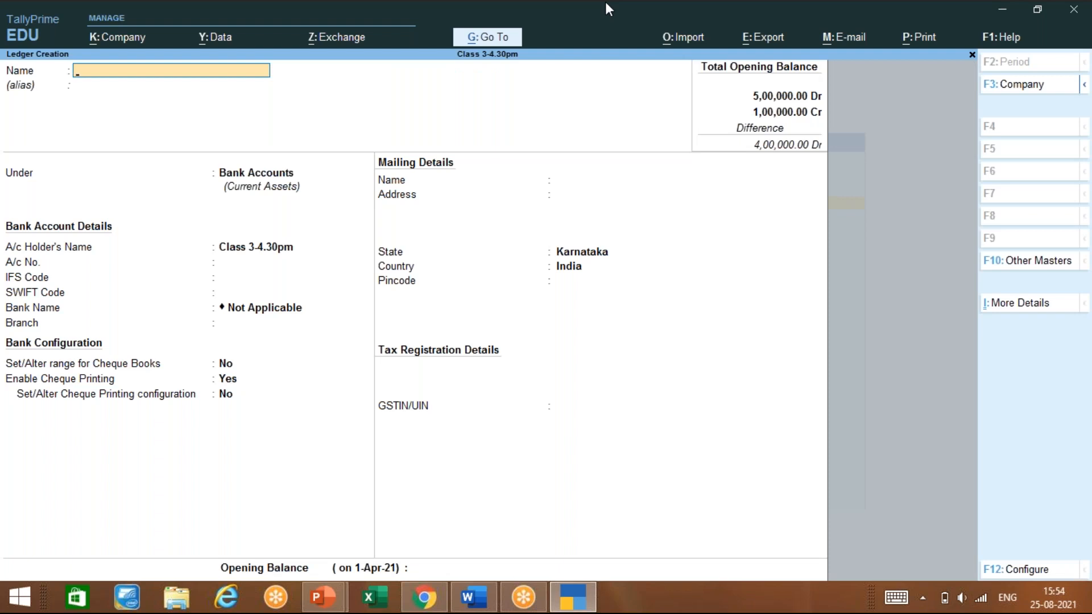
pyautogui.press('F12')
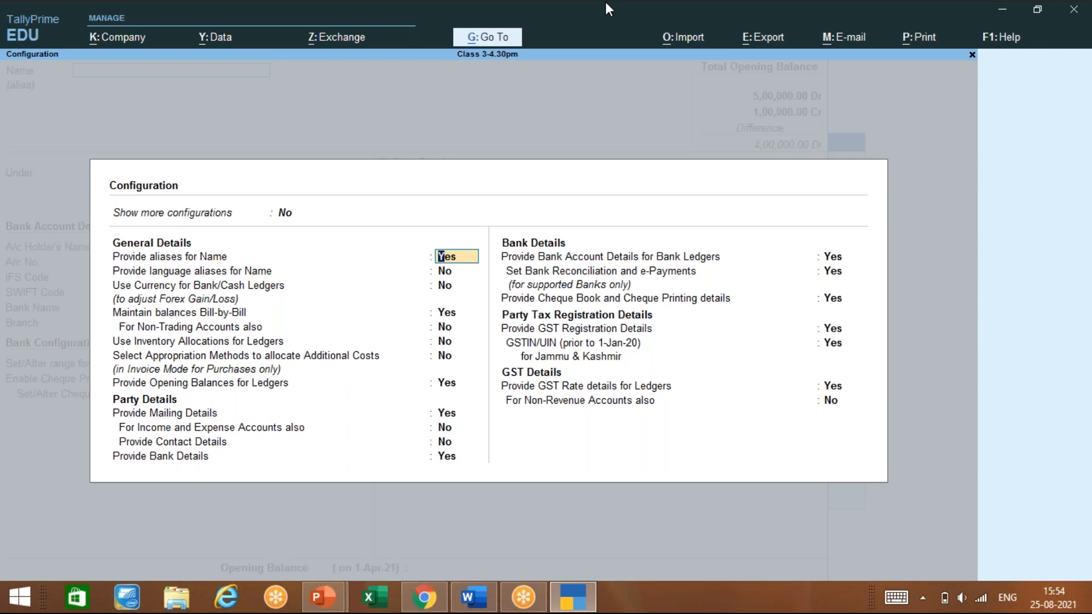
# Close the ledger configuration and quit the unsaved ledger, returning to the masters list
pyautogui.press('Escape')
pyautogui.press('Escape')
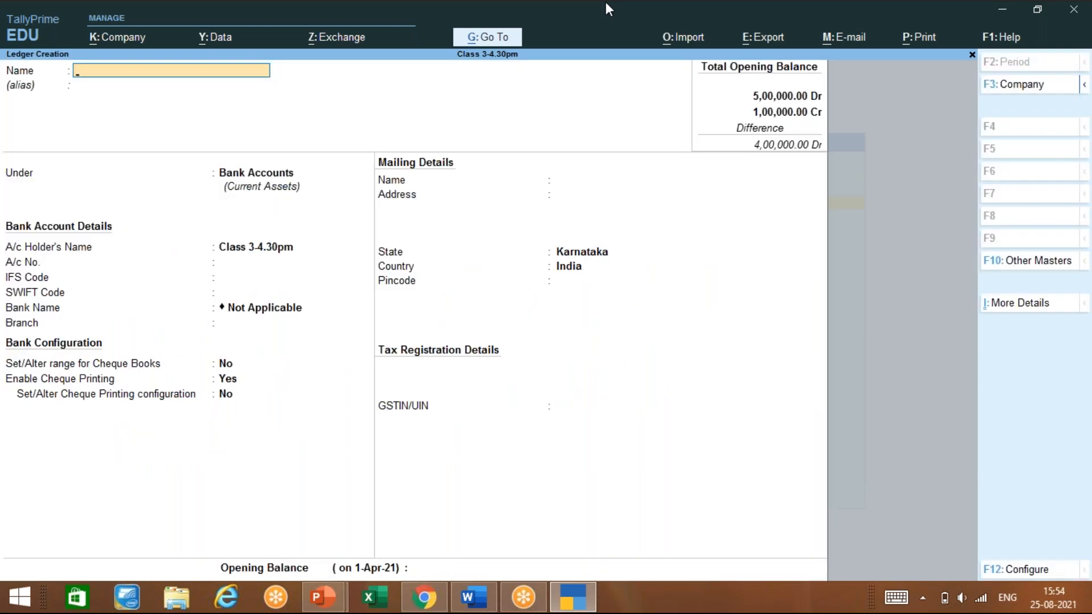
pyautogui.press('Escape')
pyautogui.press('y')
pyautogui.press('Up')
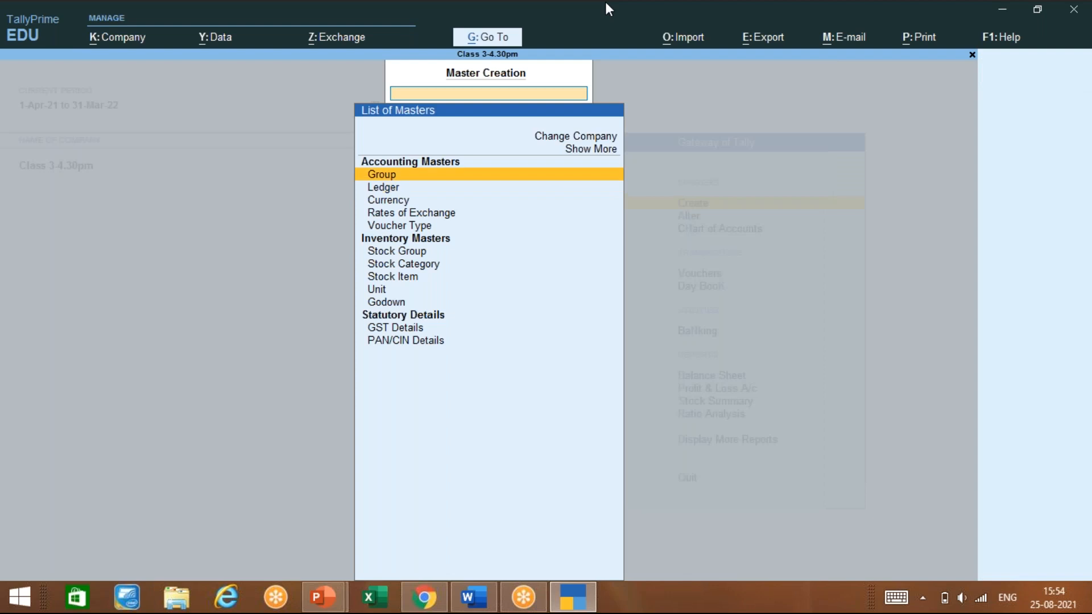
pyautogui.press('Return')
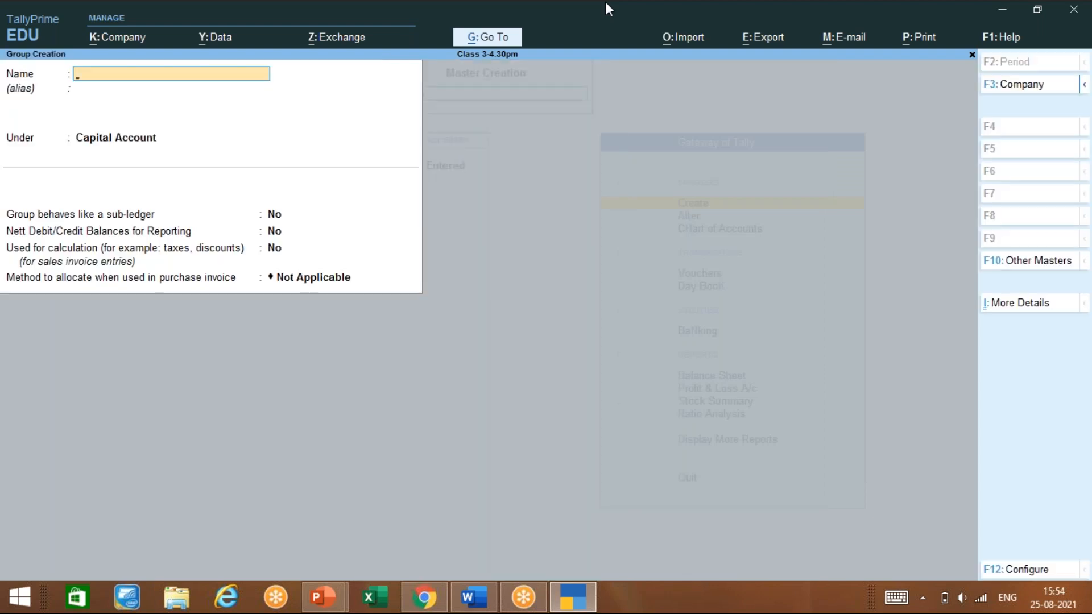
pyautogui.press('F12')
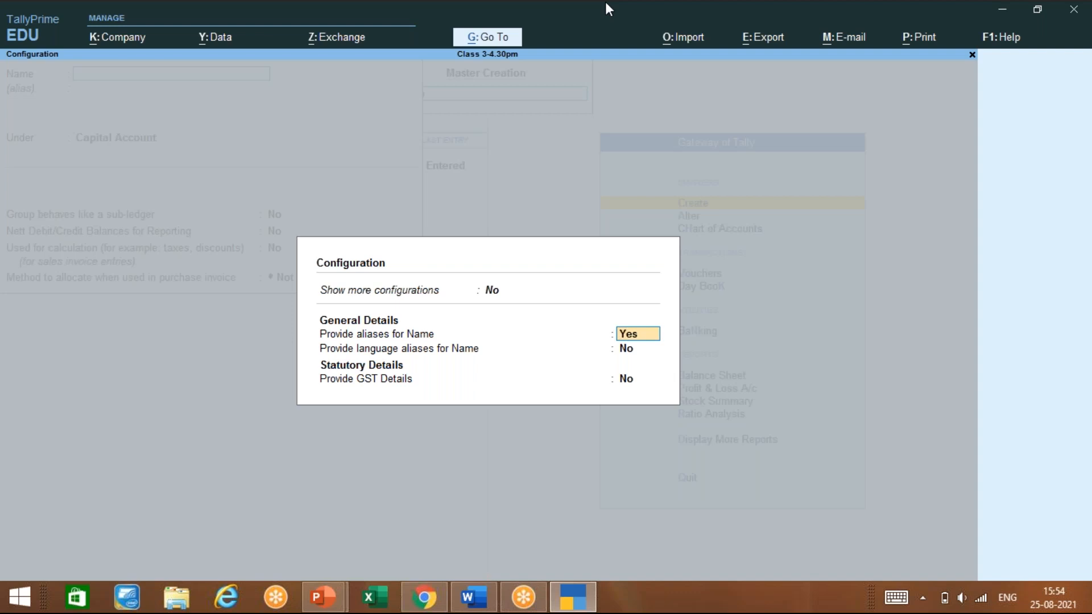
pyautogui.press('Escape')
pyautogui.press('Escape')
pyautogui.press('Escape')
pyautogui.press('y')
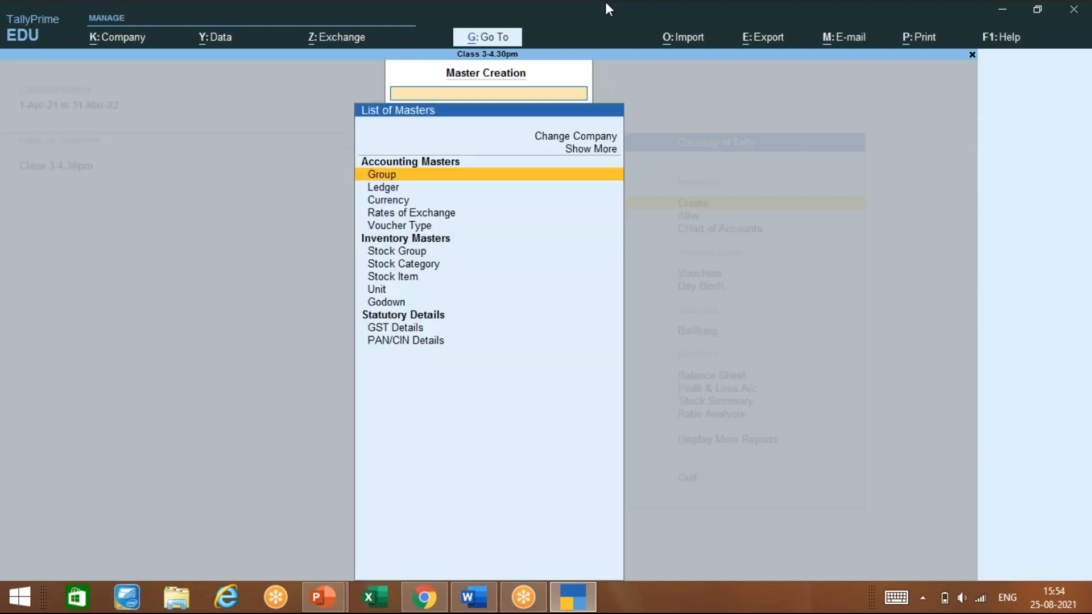
# Start a new currency and open its F12 configuration options
pyautogui.press('Down')
pyautogui.press('Down')
pyautogui.press('Return')
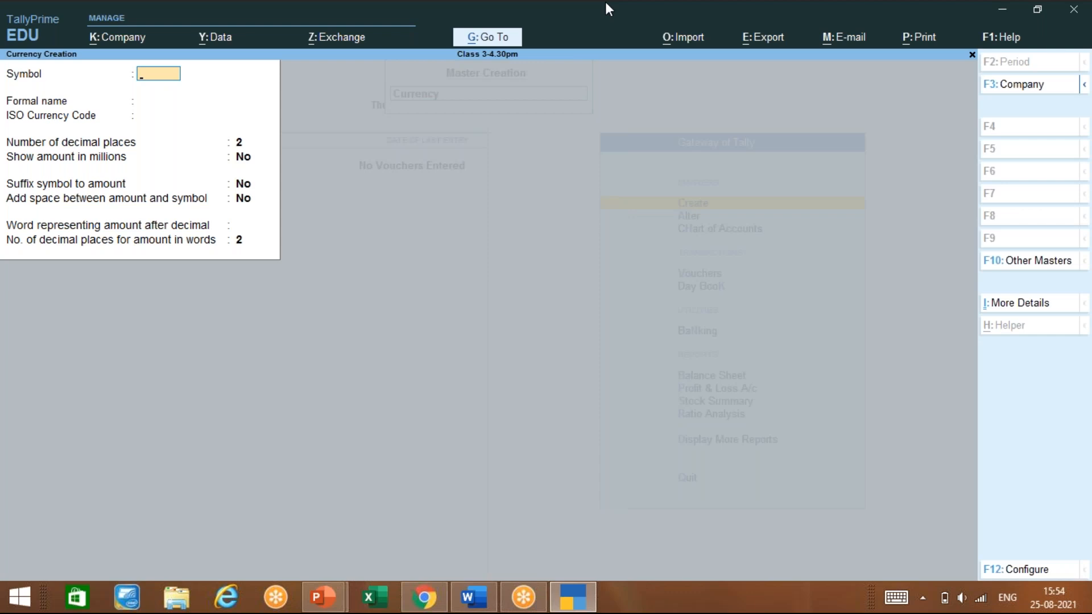
pyautogui.press('F12')
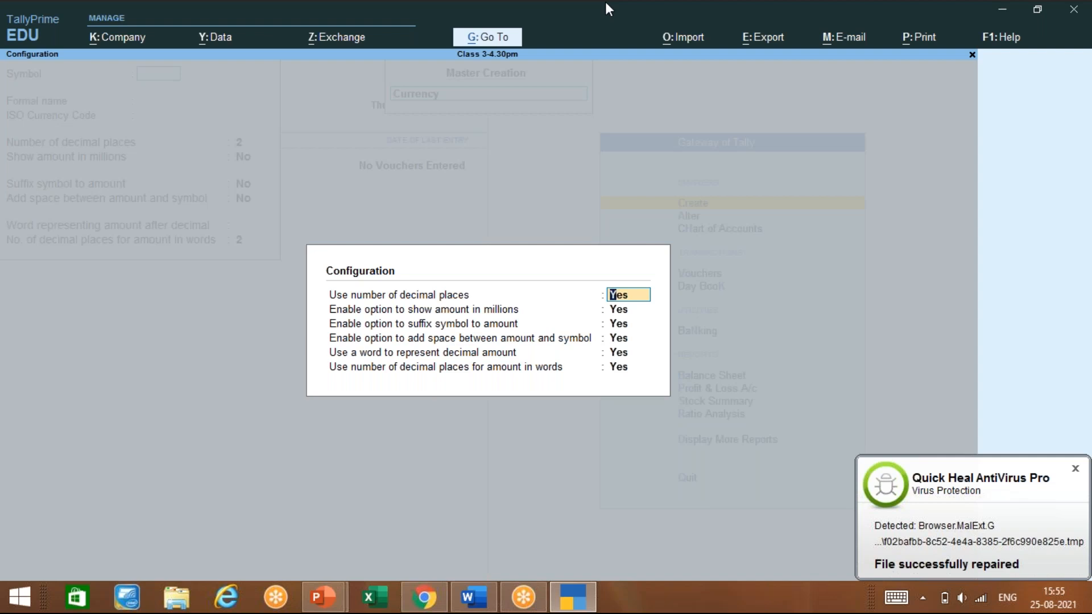
# Consult the Tally notes dd.pptx deck, then return and close the currency configuration
pyautogui.click(895, 410)
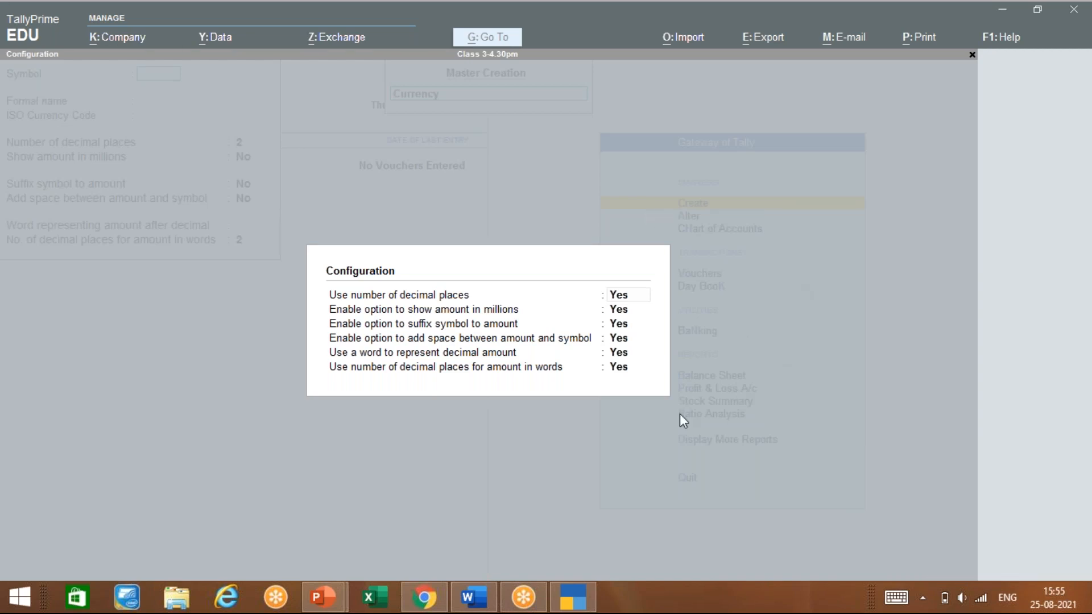
pyautogui.moveTo(323, 597)
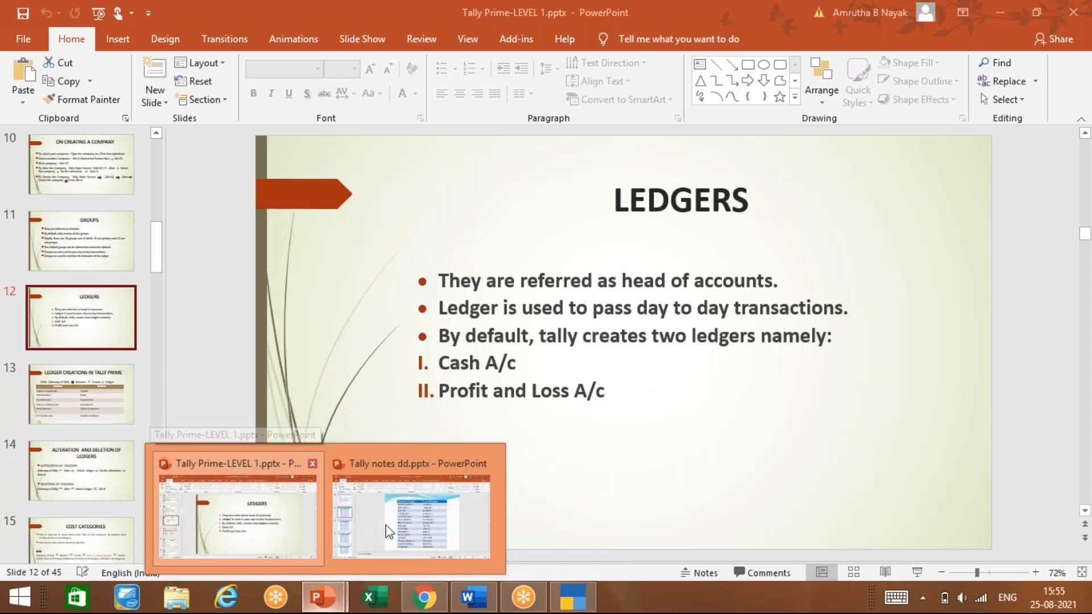
pyautogui.click(384, 525)
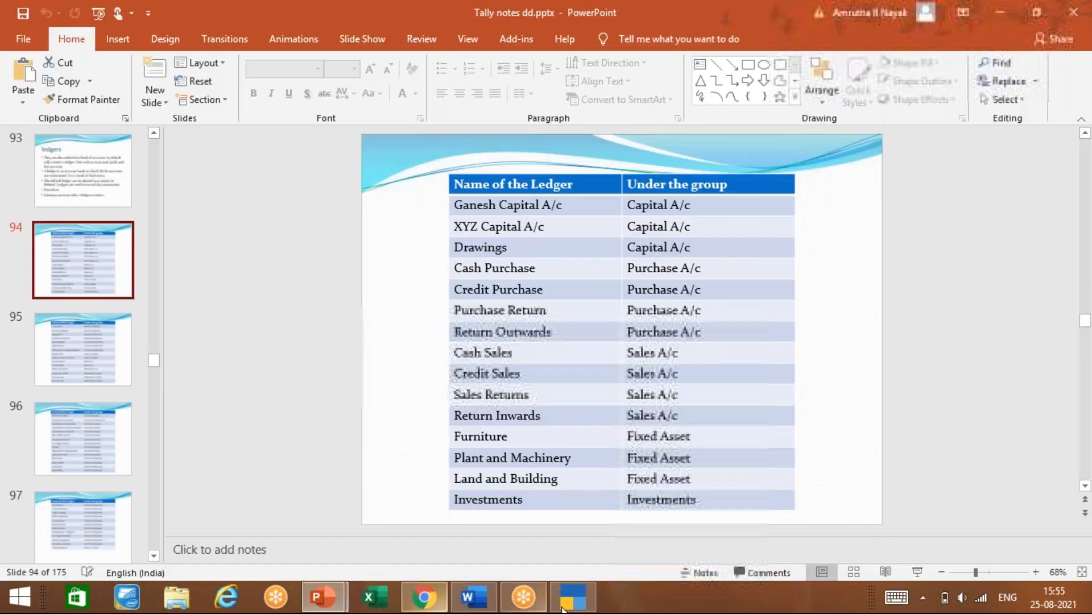
pyautogui.moveTo(562, 608)
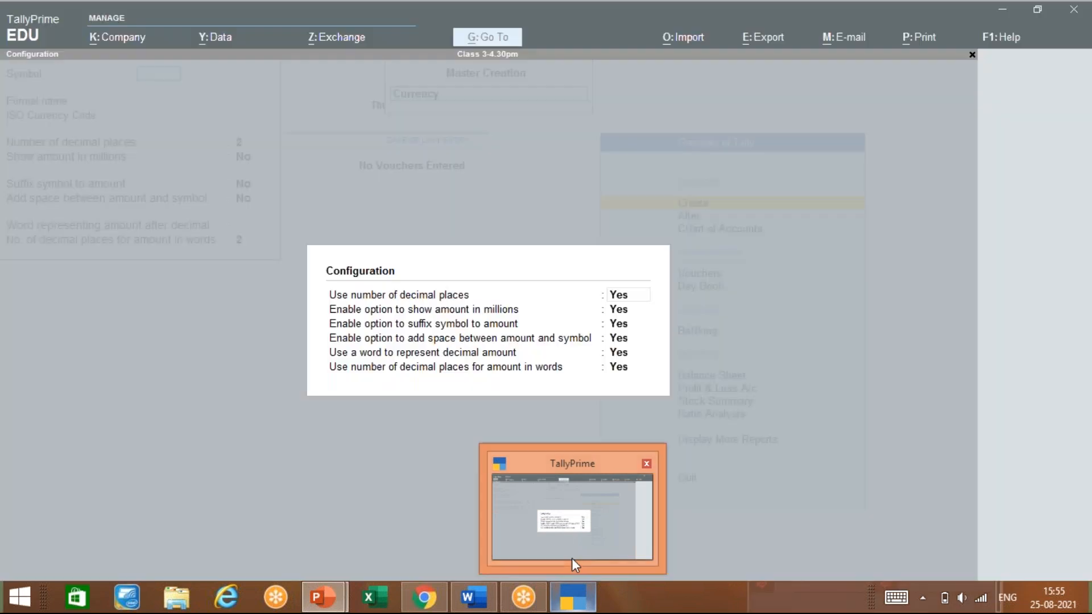
pyautogui.click(572, 558)
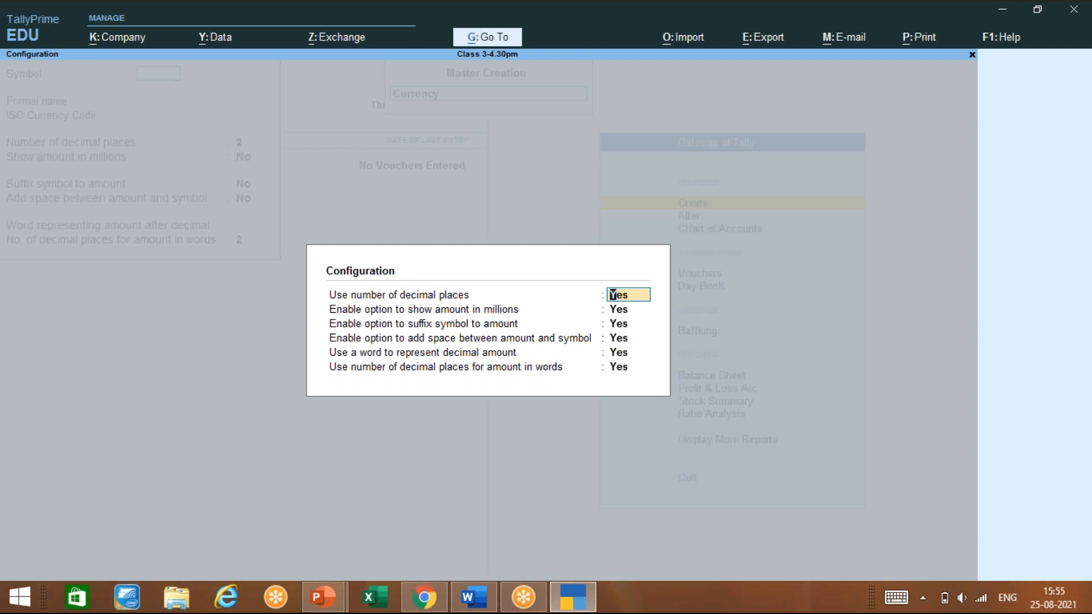
pyautogui.press('Escape')
pyautogui.press('Escape')
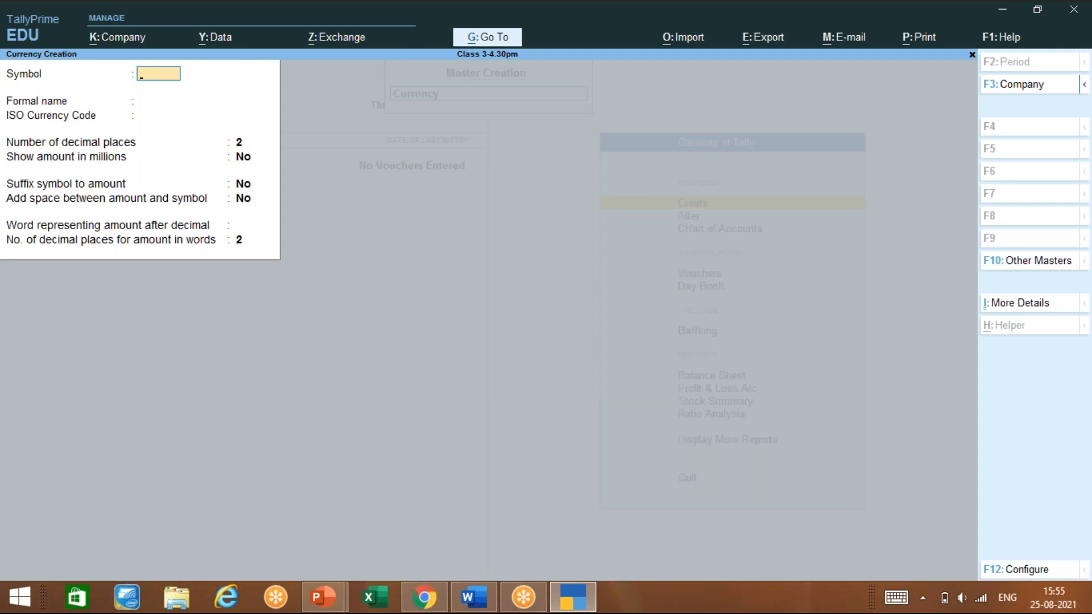
# Quit the unsaved currency form, return to Gateway of Tally, and reopen Company Features with F11
pyautogui.press('Escape')
pyautogui.press('y')
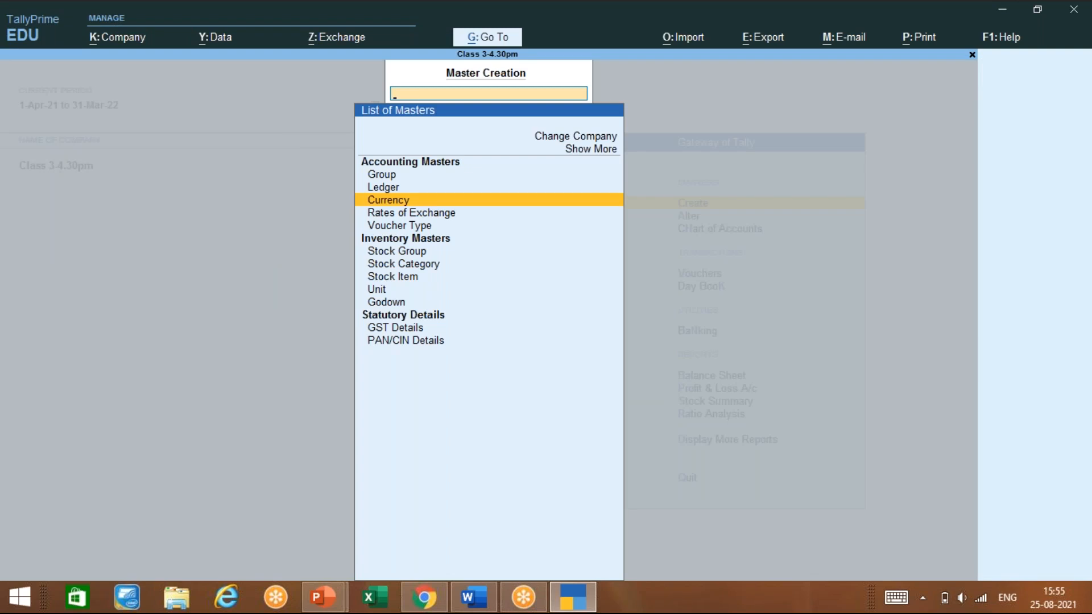
pyautogui.press('Escape')
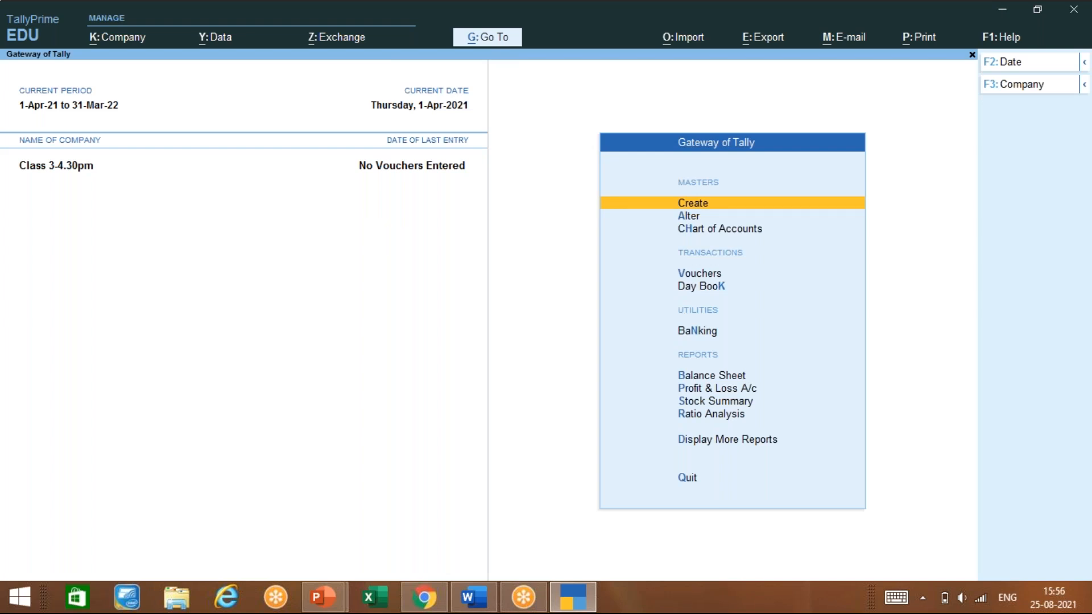
pyautogui.press('F11')
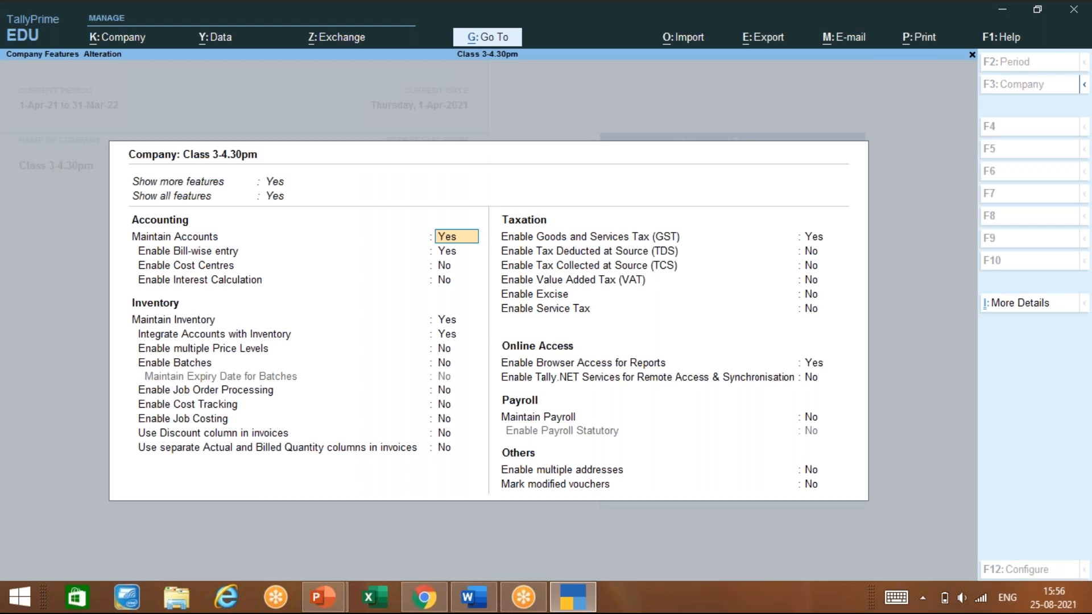
pyautogui.press('BackSpace')
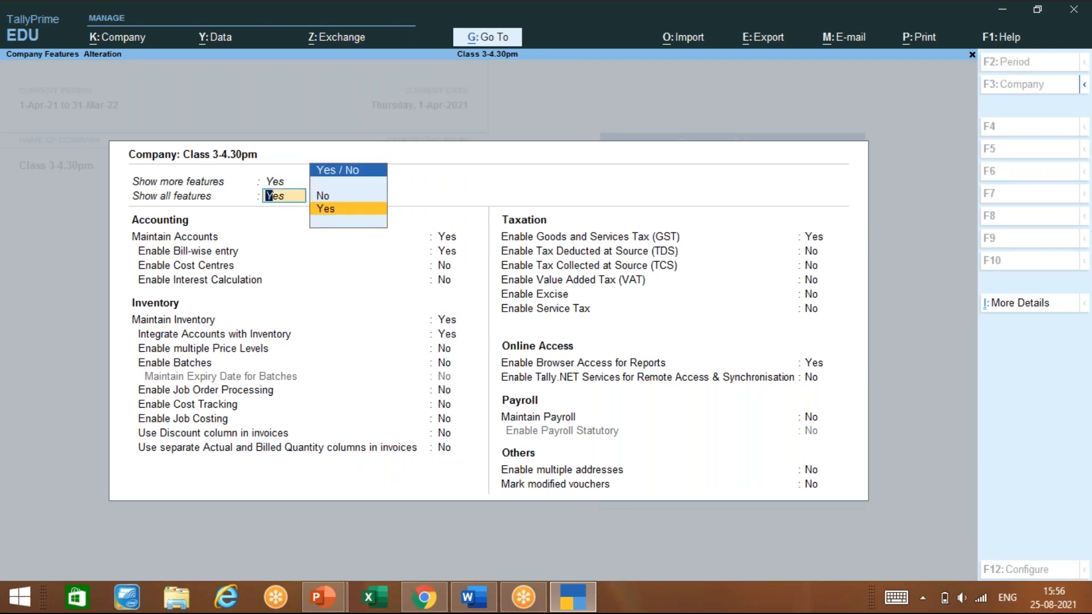
pyautogui.press('BackSpace')
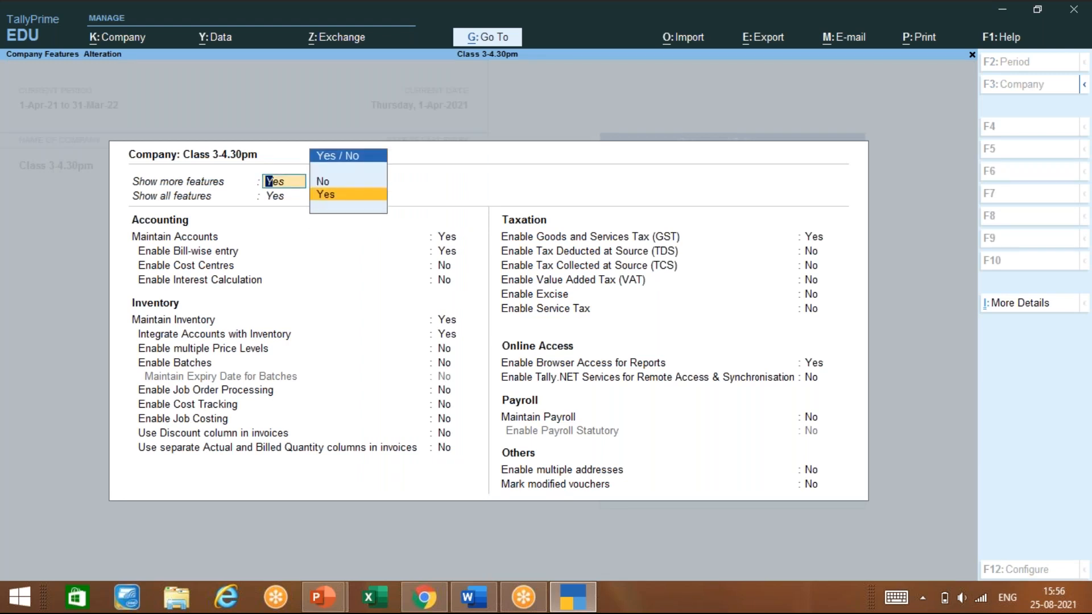
pyautogui.press('Up')
pyautogui.press('Return')
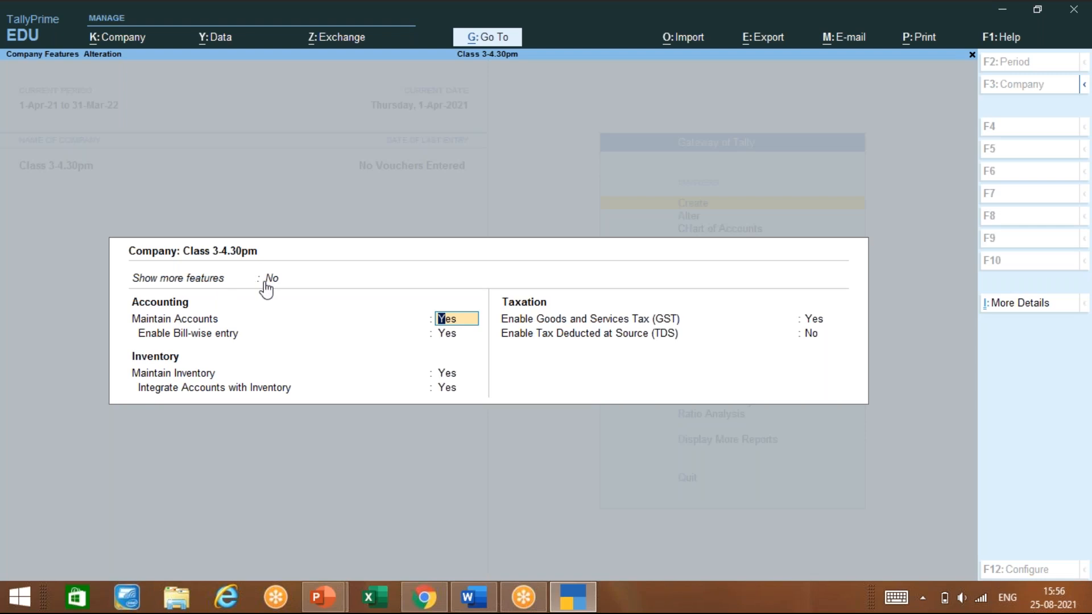
pyautogui.click(273, 279)
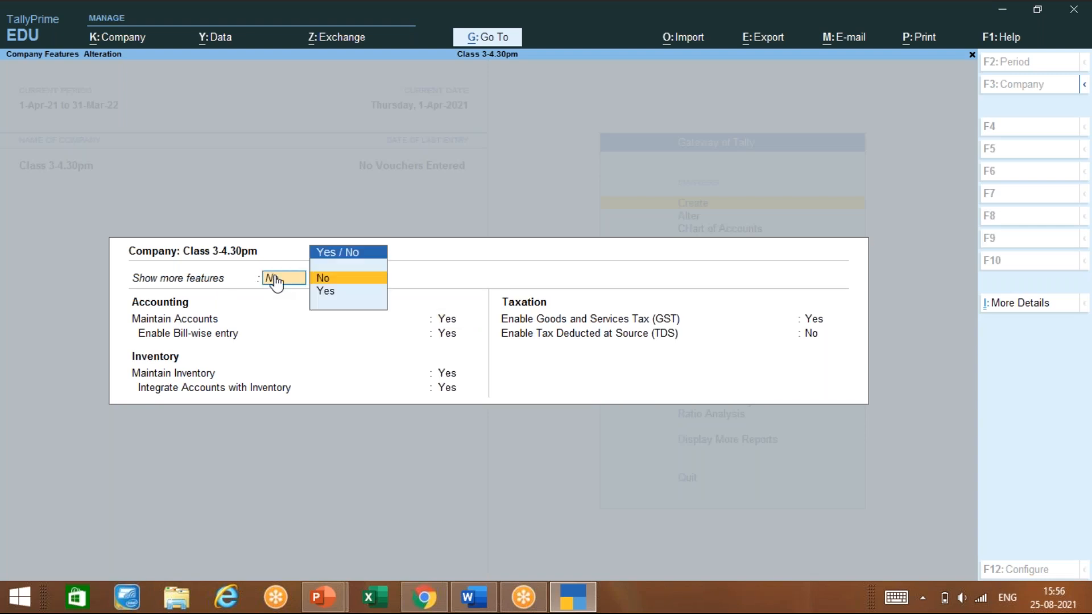
pyautogui.click(334, 293)
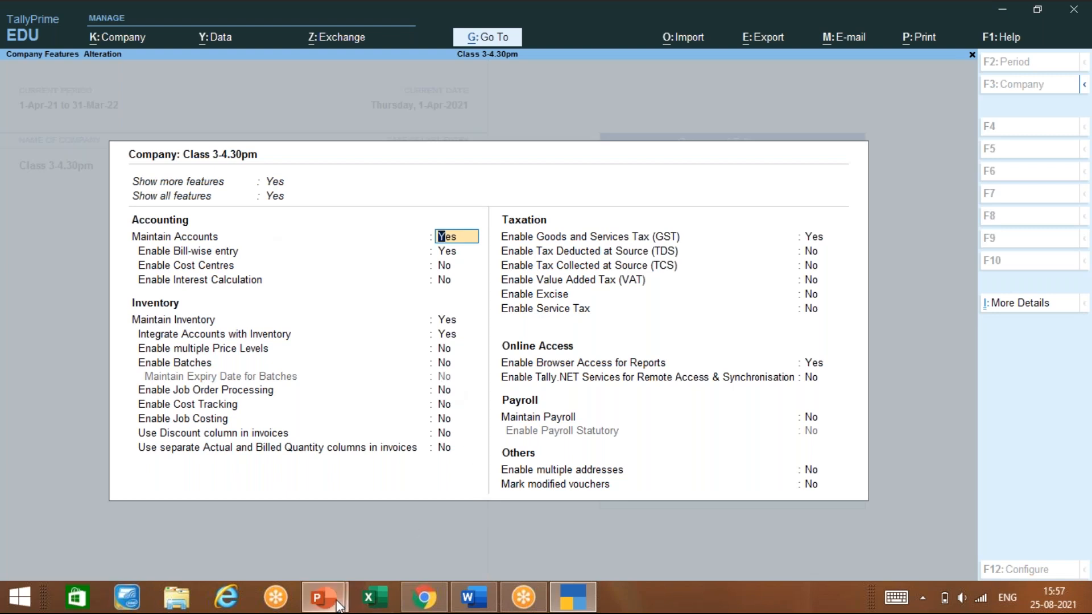
pyautogui.moveTo(323, 596)
pyautogui.moveTo(295, 530)
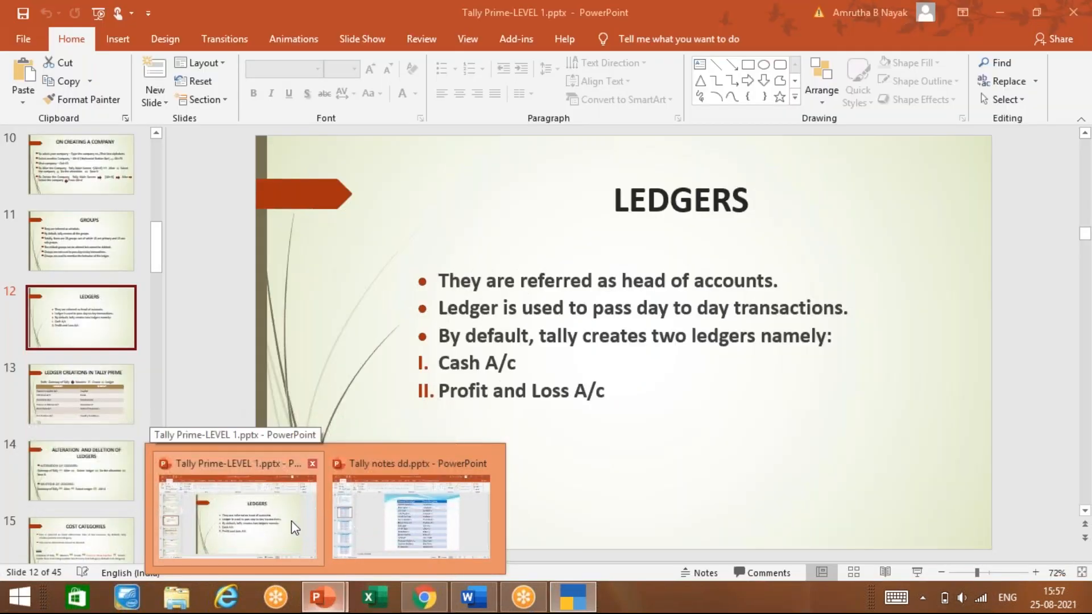
# Turn the Tally notes deck back to slide 82 on groups, then return to TallyPrime
pyautogui.click(428, 521)
pyautogui.scroll(3, 410, 526)
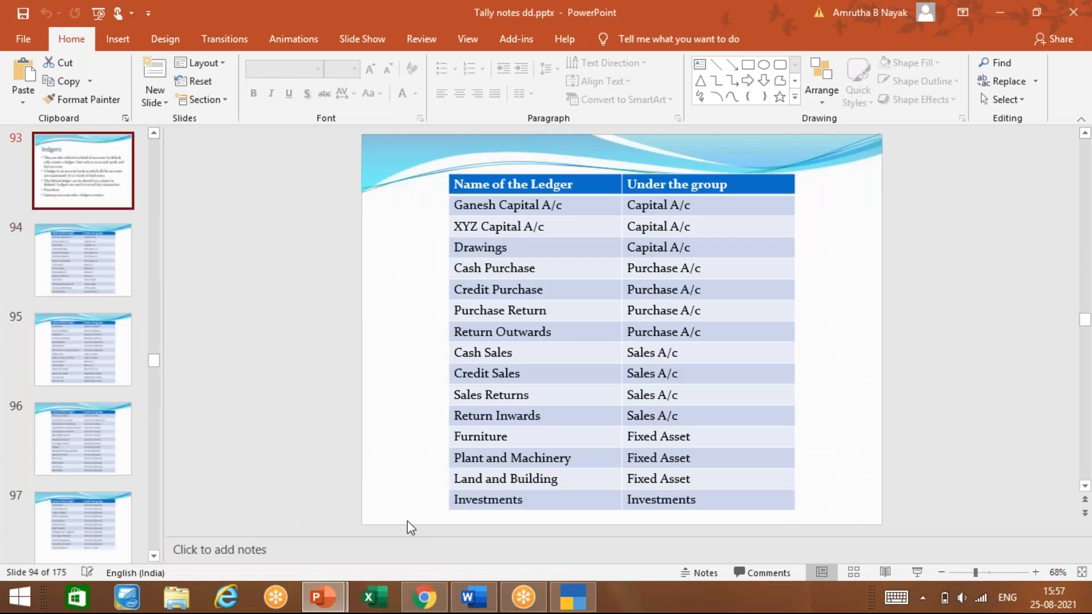
pyautogui.scroll(6, 409, 526)
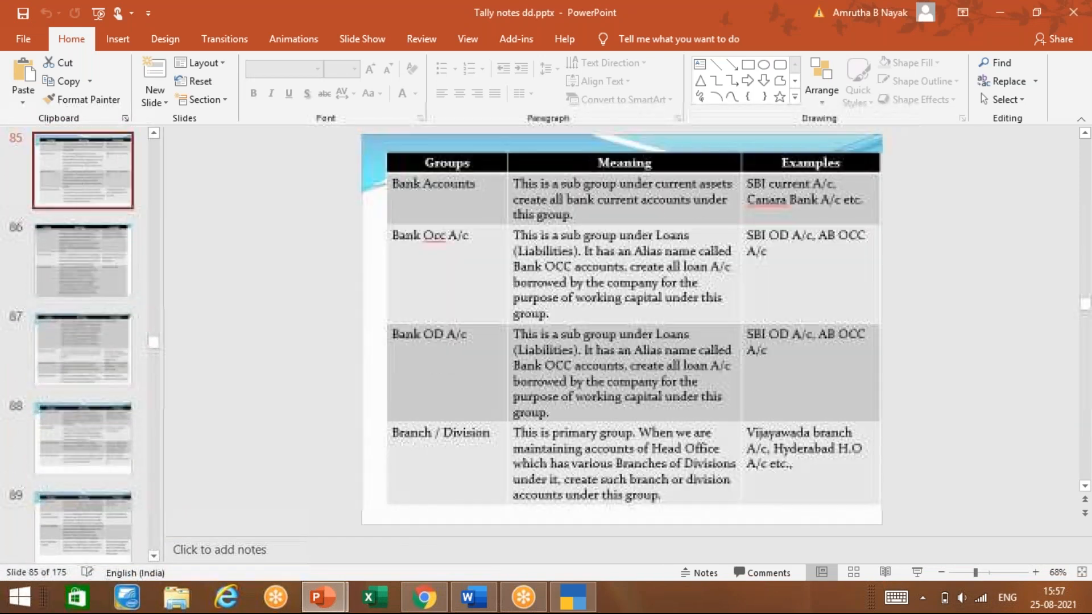
pyautogui.scroll(3, 410, 526)
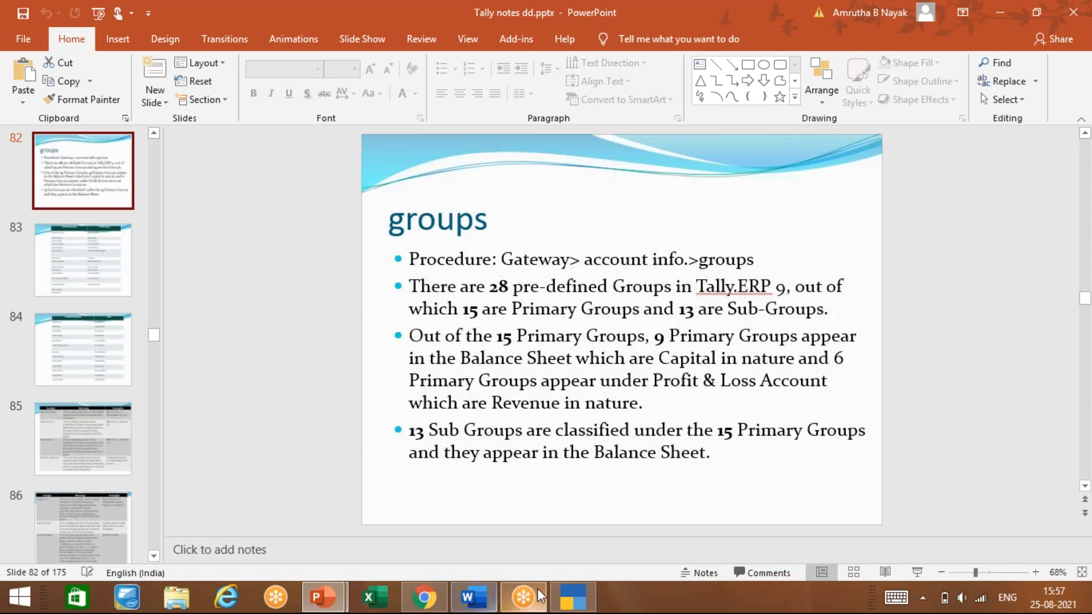
pyautogui.click(572, 597)
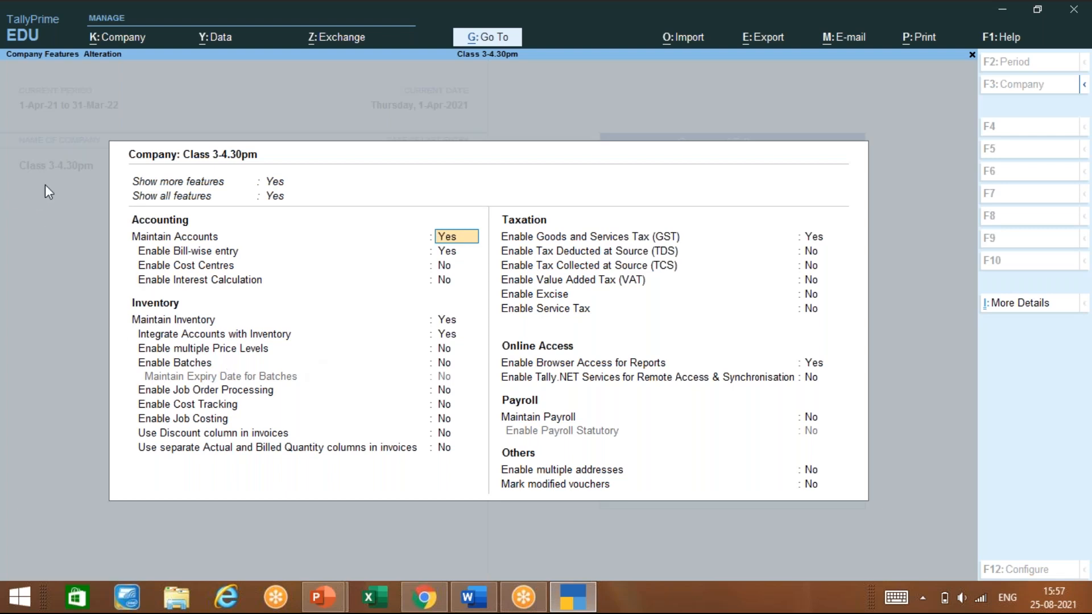
# Leave Company Features and open the List of Masters with Group selected
pyautogui.press('Escape')
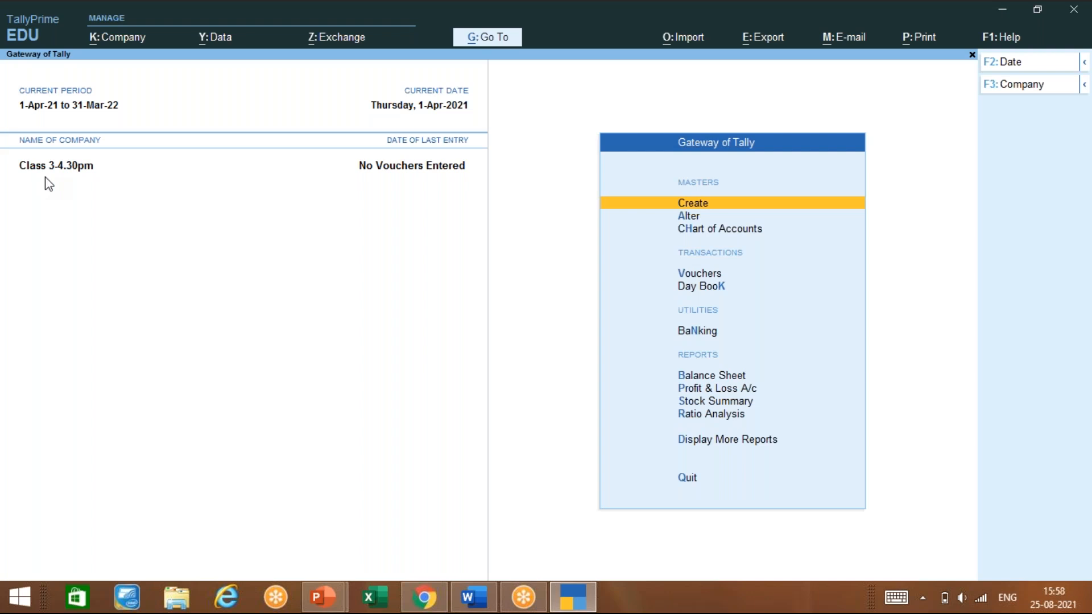
pyautogui.press('Return')
pyautogui.press('Down')
pyautogui.press('Up')
# Open Group Creation, review and accept its F12 configuration, then bring up PowerPoint
pyautogui.press('Return')
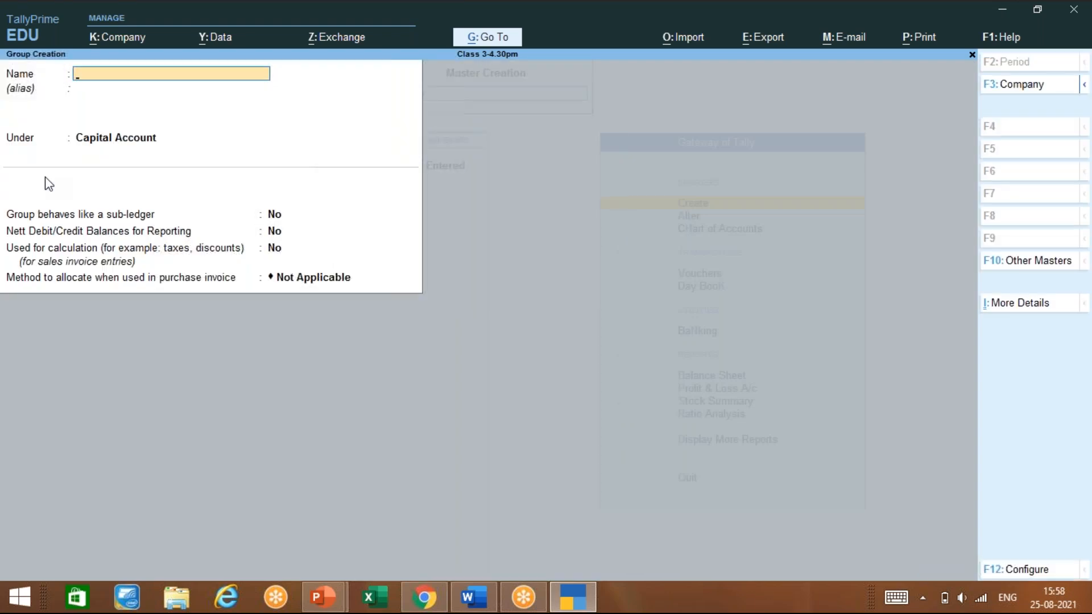
pyautogui.press('F12')
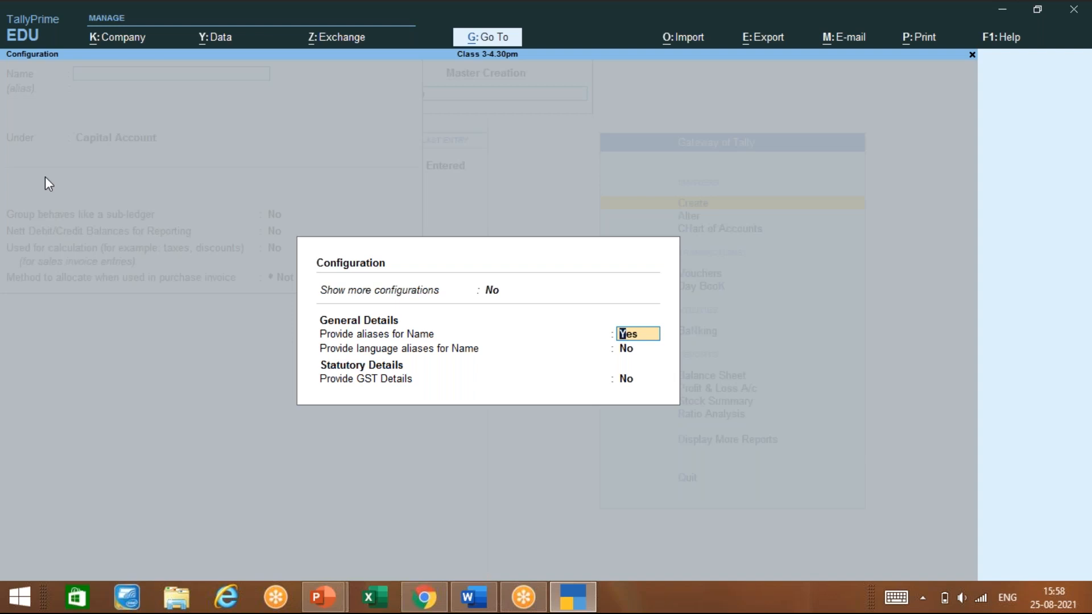
pyautogui.hotkey('ctrl', 'a')
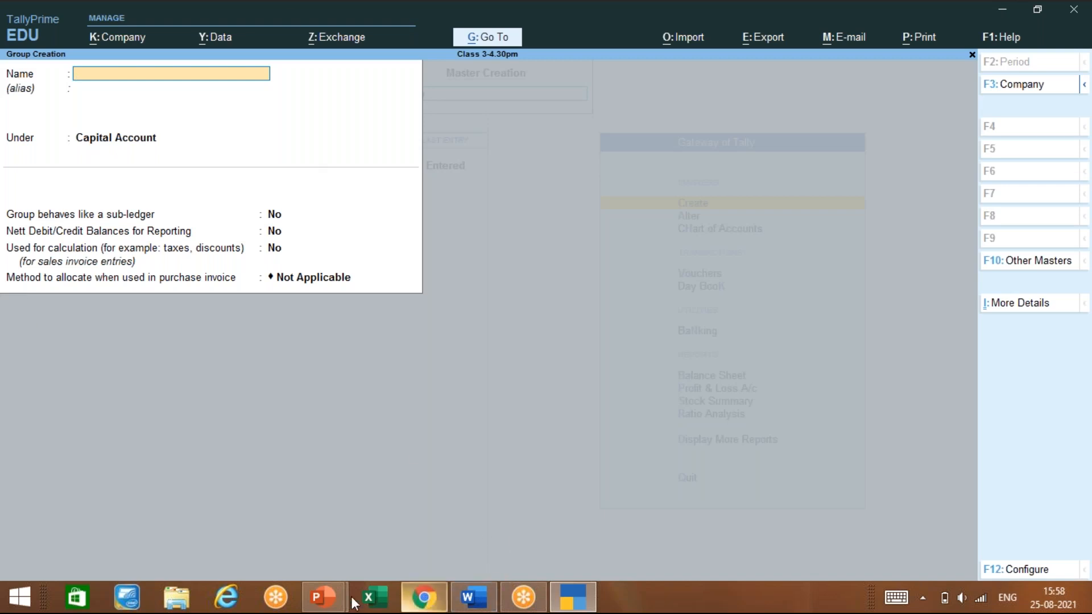
pyautogui.click(322, 596)
# Bring the Tally notes deck forward and scroll back to slide 74, the Accounts Info menu
pyautogui.click(391, 520)
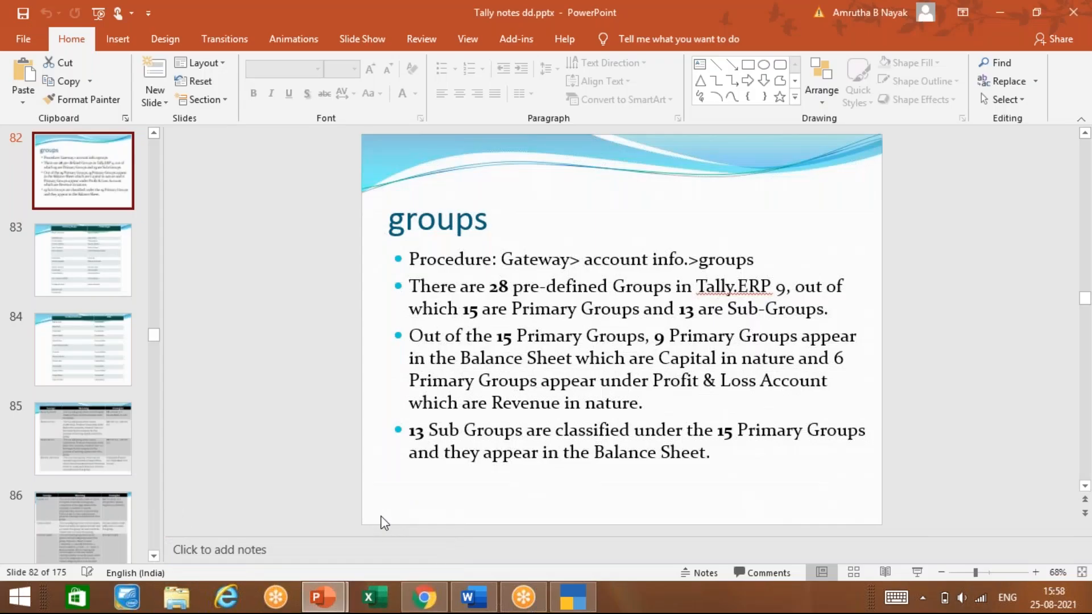
pyautogui.scroll(2, 380, 519)
pyautogui.scroll(5, 381, 519)
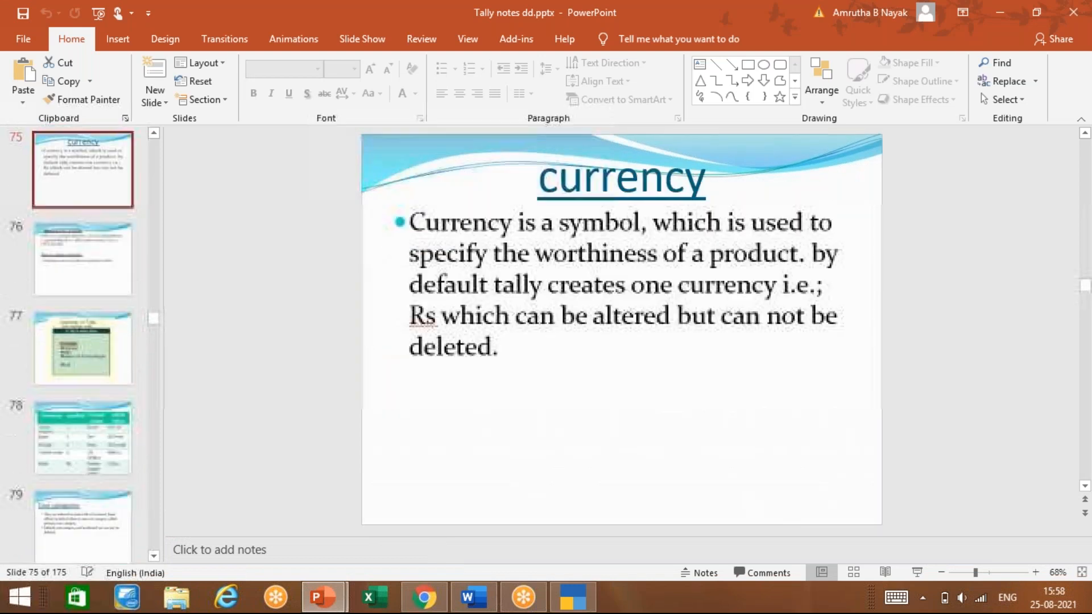
pyautogui.scroll(4, 380, 519)
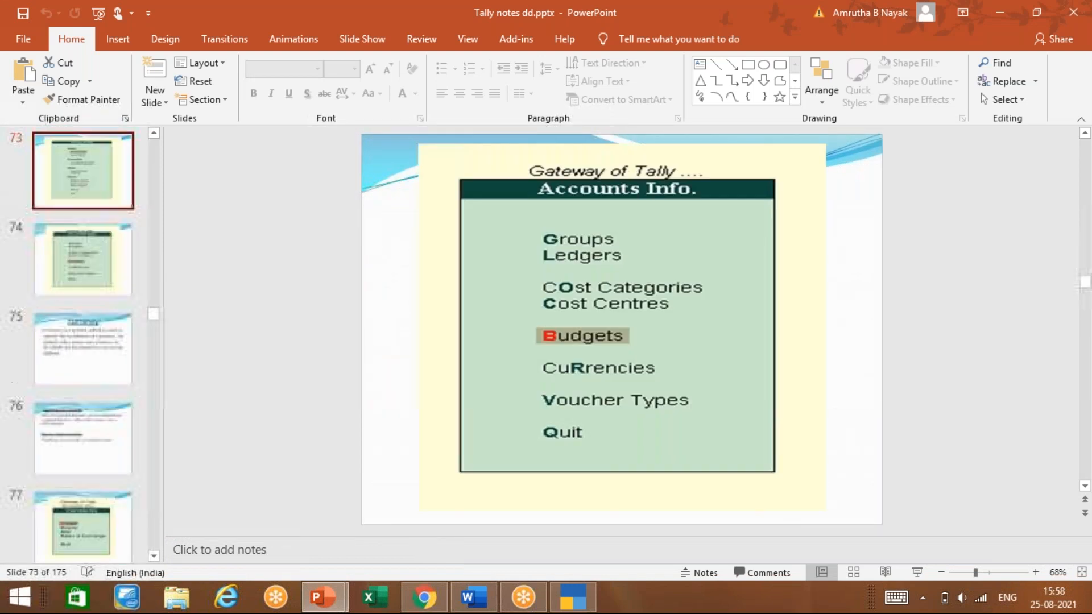
pyautogui.scroll(3, 380, 519)
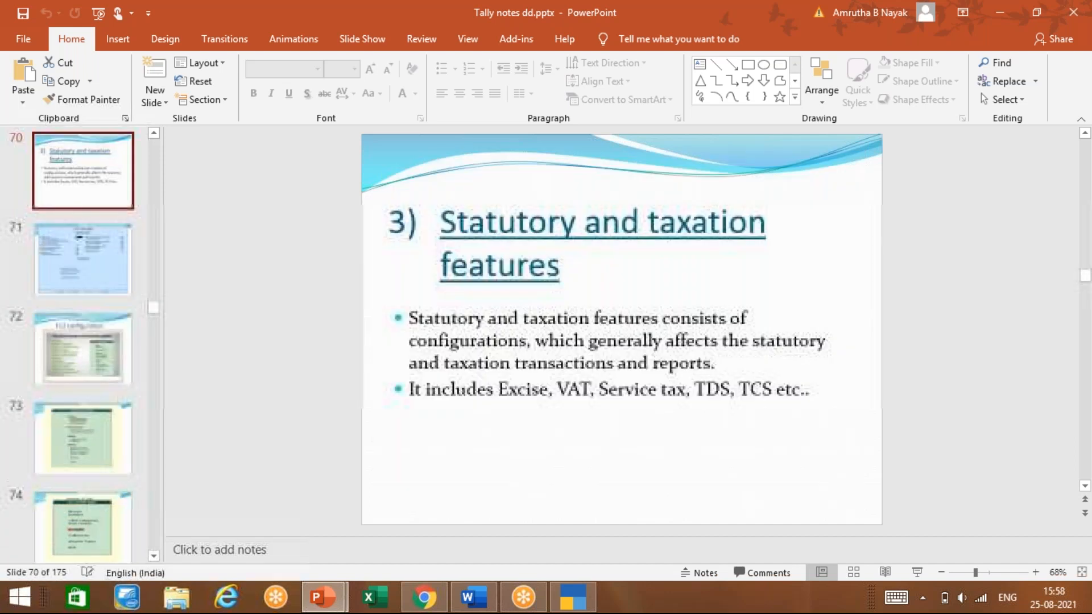
pyautogui.scroll(2, 380, 519)
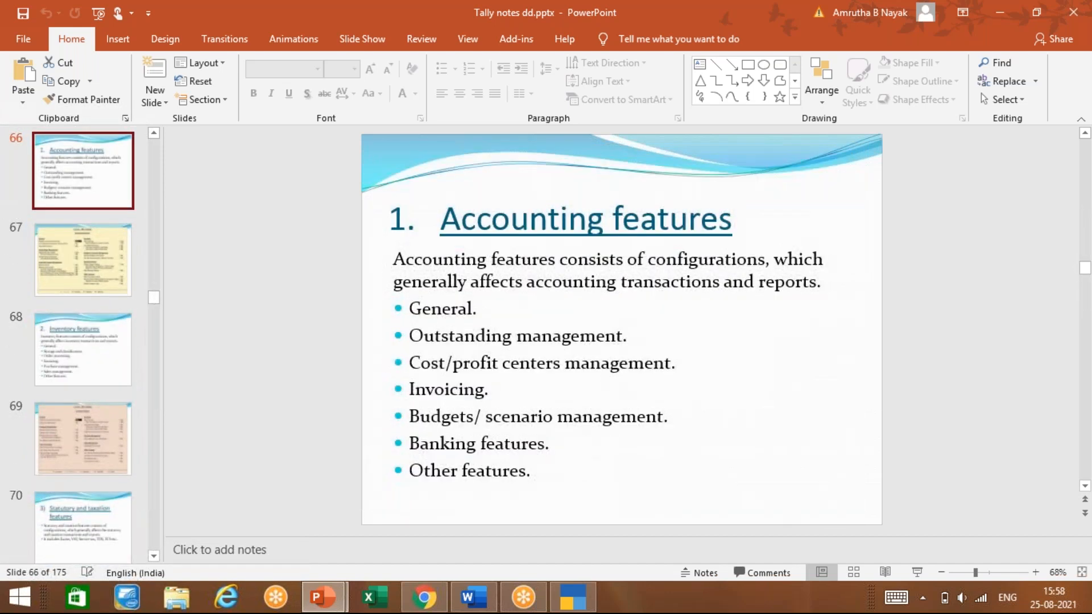
pyautogui.scroll(-5, 622, 330)
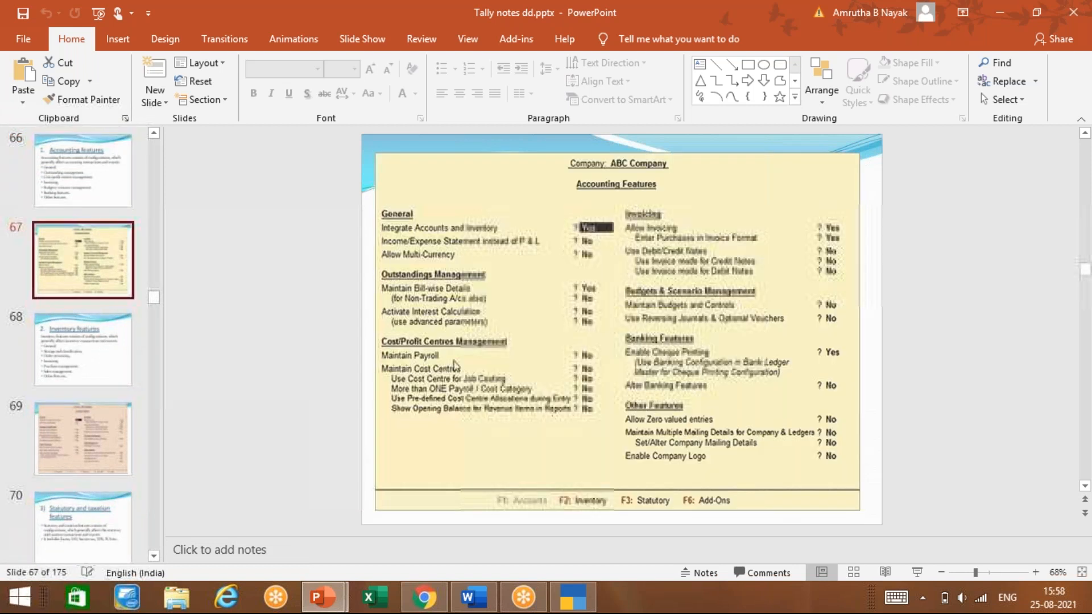
pyautogui.scroll(-4, 622, 330)
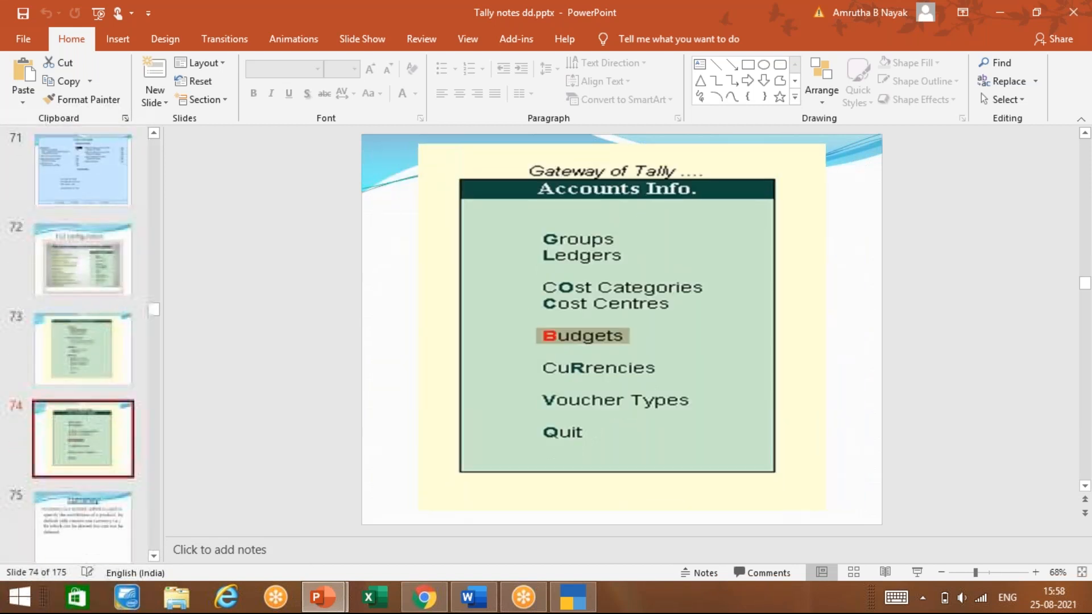
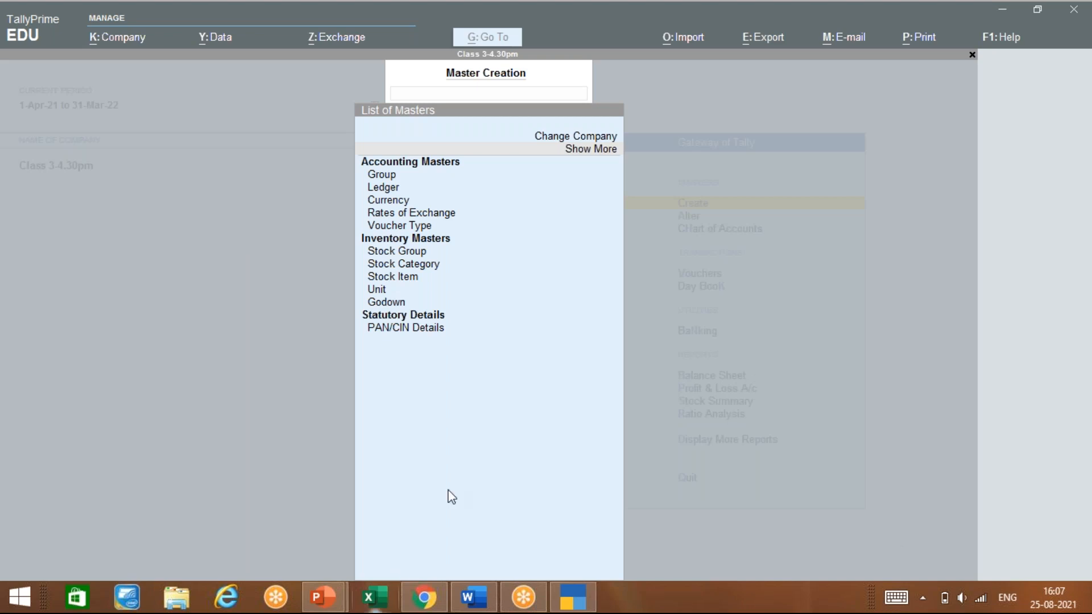
# Close the masters list and return to the Gateway of Tally for Class 3-4.30pm
pyautogui.click(441, 464)
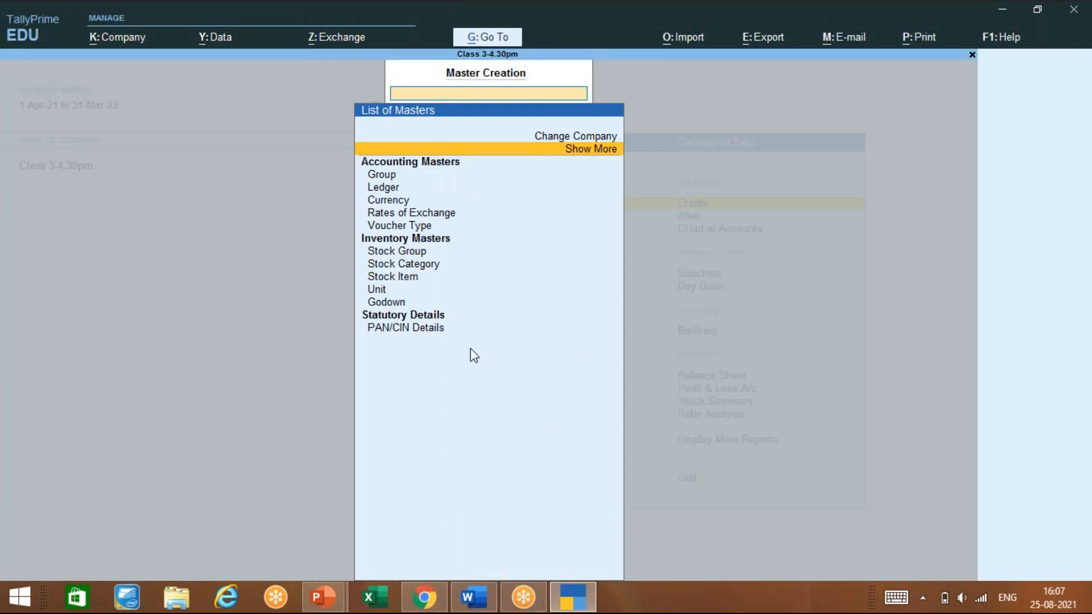
pyautogui.press('Escape')
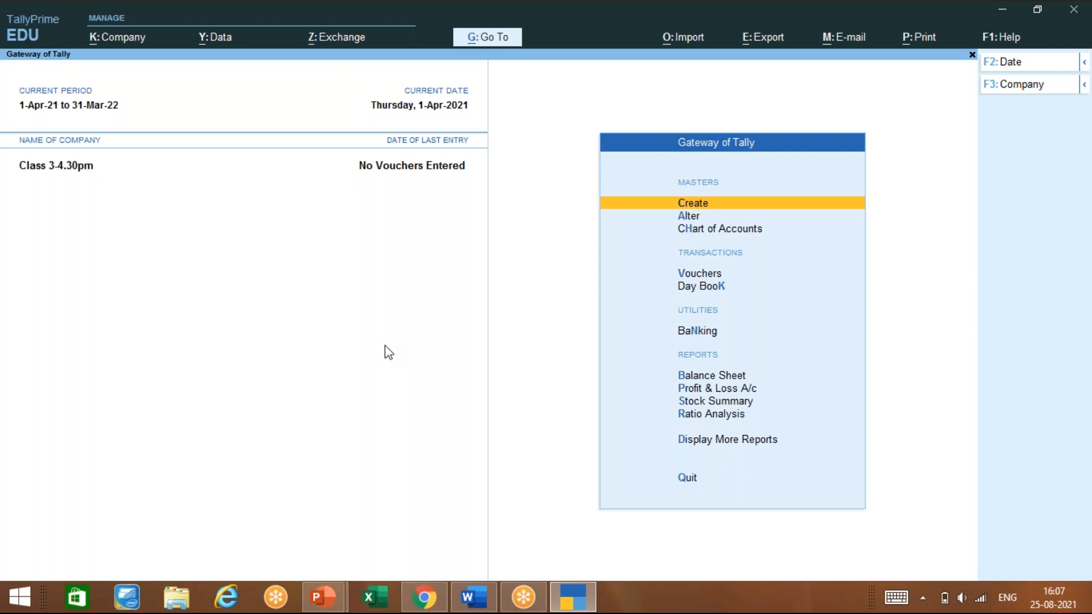
# Set Enable Cost Centres to Yes in company features (F11) and save with Ctrl+A
pyautogui.press('F11')
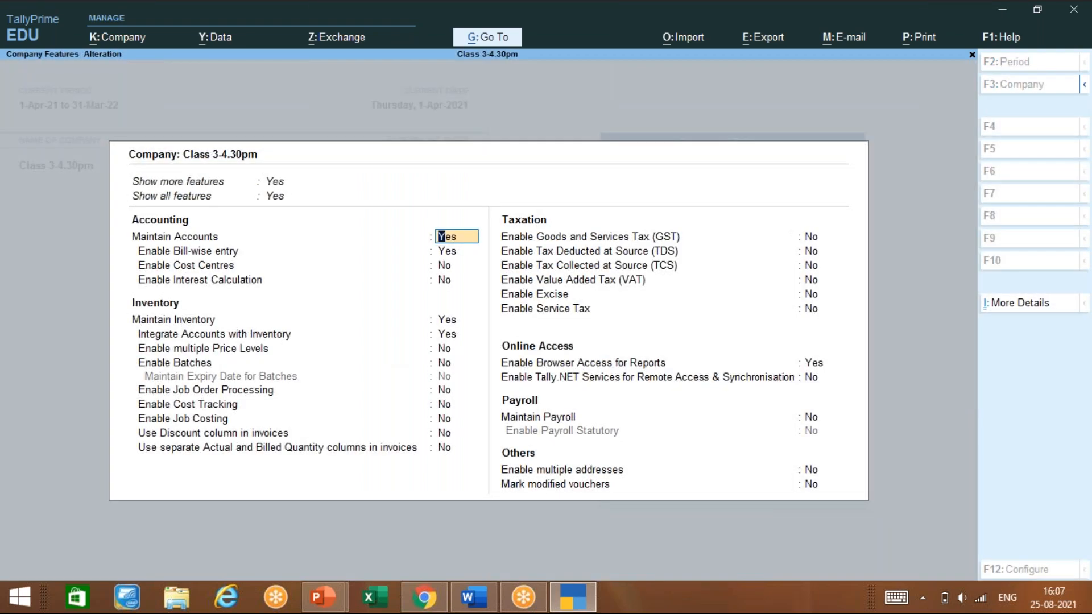
pyautogui.press('Return')
pyautogui.press('Return')
pyautogui.write('ye')
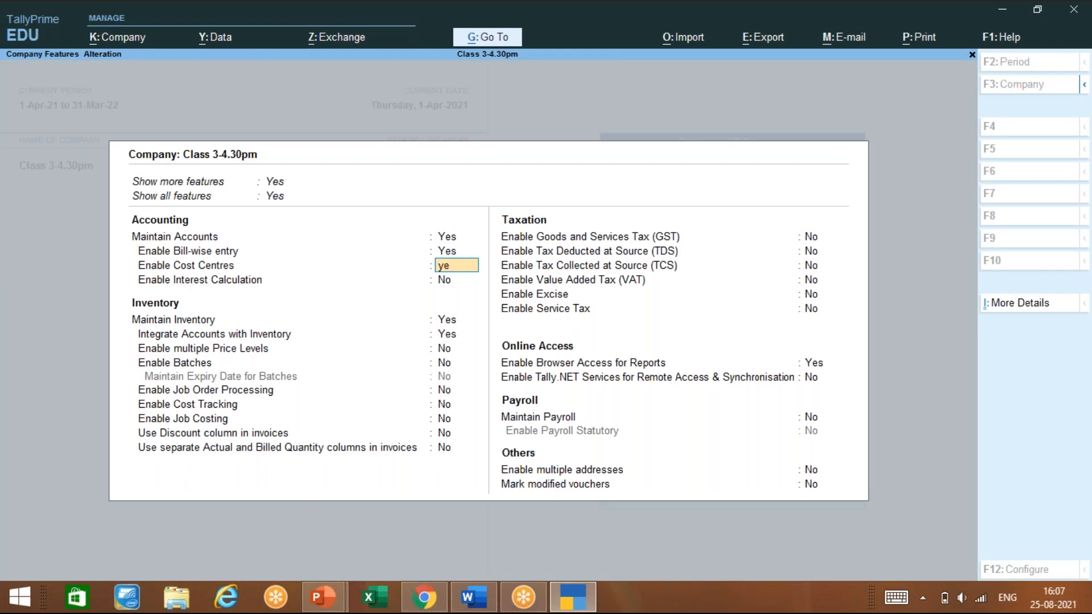
pyautogui.press('Return')
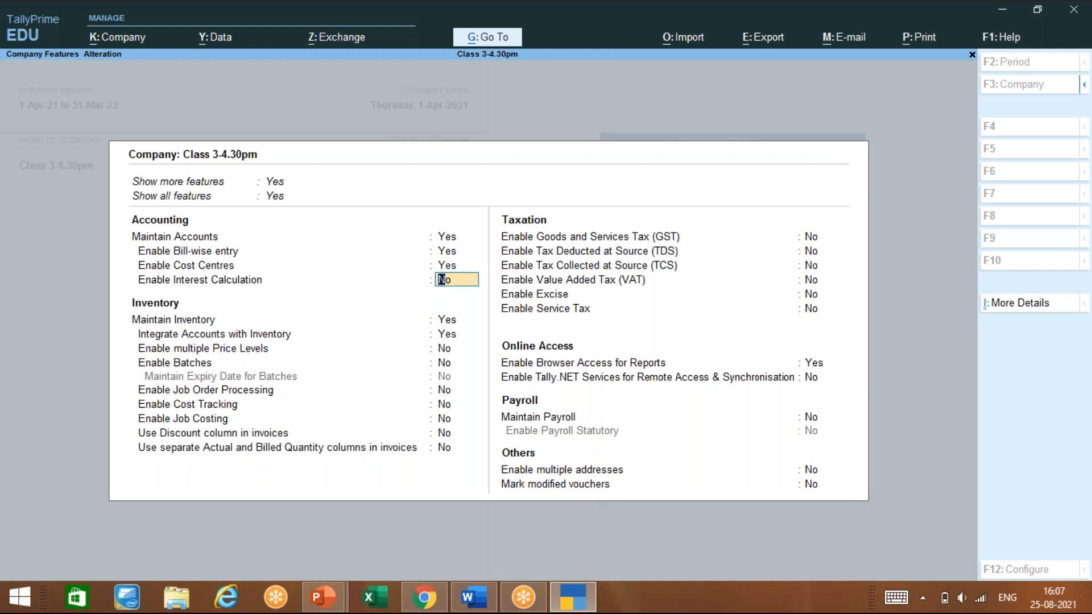
pyautogui.press('ctrl')
pyautogui.press('ctrl')
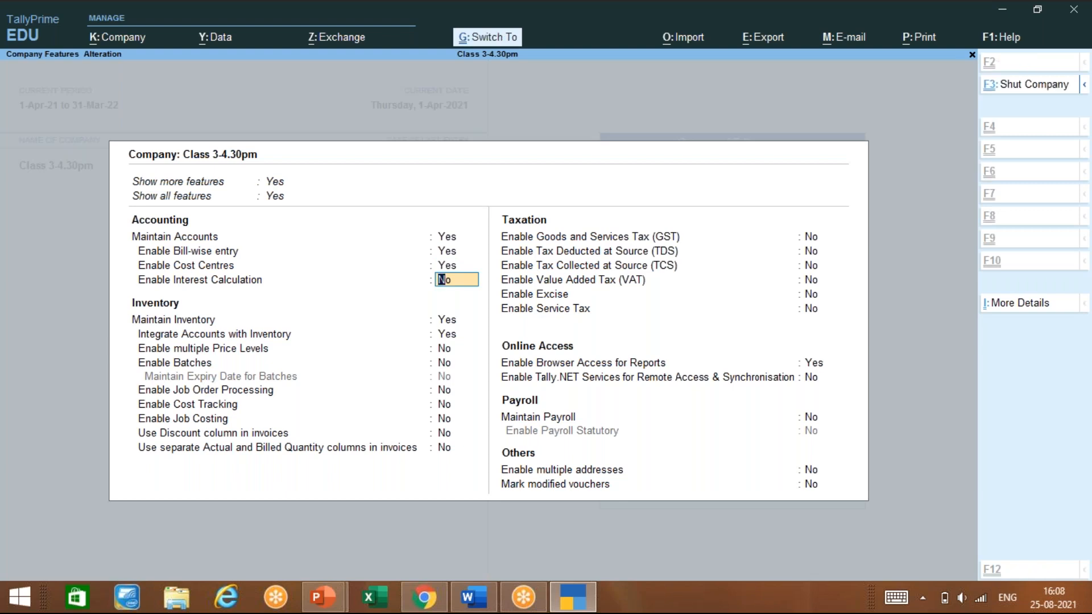
pyautogui.hotkey('ctrl', 'a')
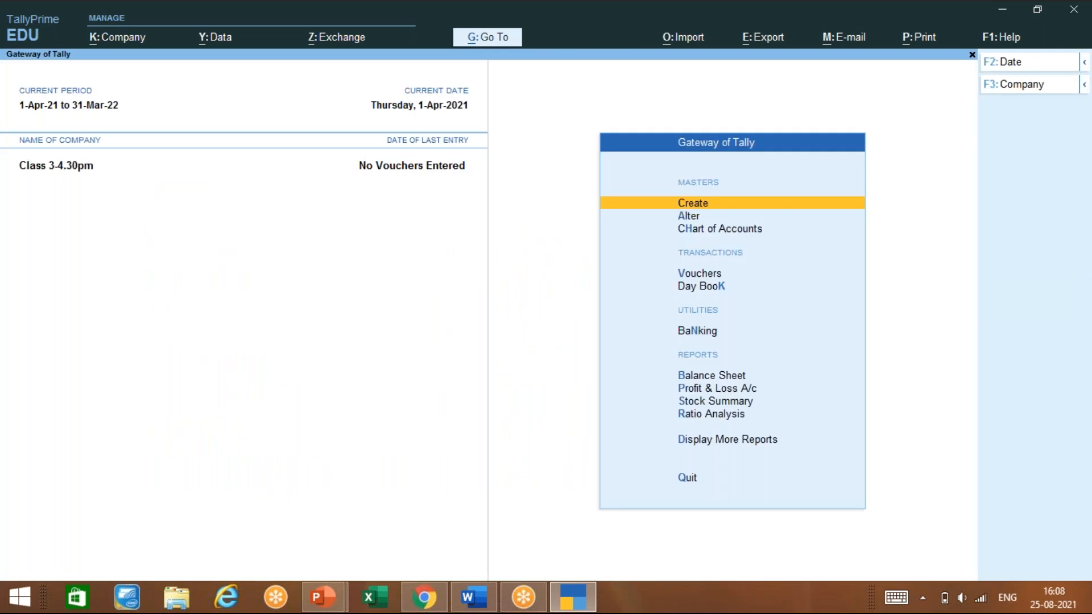
# Choose Cost Category from the expanded Create masters list via Show More
pyautogui.press('Return')
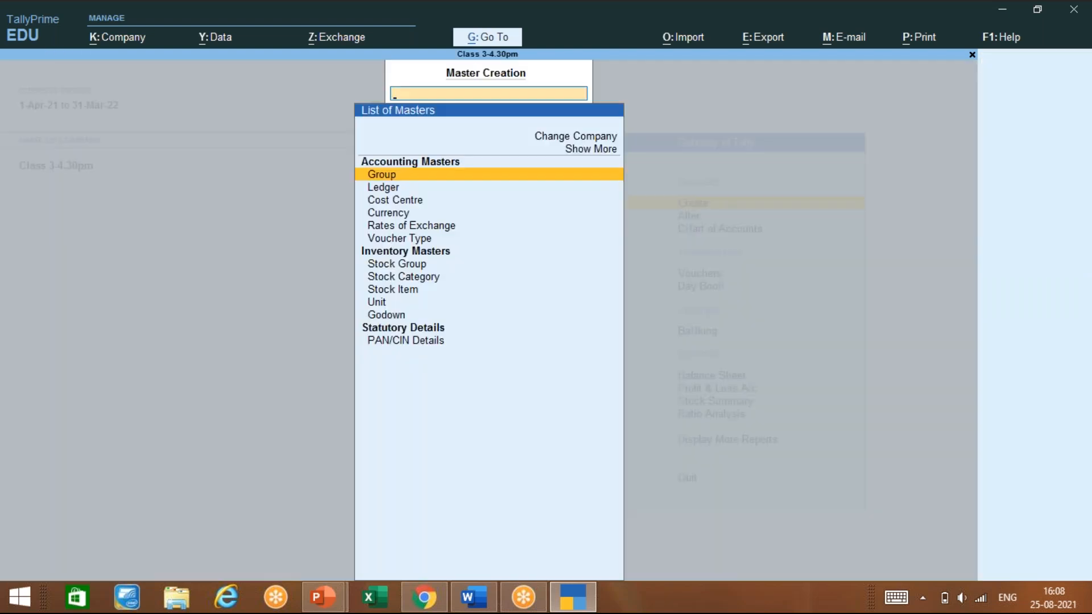
pyautogui.press('Down')
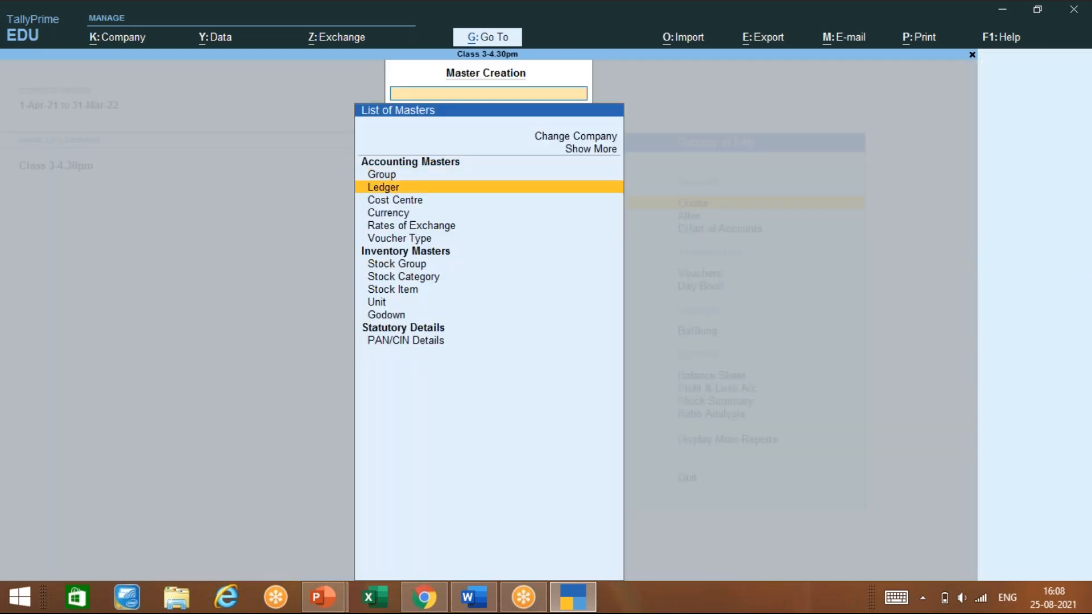
pyautogui.press('Down')
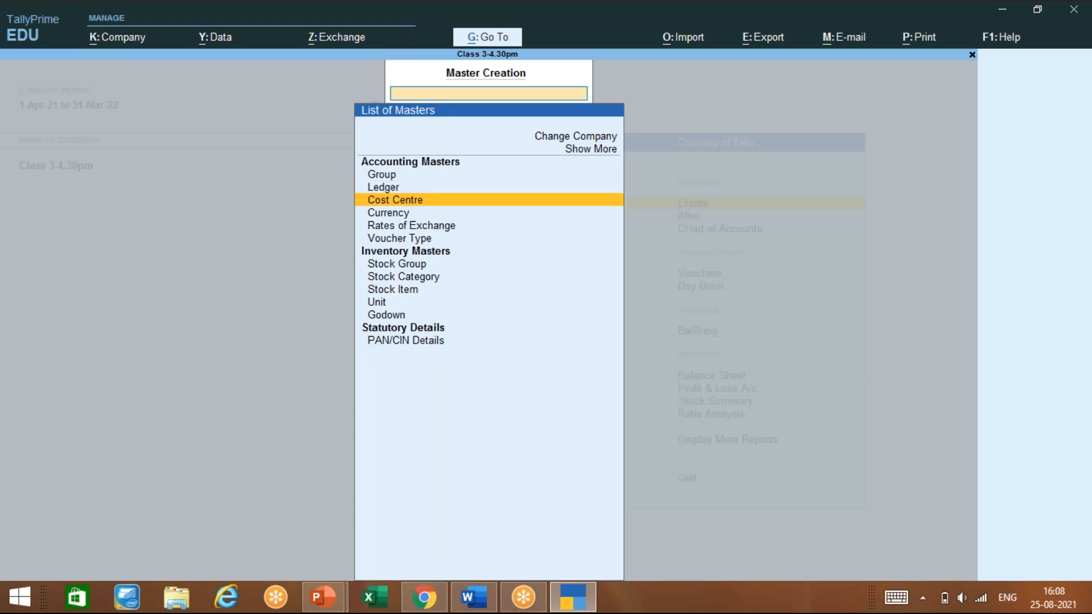
pyautogui.click(593, 150)
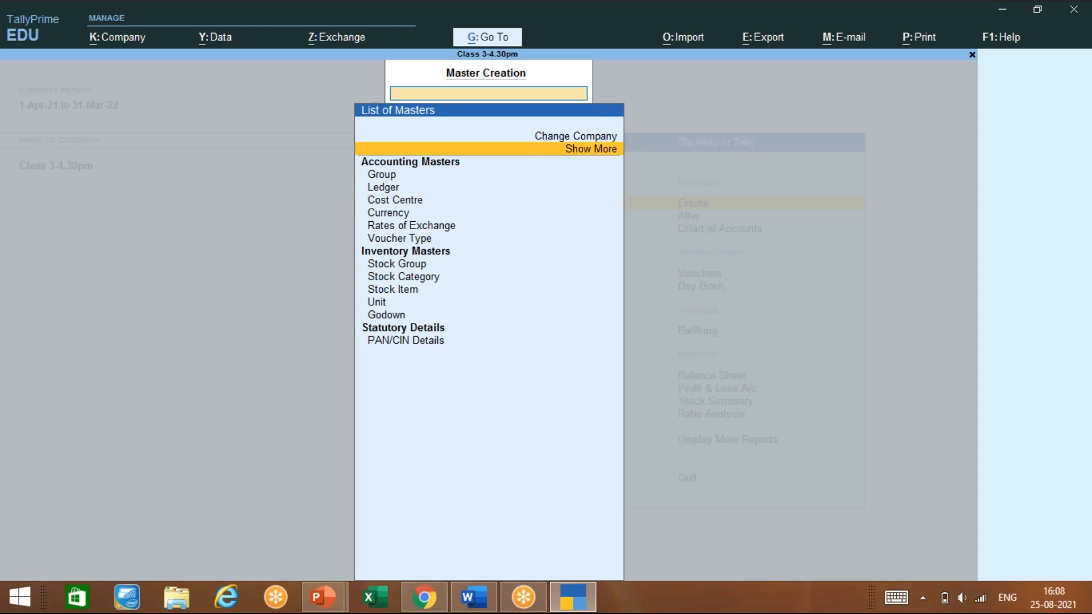
pyautogui.press('Return')
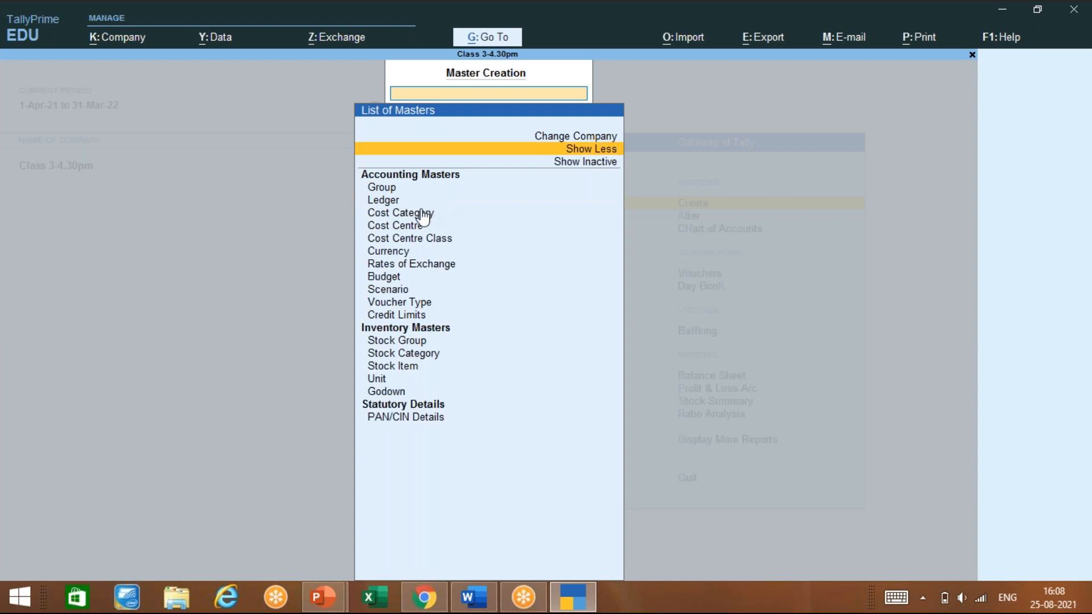
pyautogui.click(425, 214)
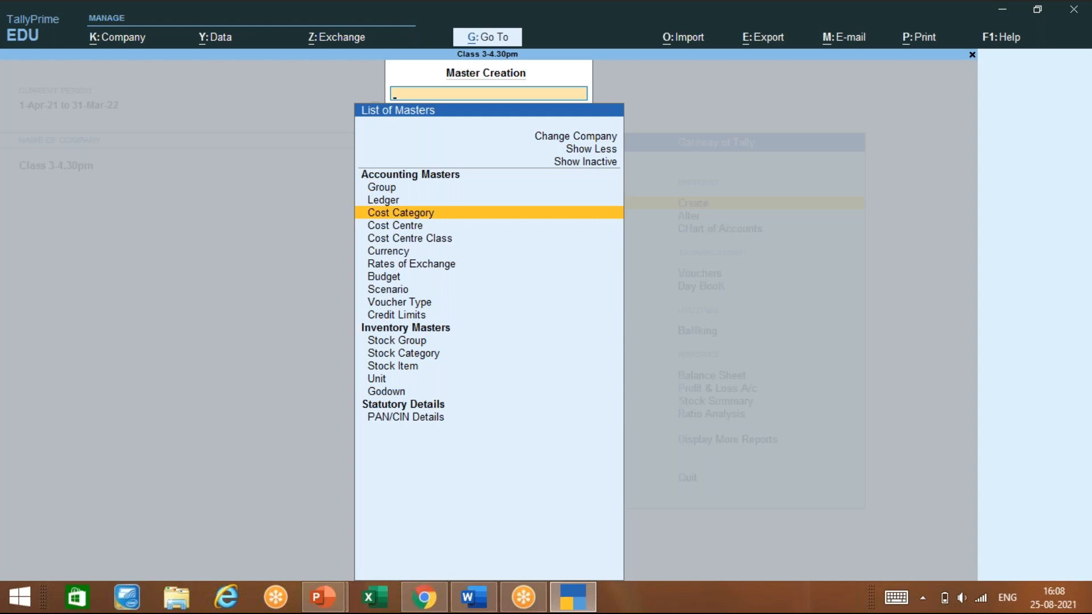
pyautogui.press('Return')
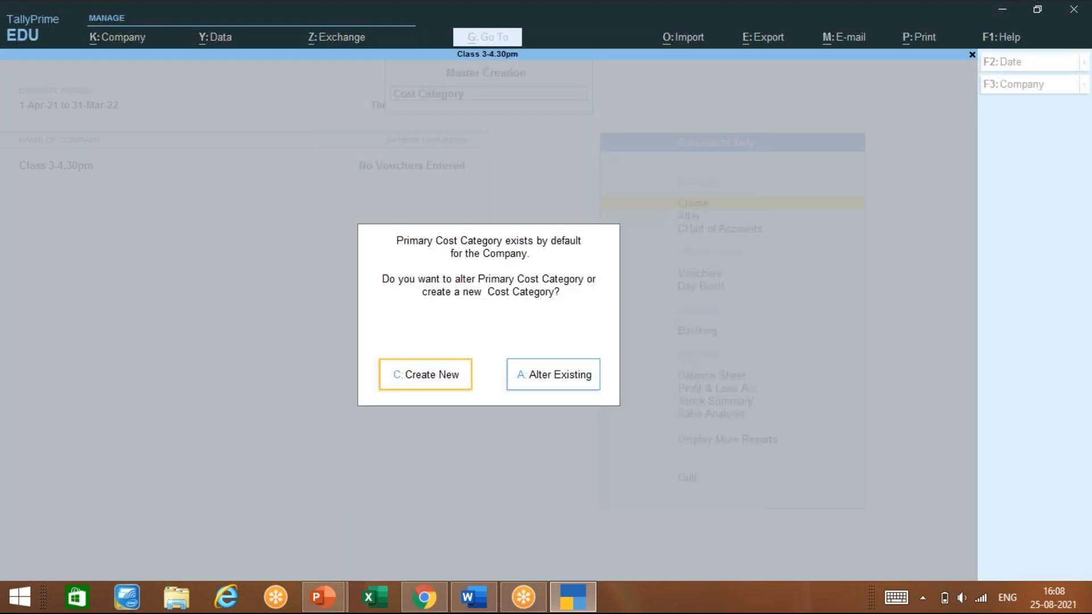
# Create cost category Karn, allocating revenue items only
pyautogui.press('Return')
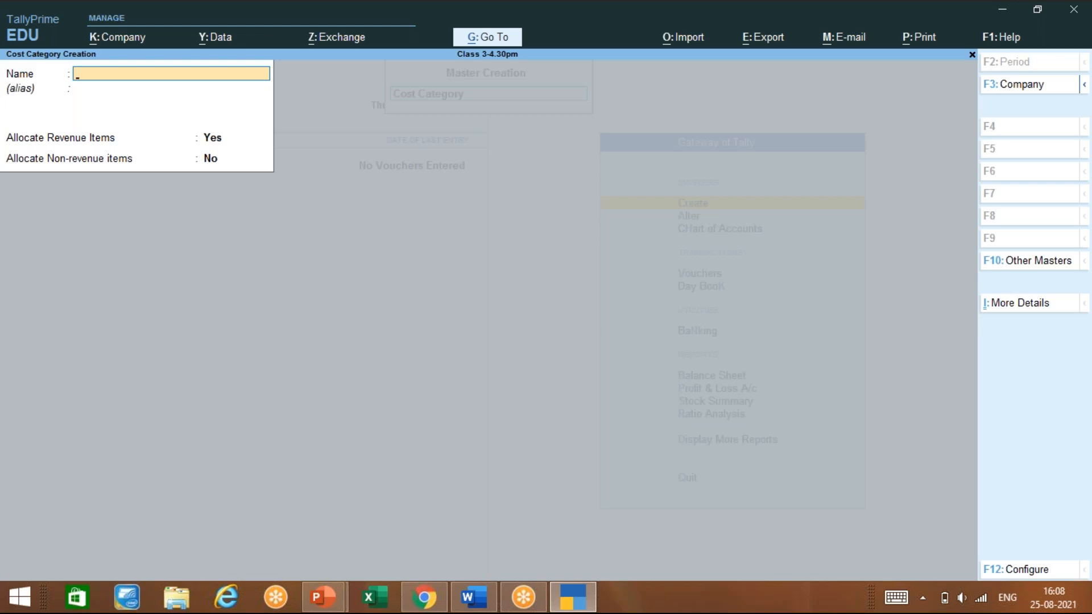
pyautogui.write('Karn')
pyautogui.press('Return')
pyautogui.press('Return')
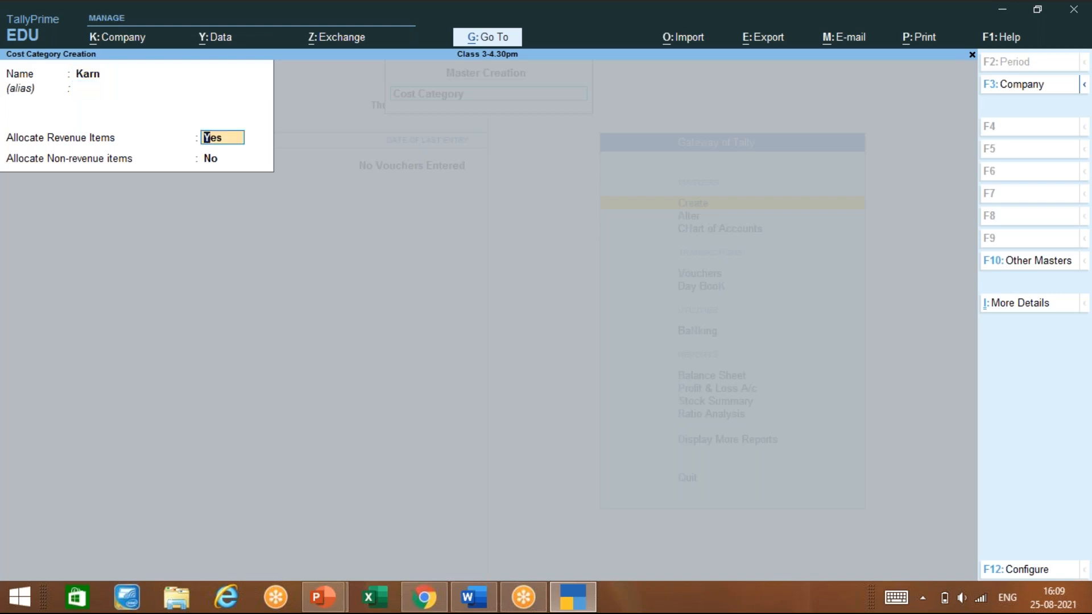
pyautogui.press('Return')
pyautogui.press('Return')
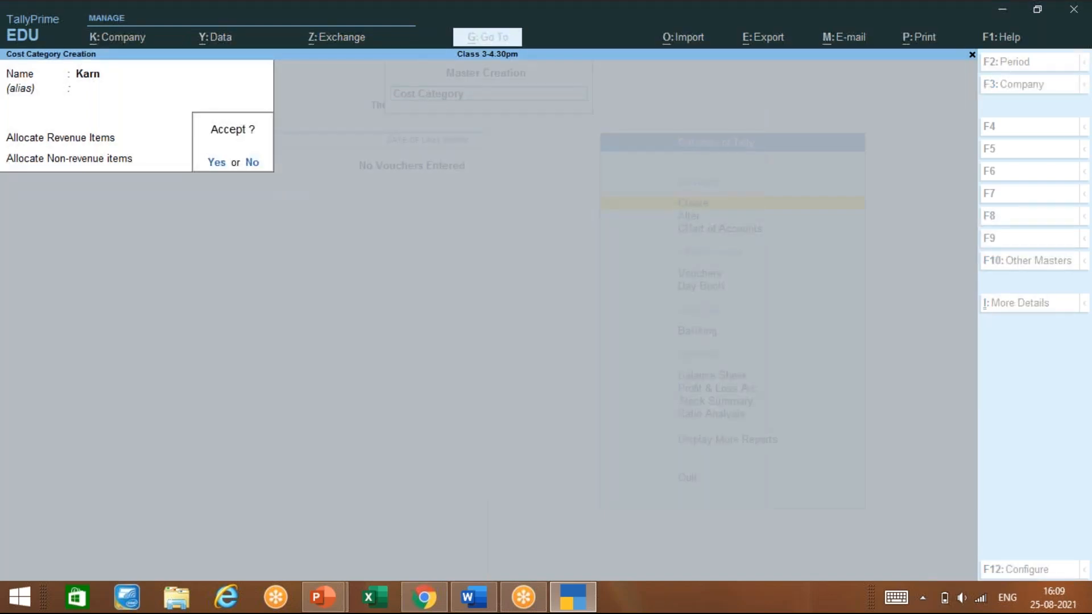
# Create cost category Maha, also revenue items only, then quit the category form
pyautogui.press('Return')
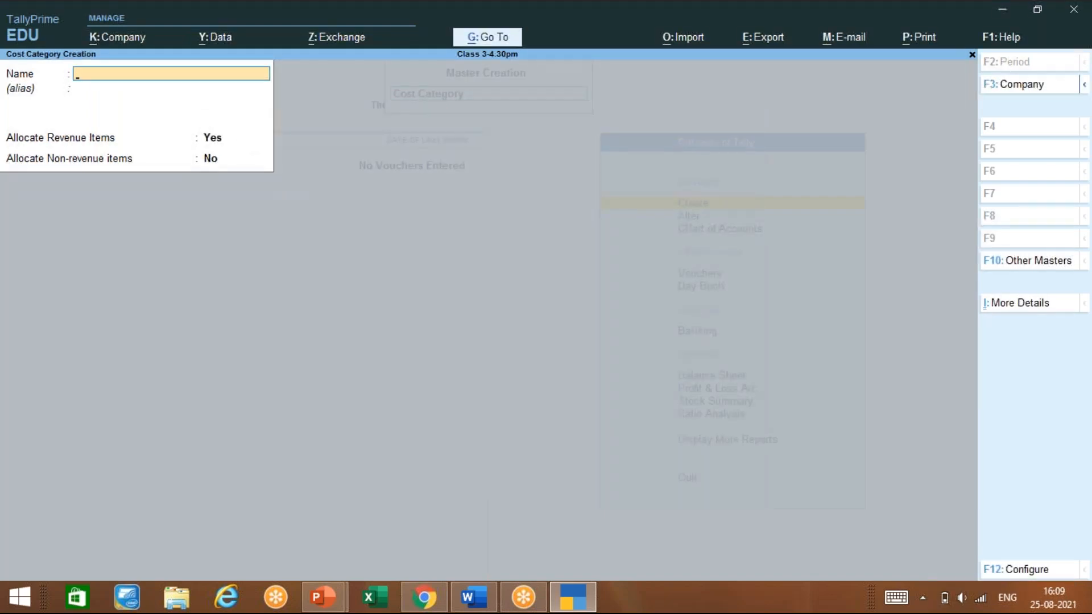
pyautogui.write('Maha')
pyautogui.press('Return')
pyautogui.press('Return')
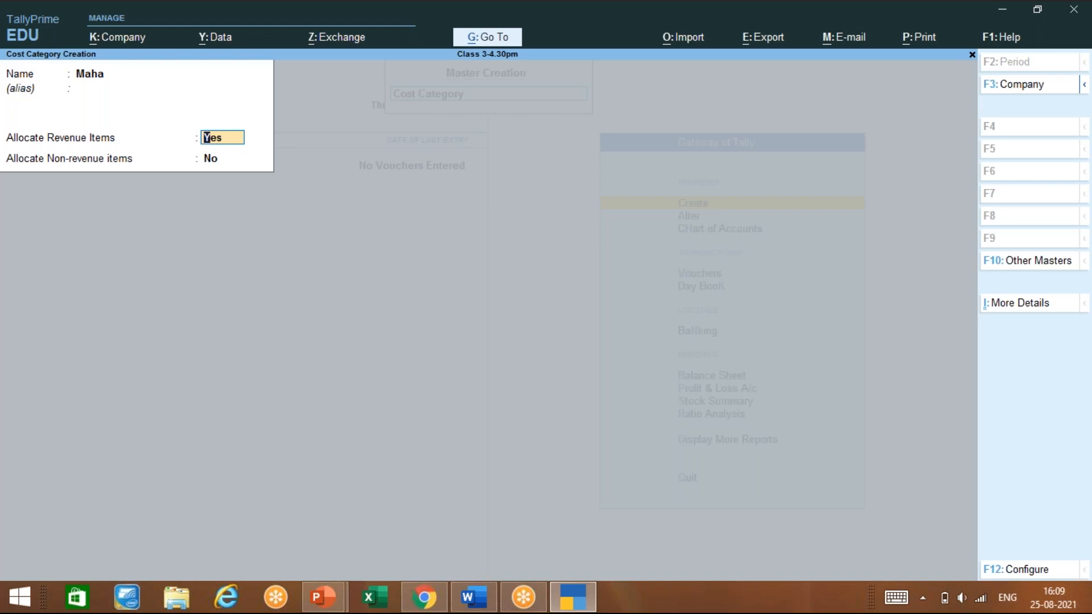
pyautogui.press('Return')
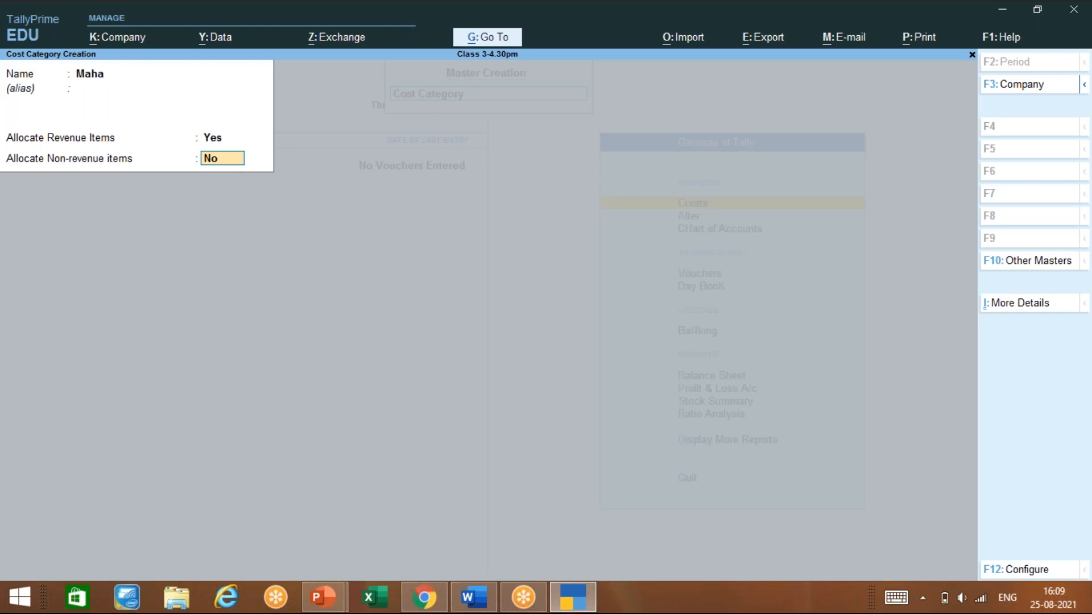
pyautogui.press('Return')
pyautogui.press('Return')
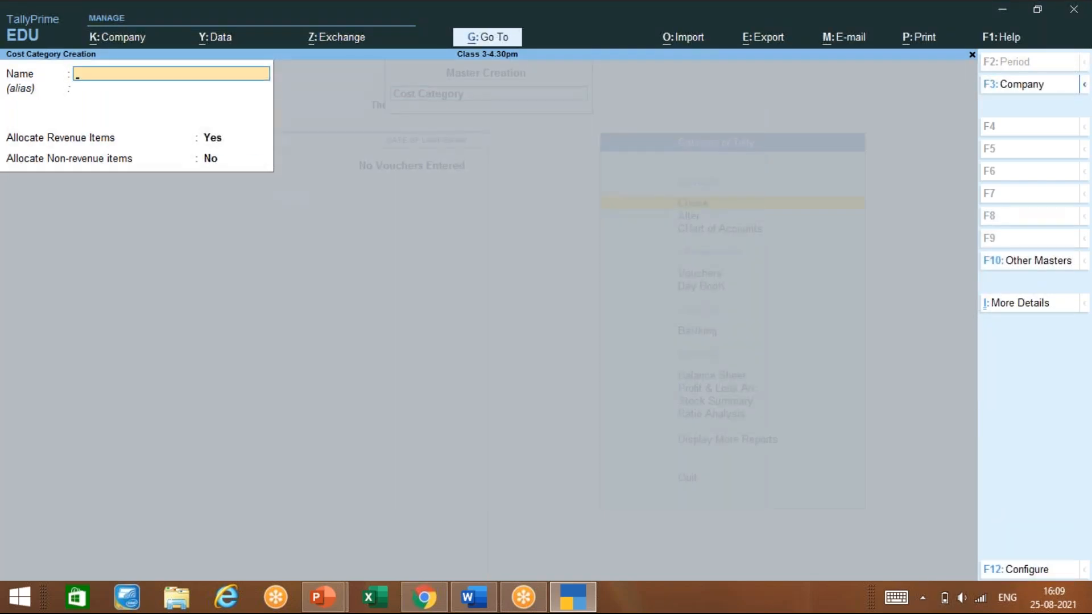
pyautogui.press('Escape')
pyautogui.press('Return')
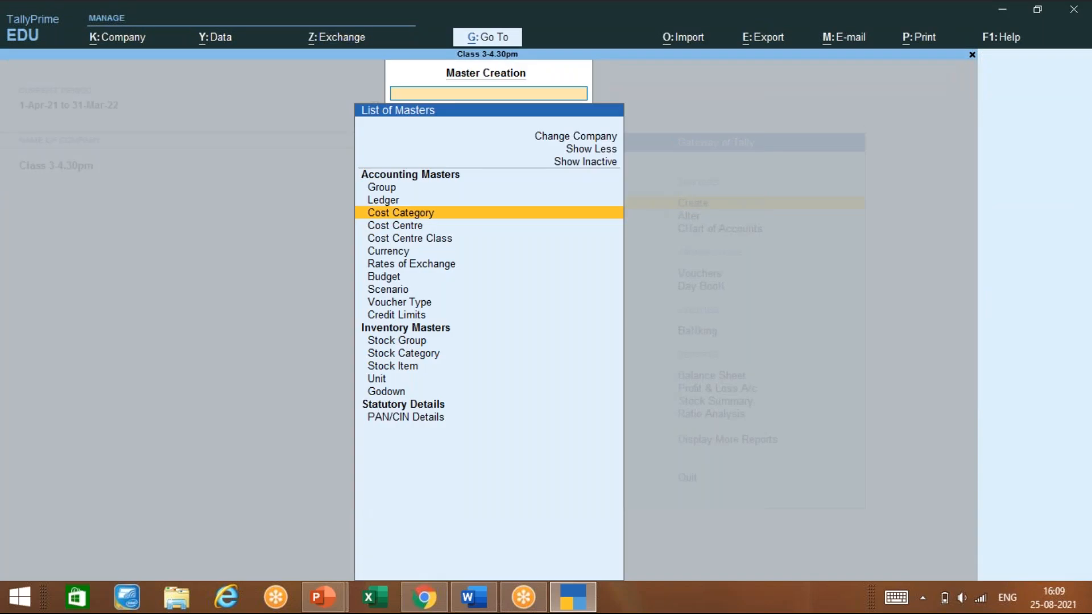
# Start a new cost centre named Bangal in category Karn
pyautogui.press('Down')
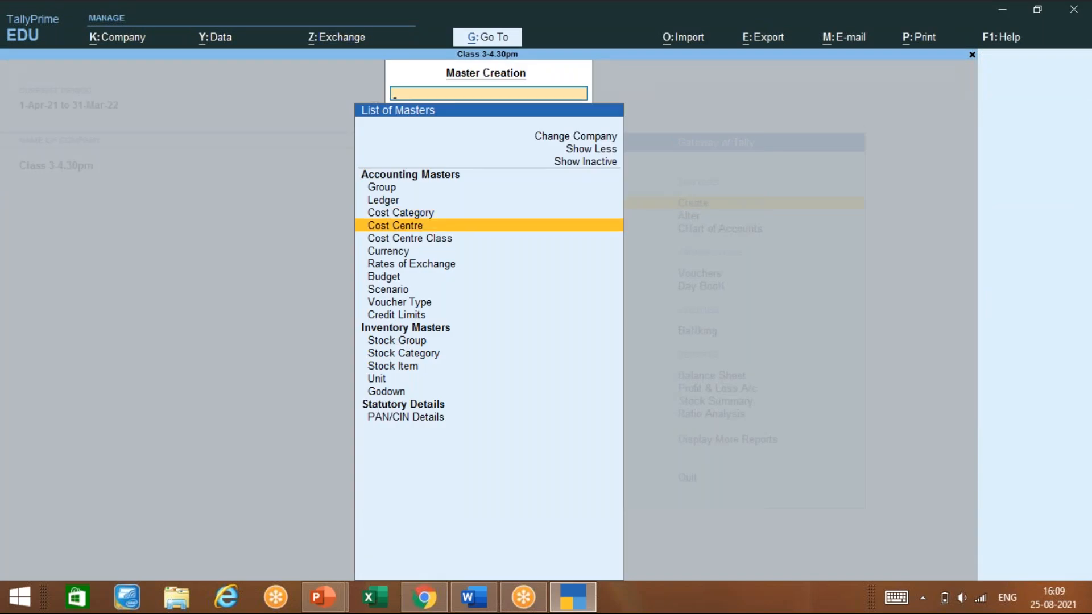
pyautogui.press('Return')
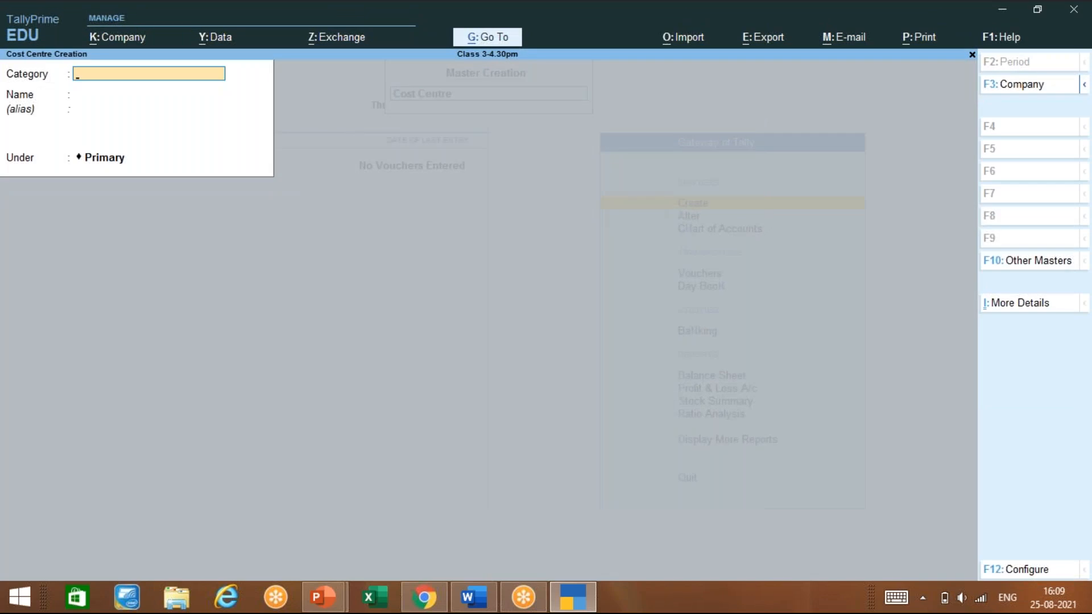
pyautogui.write('a')
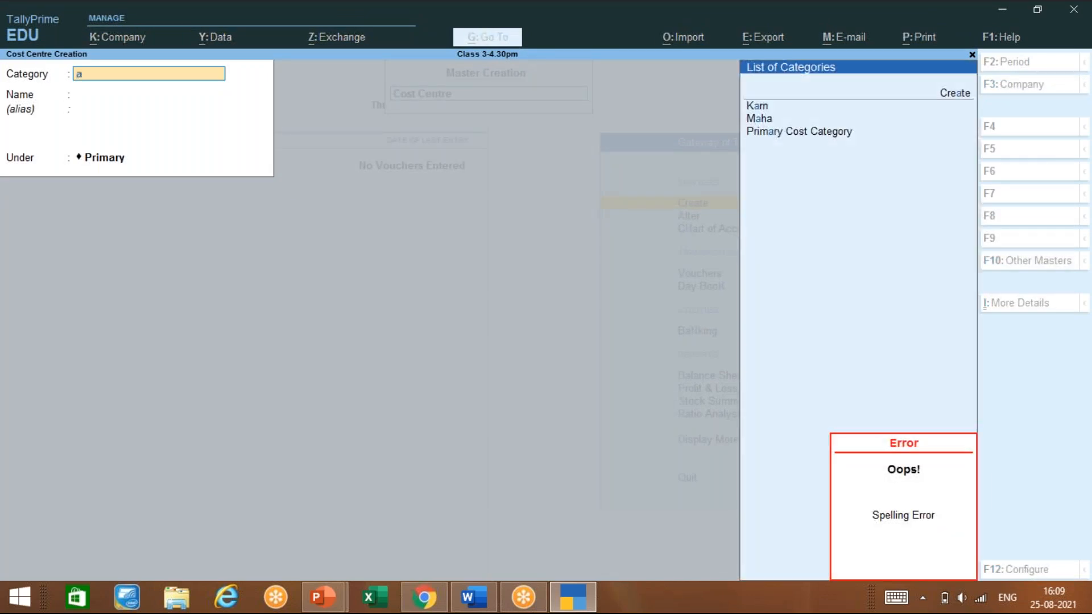
pyautogui.press('BackSpace')
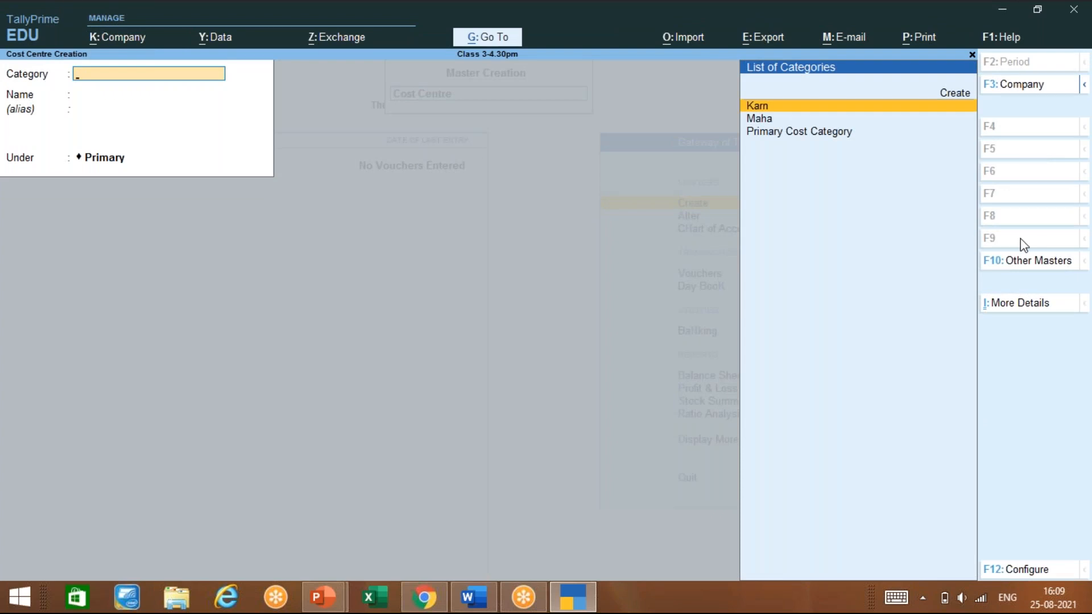
pyautogui.press('Return')
pyautogui.write('Bangalo')
pyautogui.press('BackSpace')
pyautogui.press('Return')
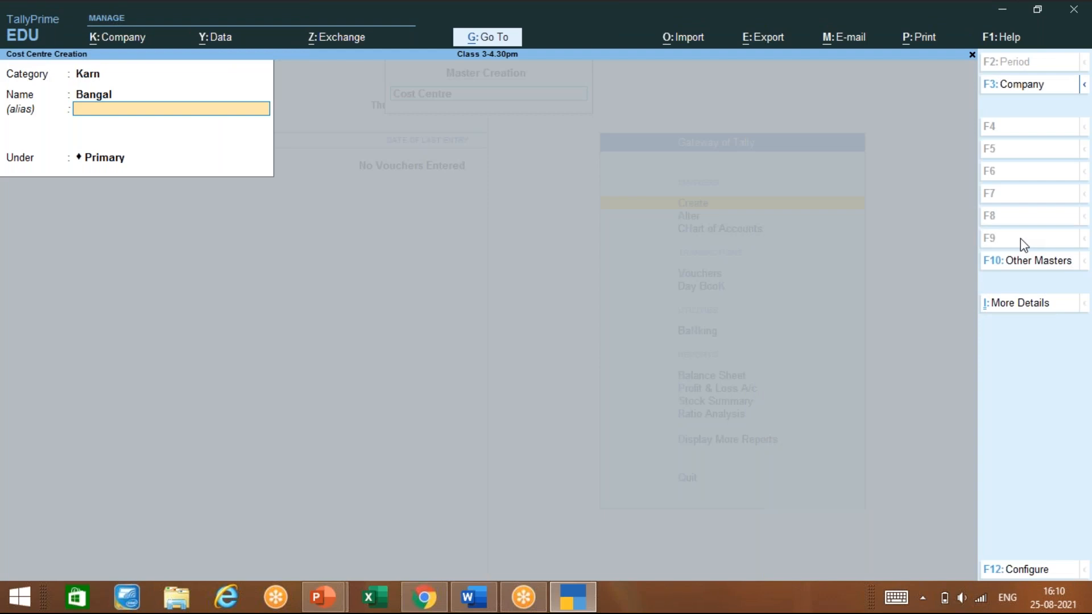
pyautogui.press('Return')
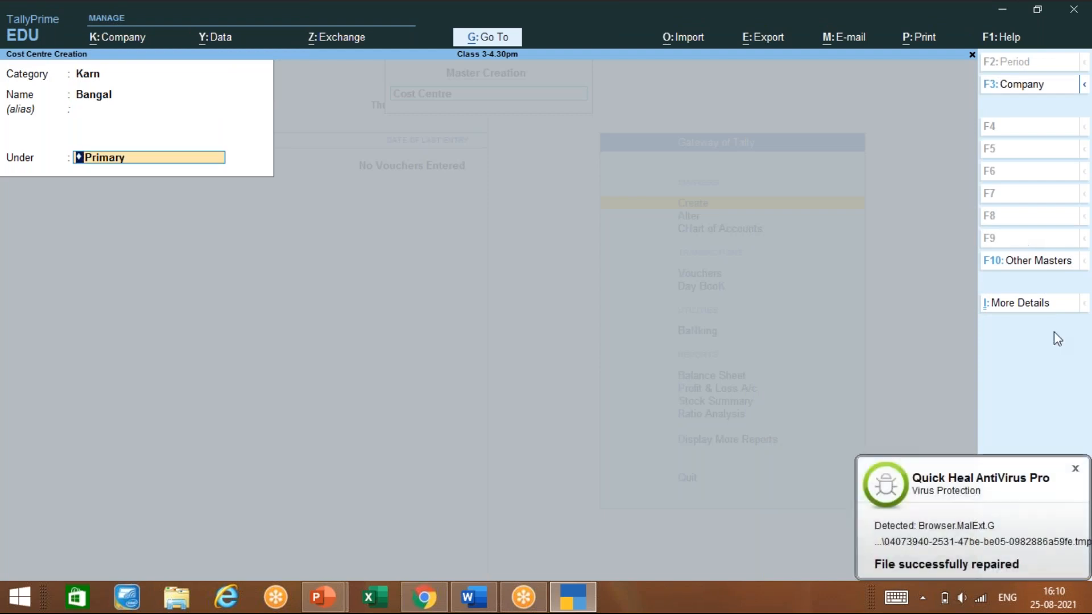
# Dismiss the antivirus notice, keep category Karn and parent Primary, and save Bangal
pyautogui.click(1075, 468)
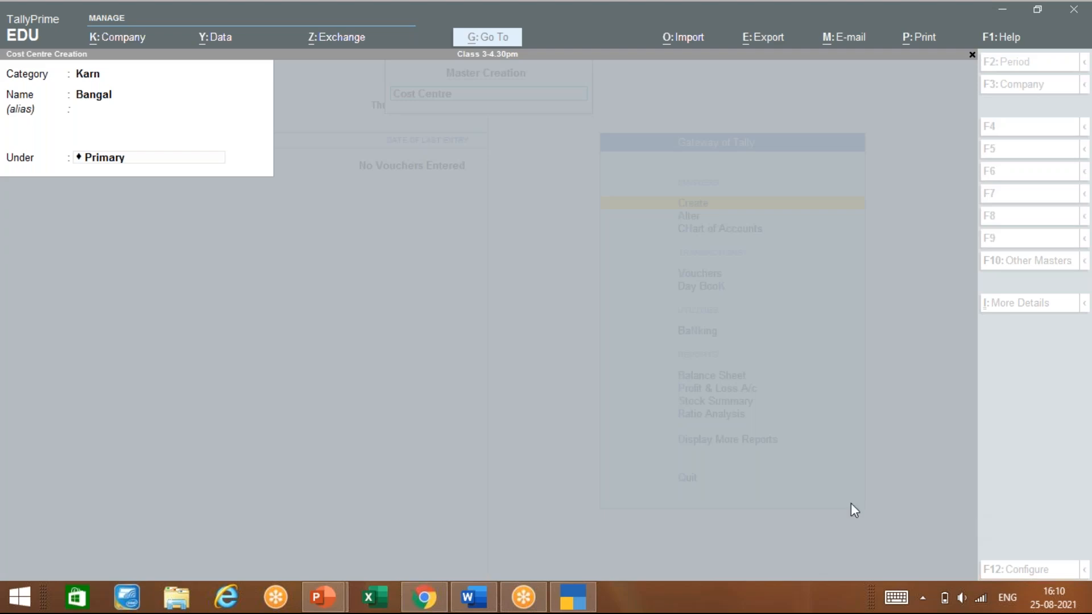
pyautogui.click(131, 76)
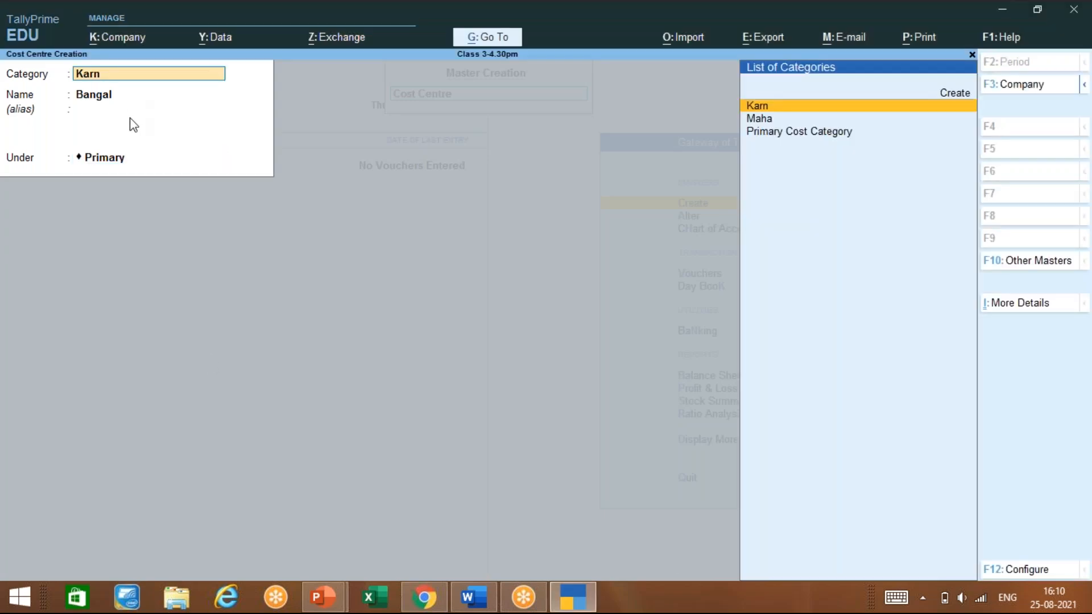
pyautogui.click(131, 105)
pyautogui.press('Return')
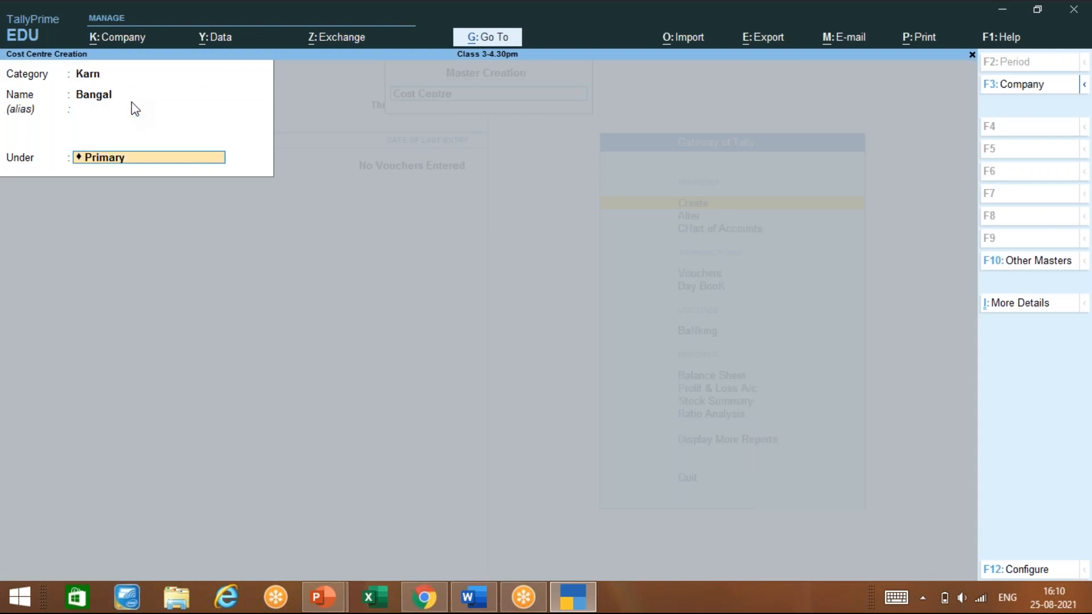
pyautogui.press('Return')
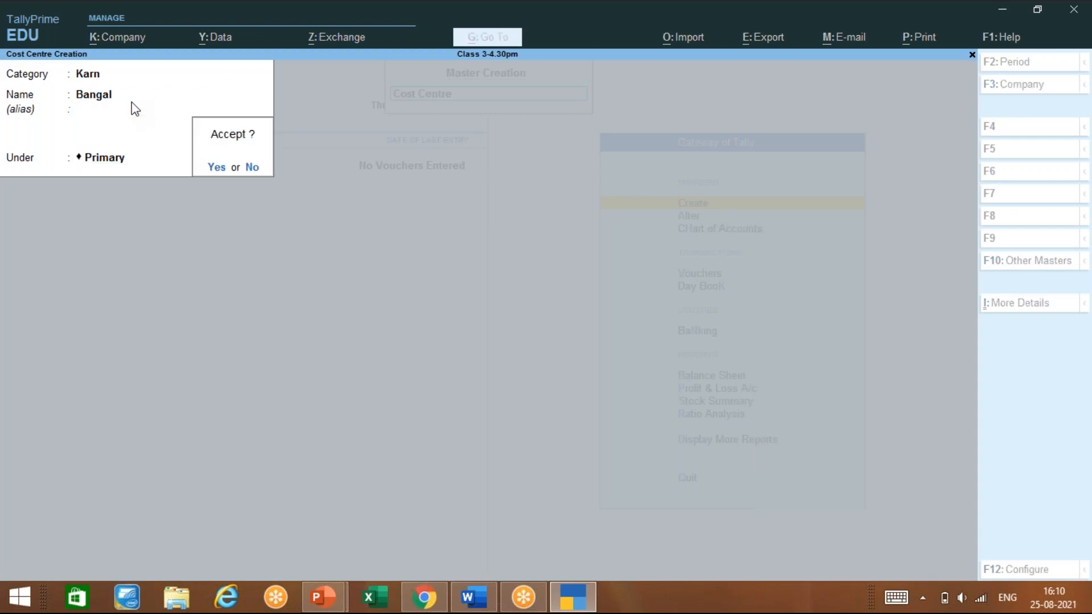
pyautogui.press('Return')
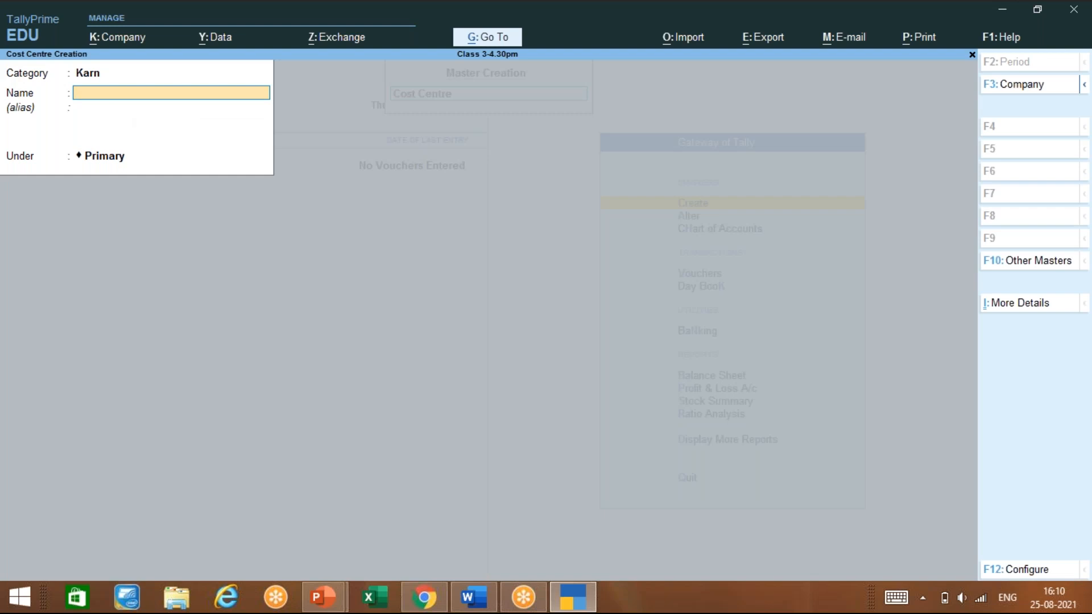
# Create cost centre Jayan with Bangal as its parent and save it
pyautogui.write('Jayan')
pyautogui.press('Return')
pyautogui.press('Return')
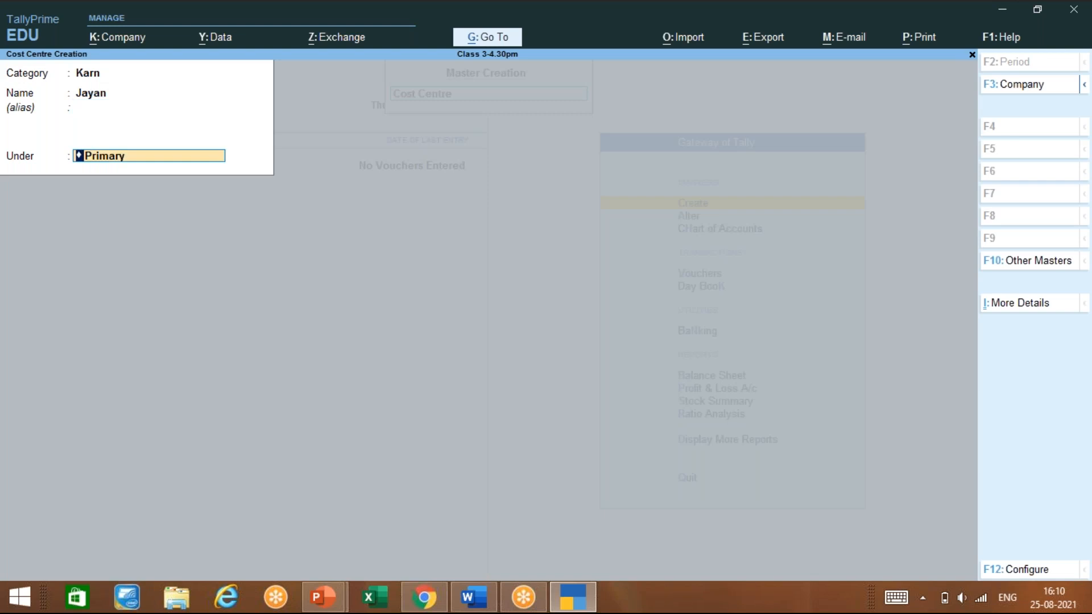
pyautogui.write('Ba')
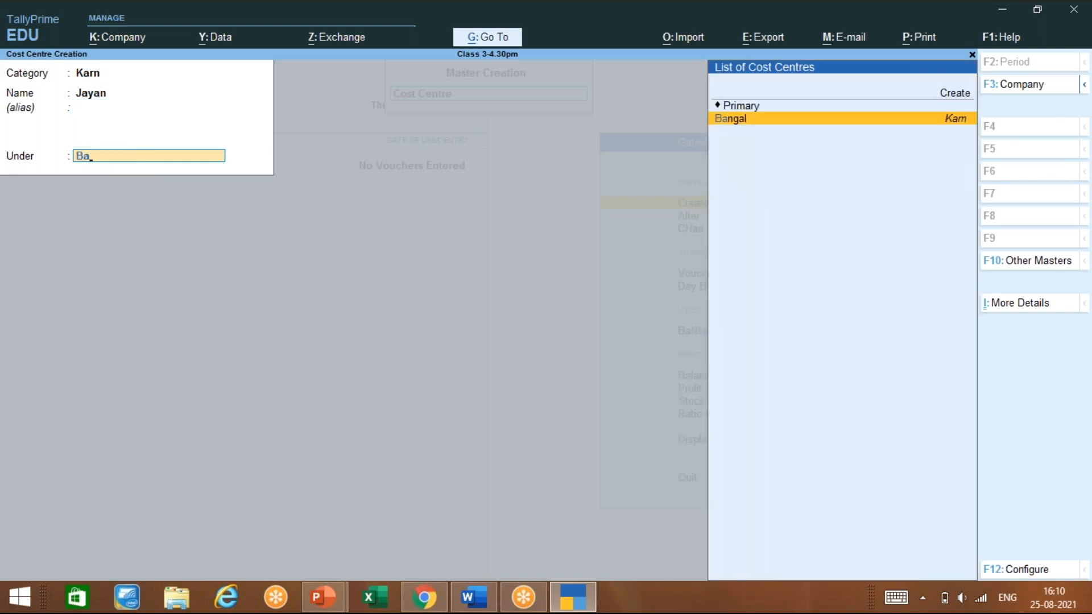
pyautogui.press('Return')
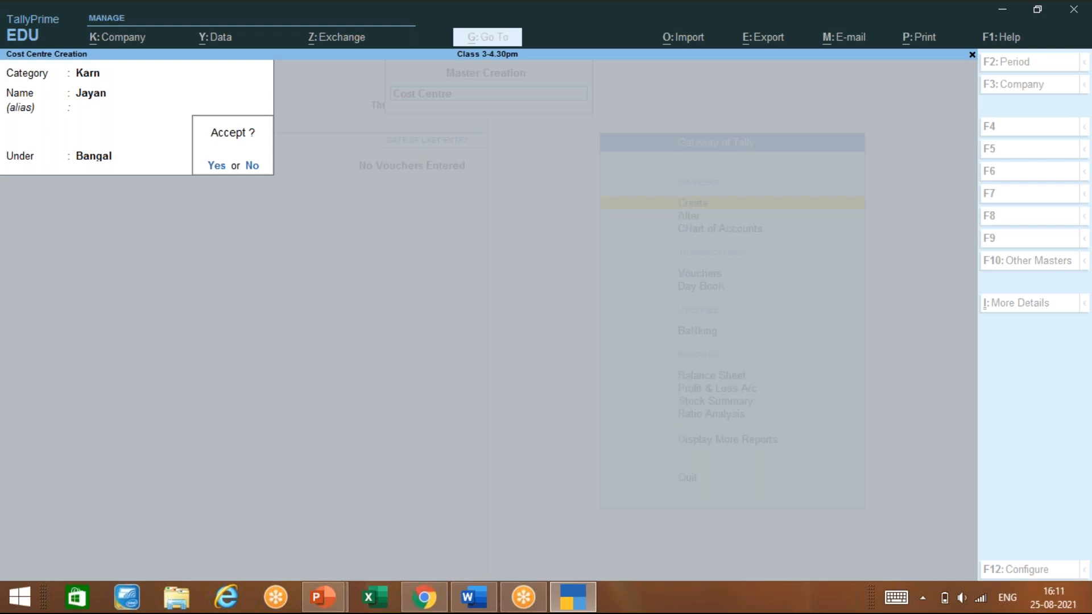
pyautogui.press('Return')
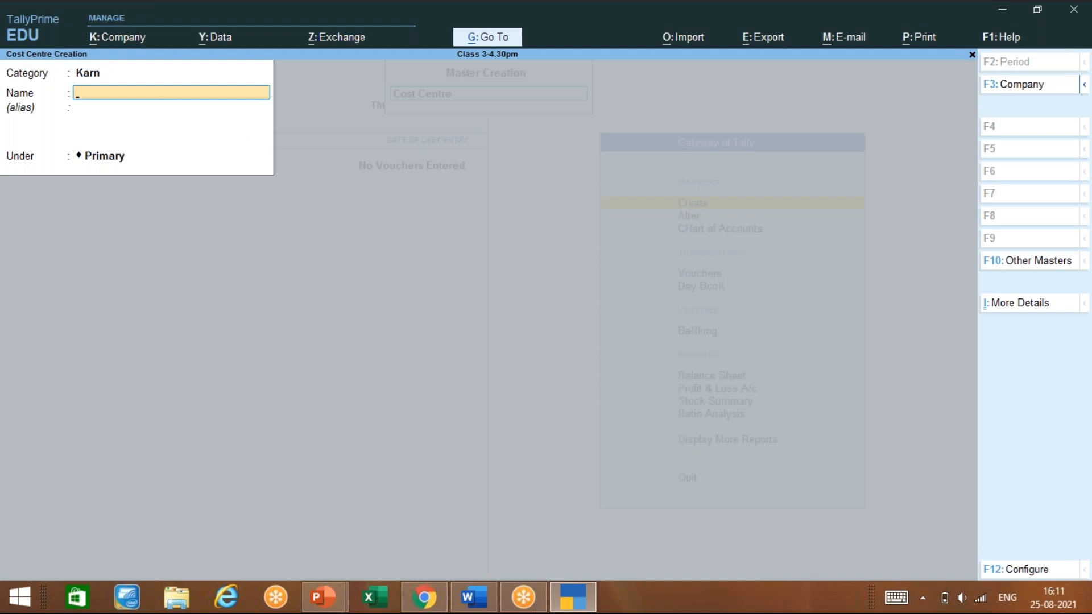
# Switch the category to Maha and save cost centre Mumb under Primary
pyautogui.press('BackSpace')
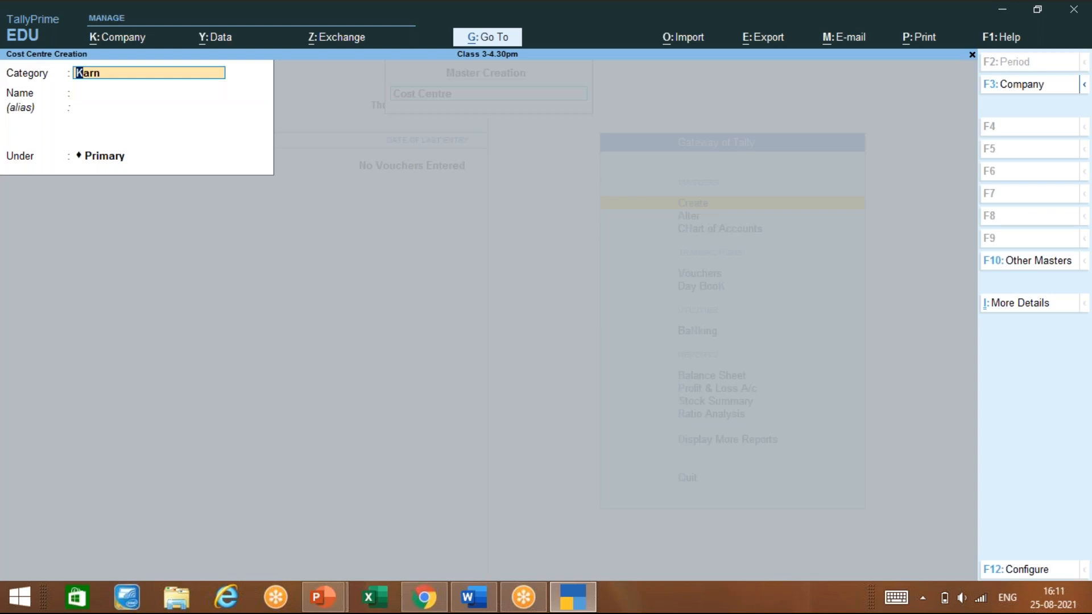
pyautogui.write('Ma')
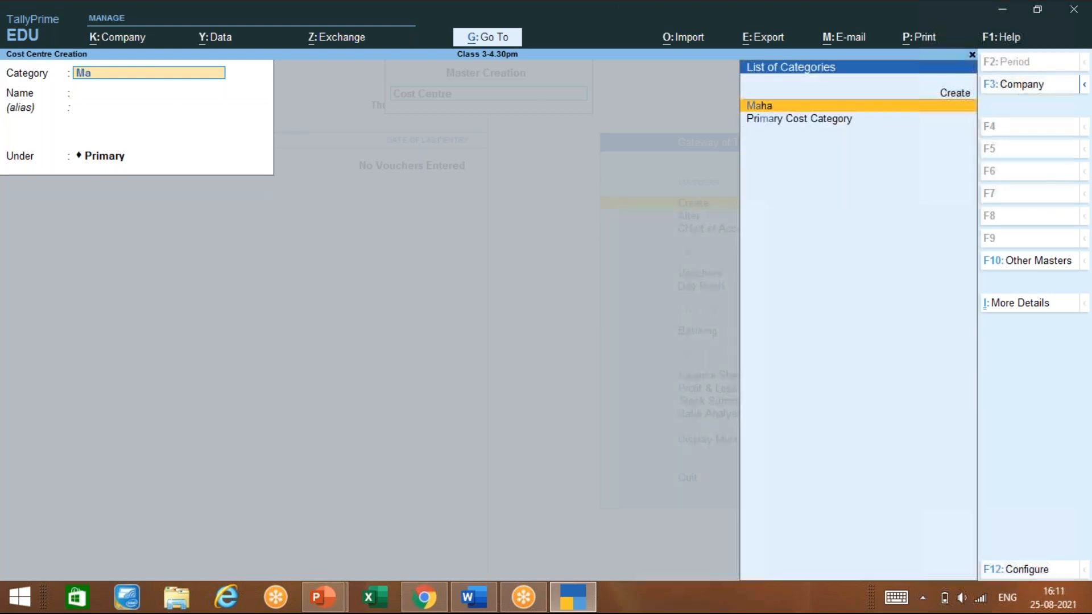
pyautogui.press('Return')
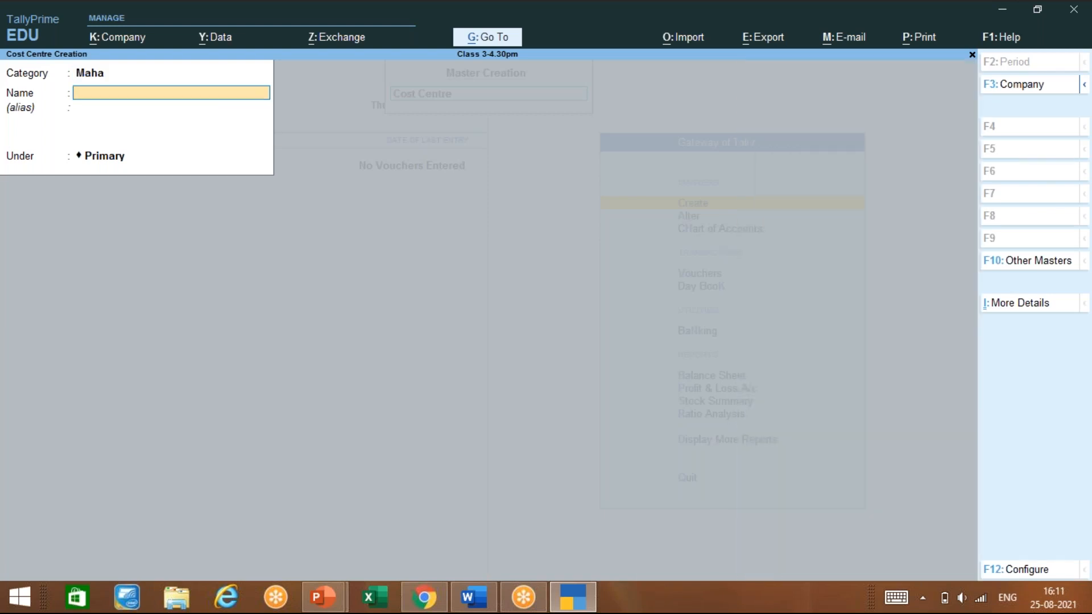
pyautogui.write('Mumb')
pyautogui.press('Return')
pyautogui.press('Return')
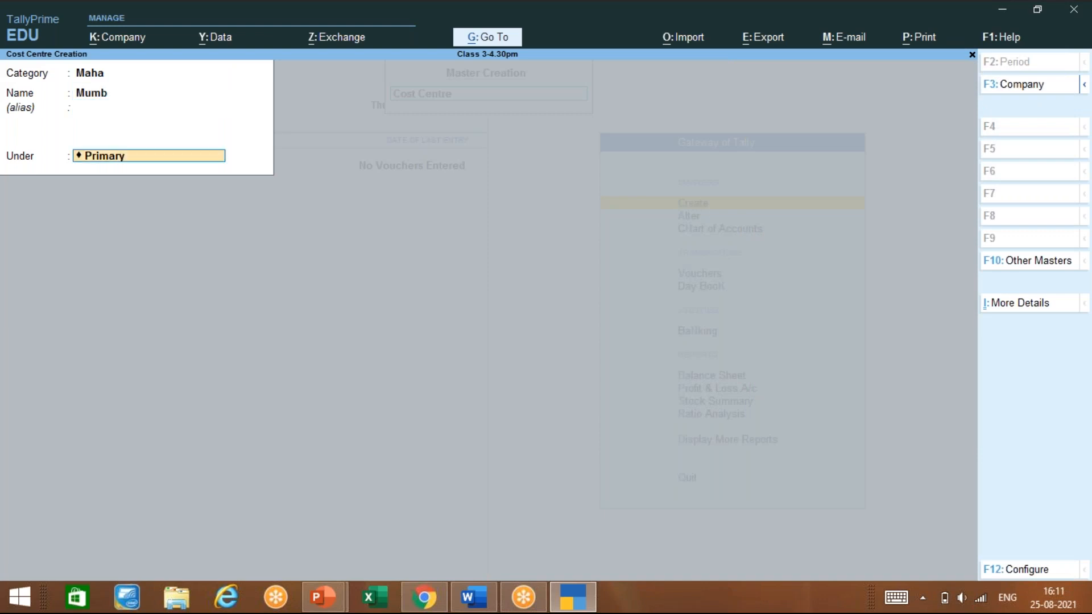
pyautogui.press('Return')
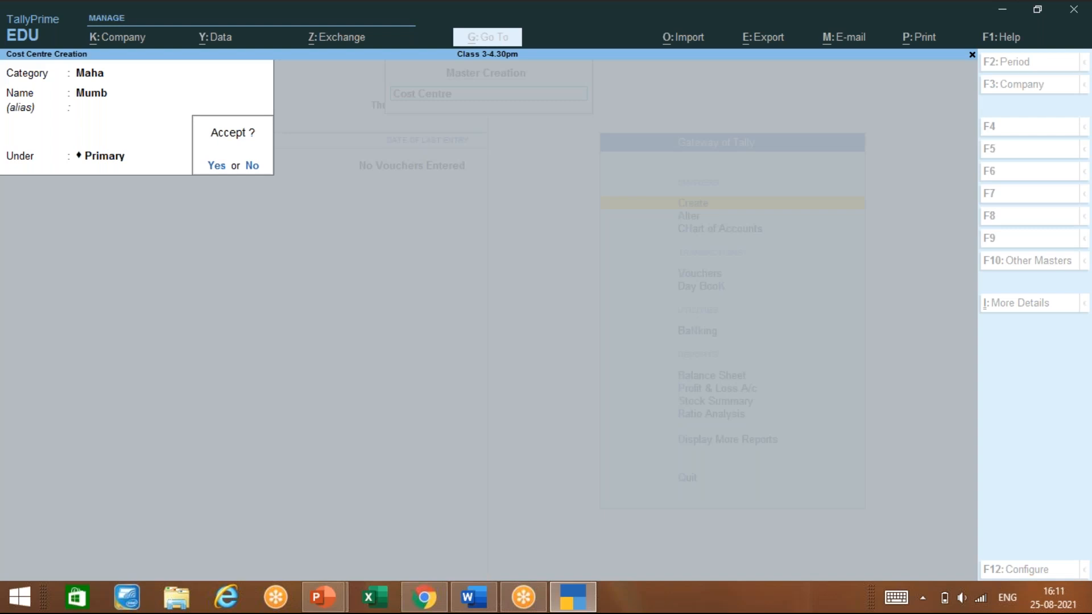
pyautogui.press('Return')
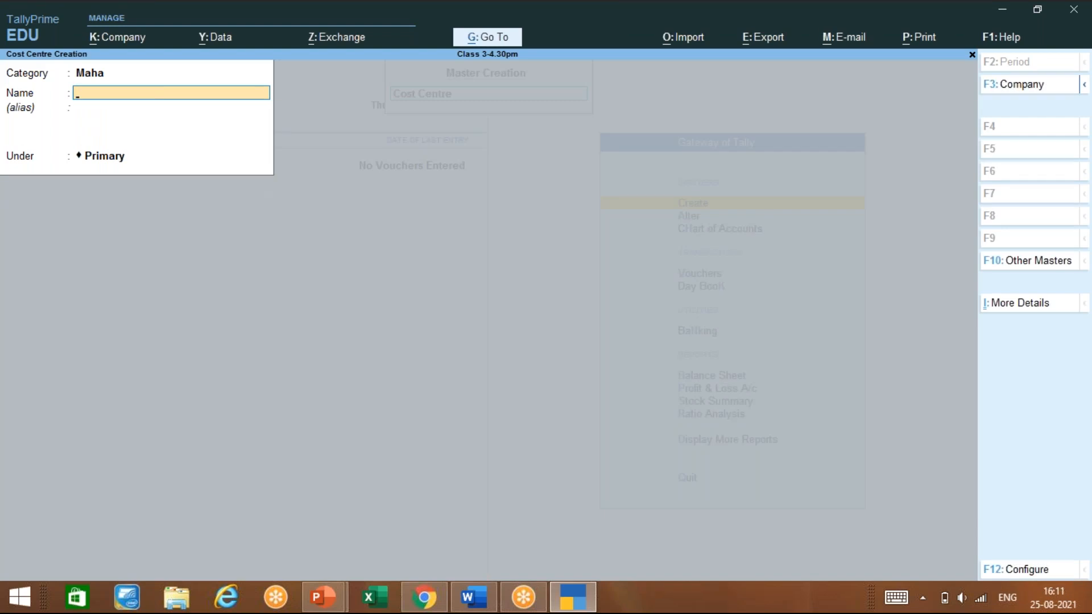
# Create cost centre Tane with Mumb as its parent and save it
pyautogui.write('Tane')
pyautogui.press('Return')
pyautogui.press('Return')
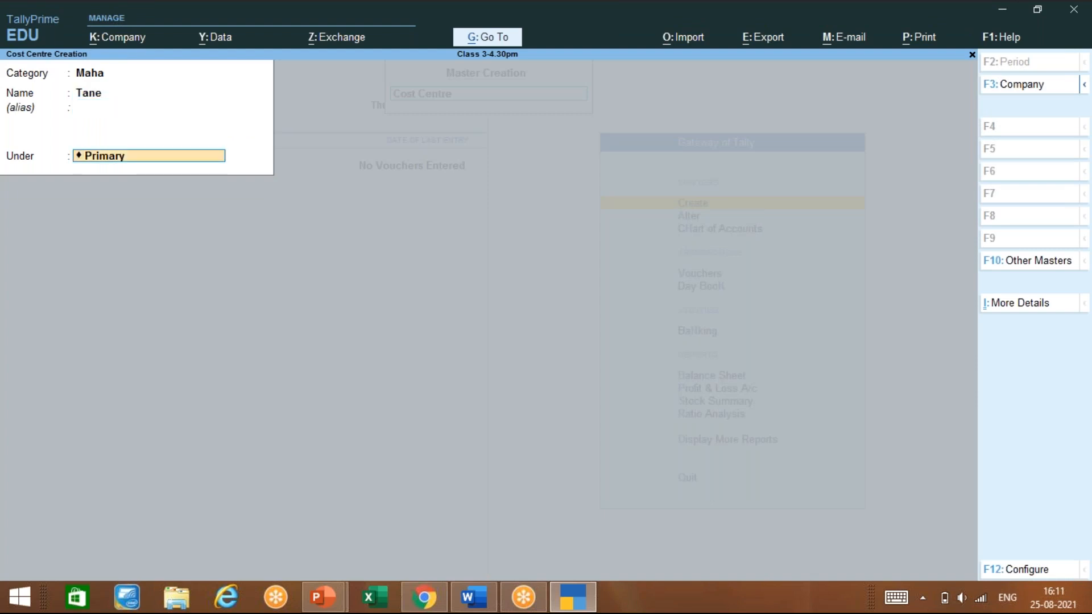
pyautogui.write('M')
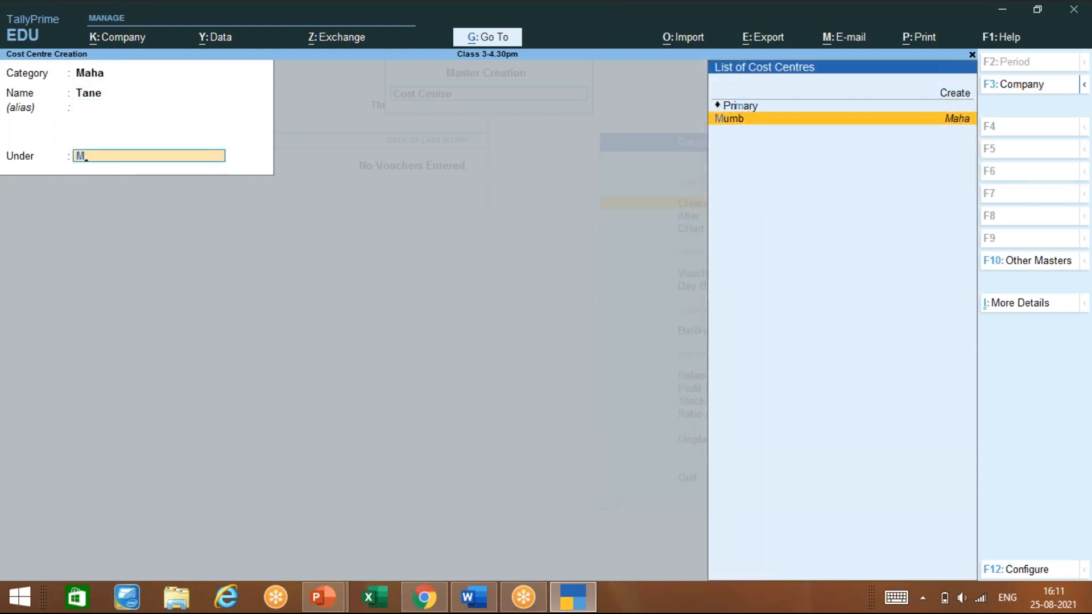
pyautogui.press('Return')
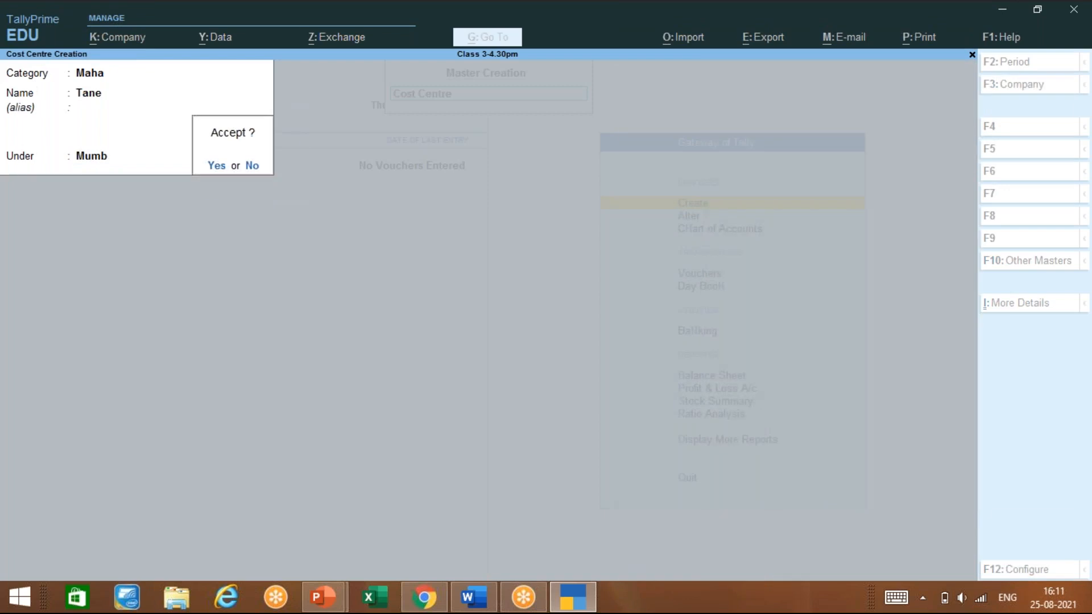
pyautogui.press('y')
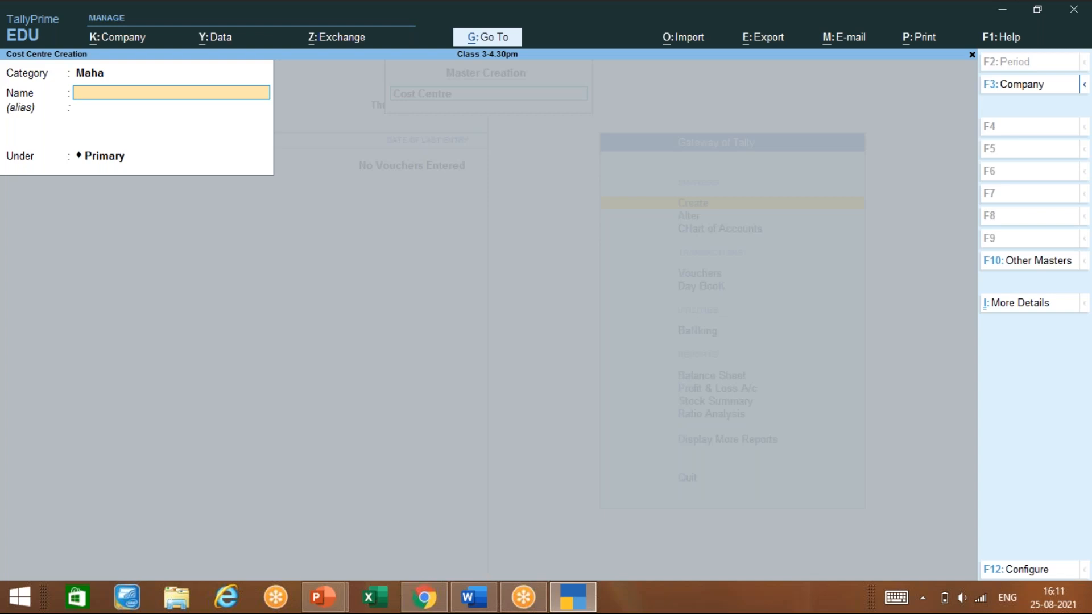
# Back out of a new-category form and quit Cost Centre Creation
pyautogui.press('BackSpace')
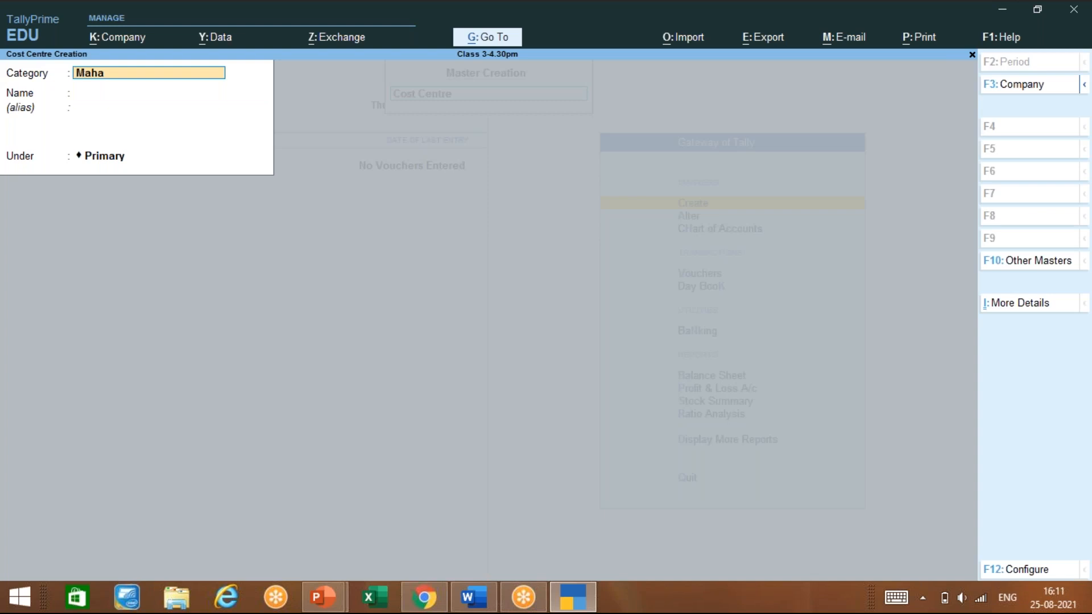
pyautogui.press('alt')
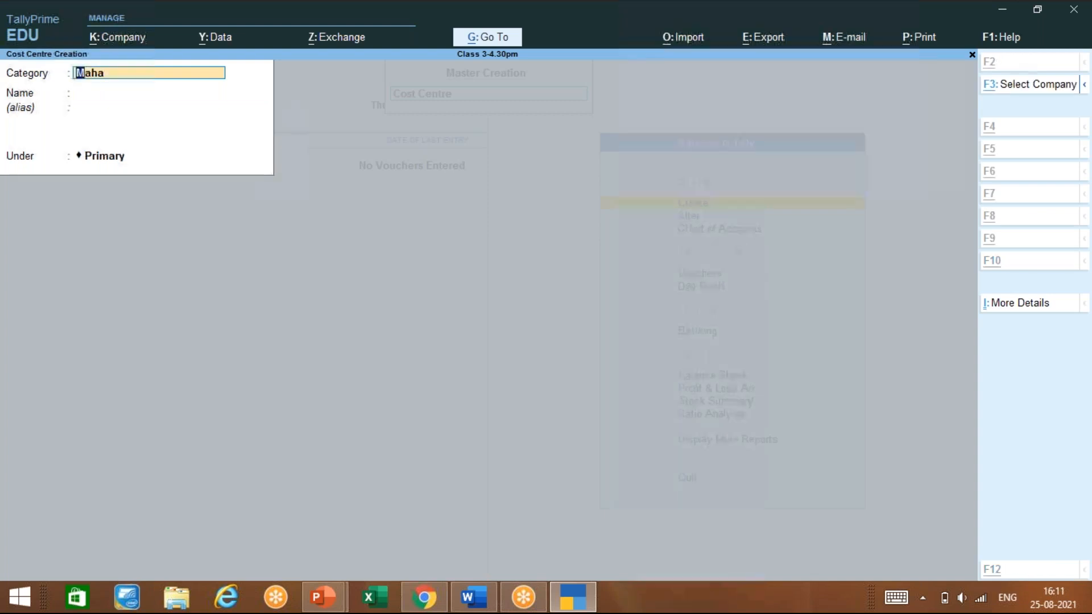
pyautogui.hotkey('alt', 'c')
pyautogui.press('Escape')
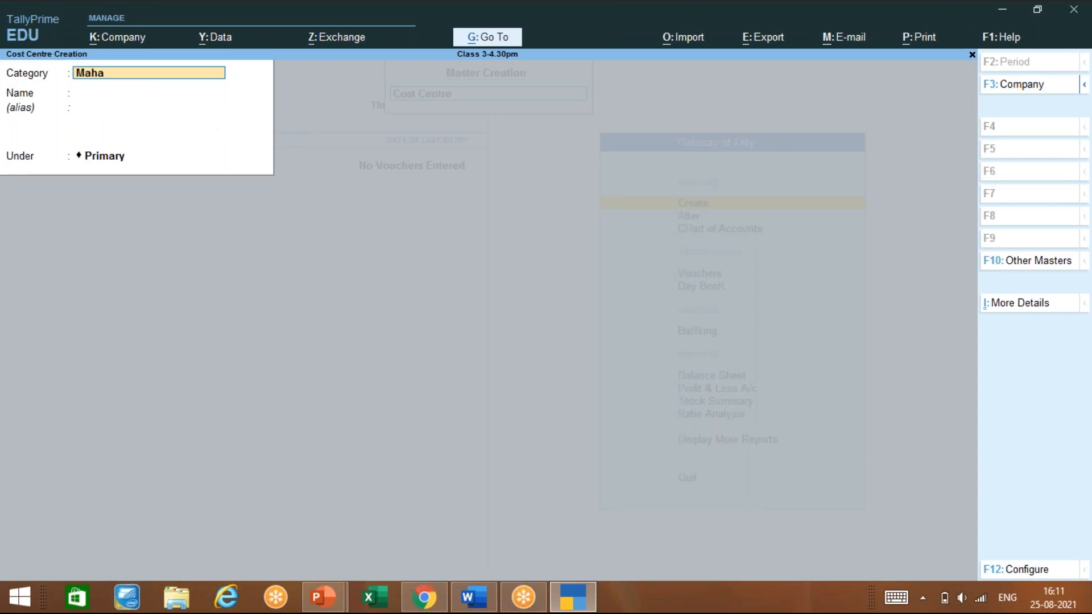
pyautogui.press('space')
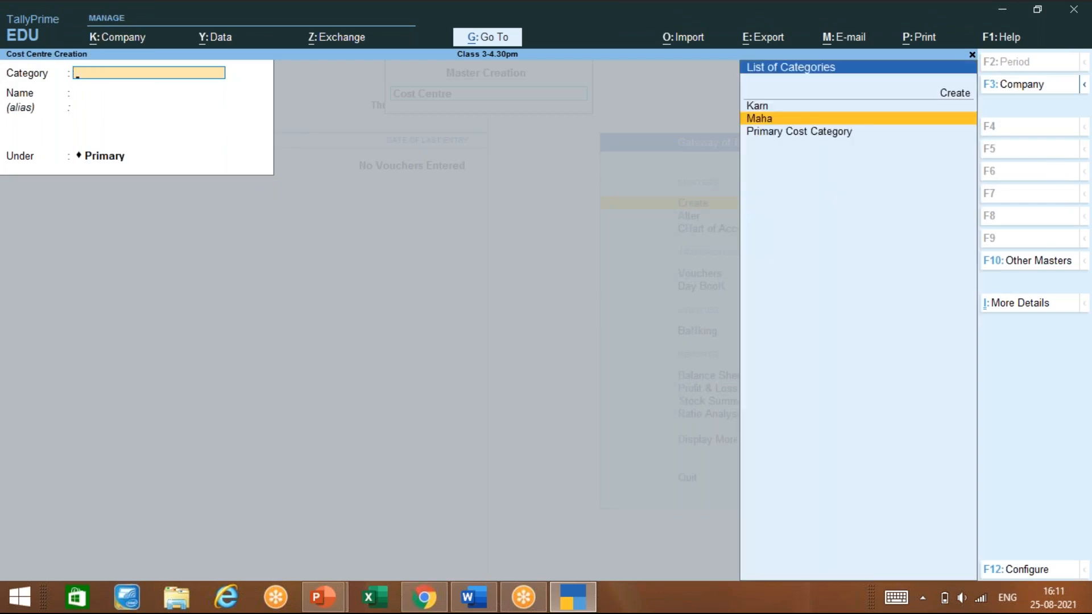
pyautogui.press('Escape')
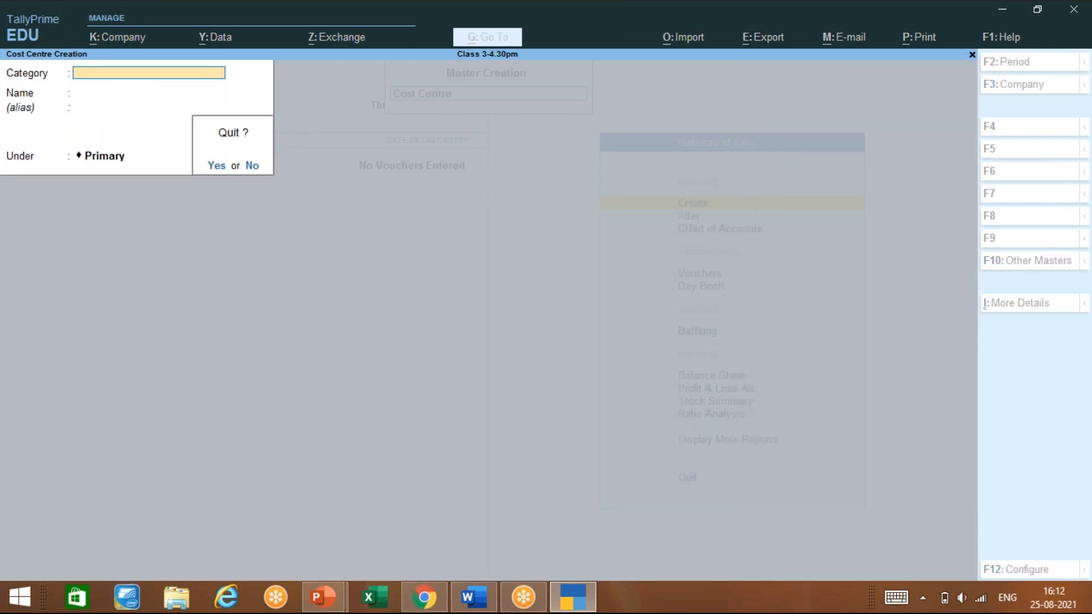
pyautogui.press('Return')
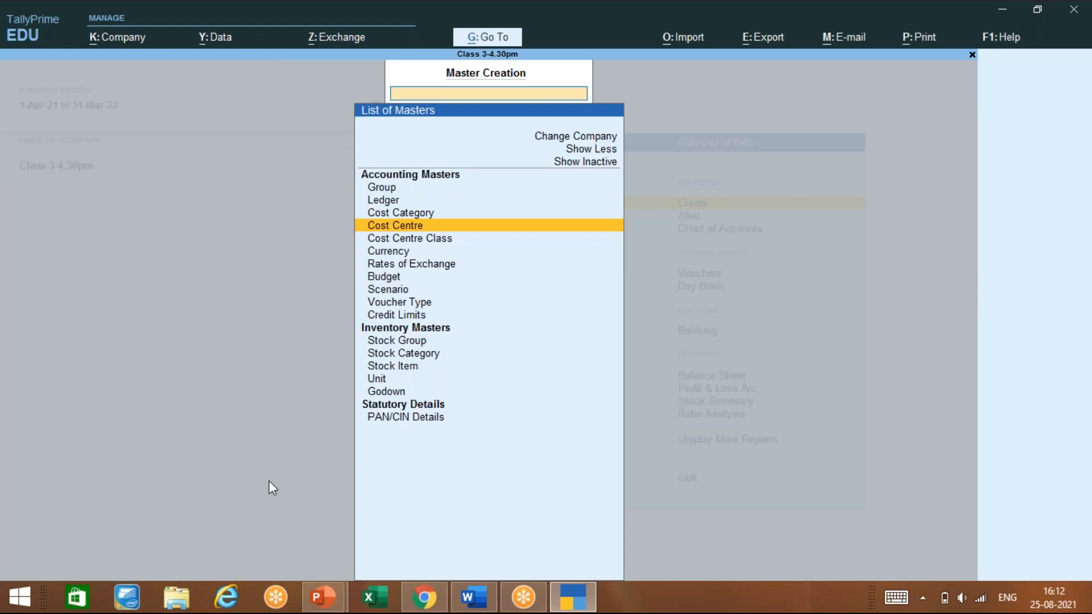
# Minimise the meeting browser and bring up Tally Prime-LEVEL 1.pptx on the Cost Categories slide
pyautogui.click(425, 606)
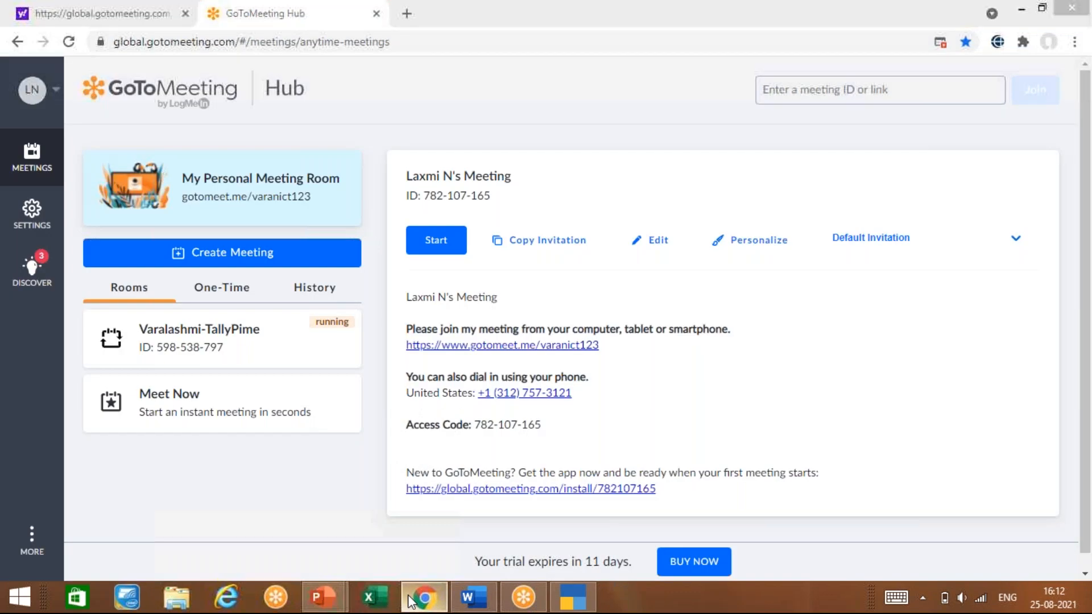
pyautogui.click(411, 601)
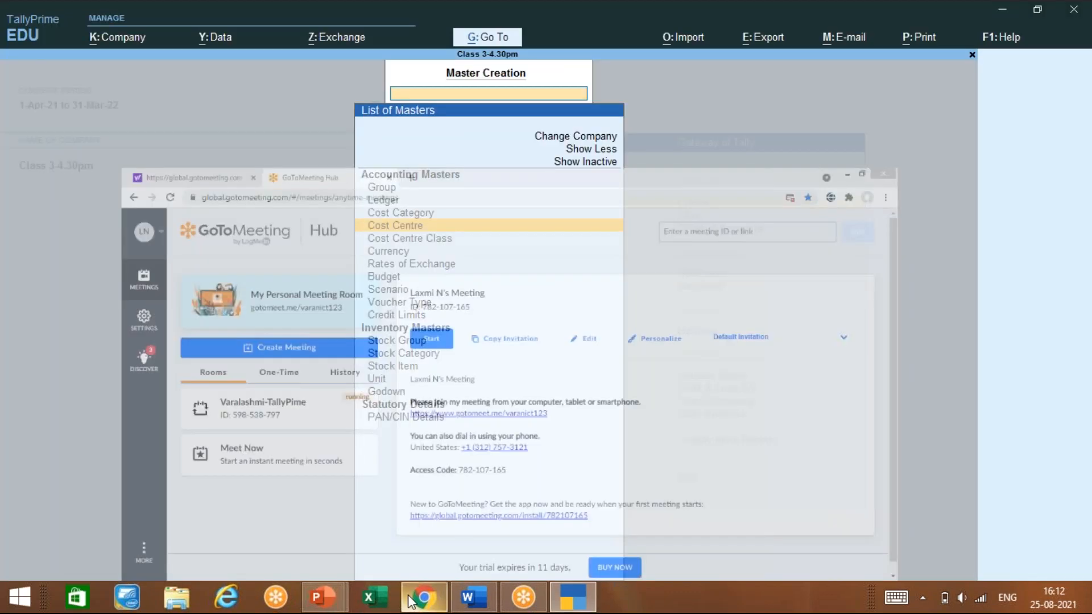
pyautogui.moveTo(323, 597)
pyautogui.click(281, 545)
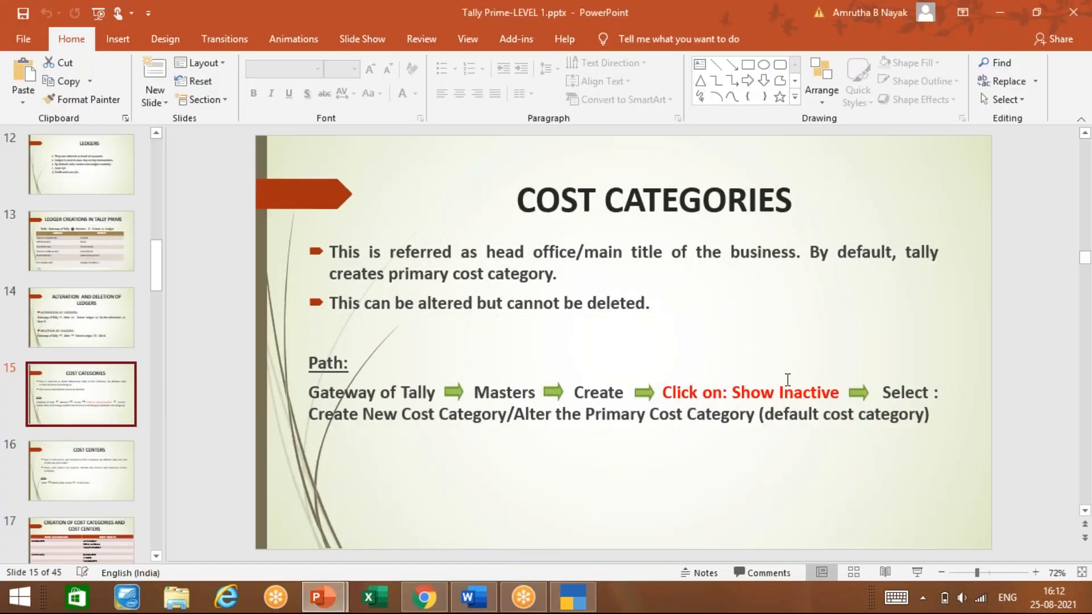
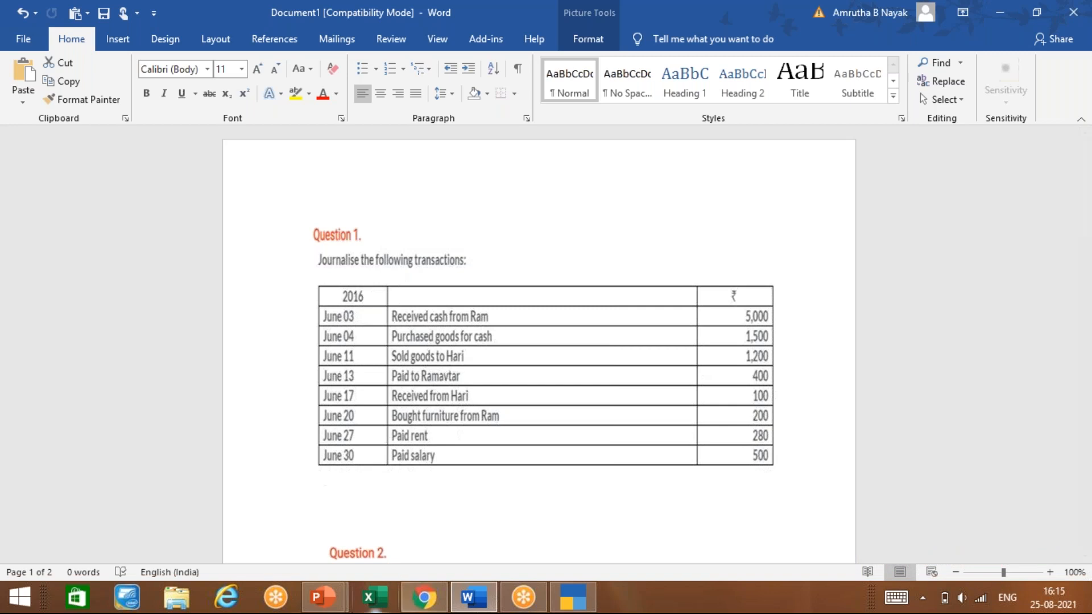
pyautogui.moveTo(328, 603)
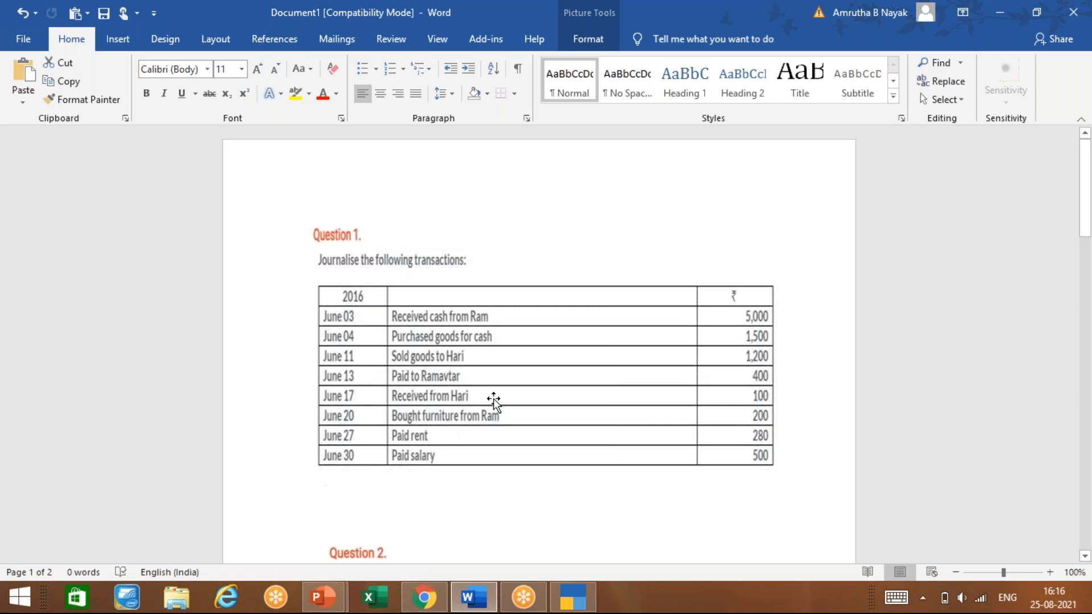
pyautogui.scroll(-2, 473, 457)
# Scroll down past Mr. Rahul's page 2 exercise, then back up to Question 2's January 2016 transactions table
pyautogui.scroll(-10, 474, 460)
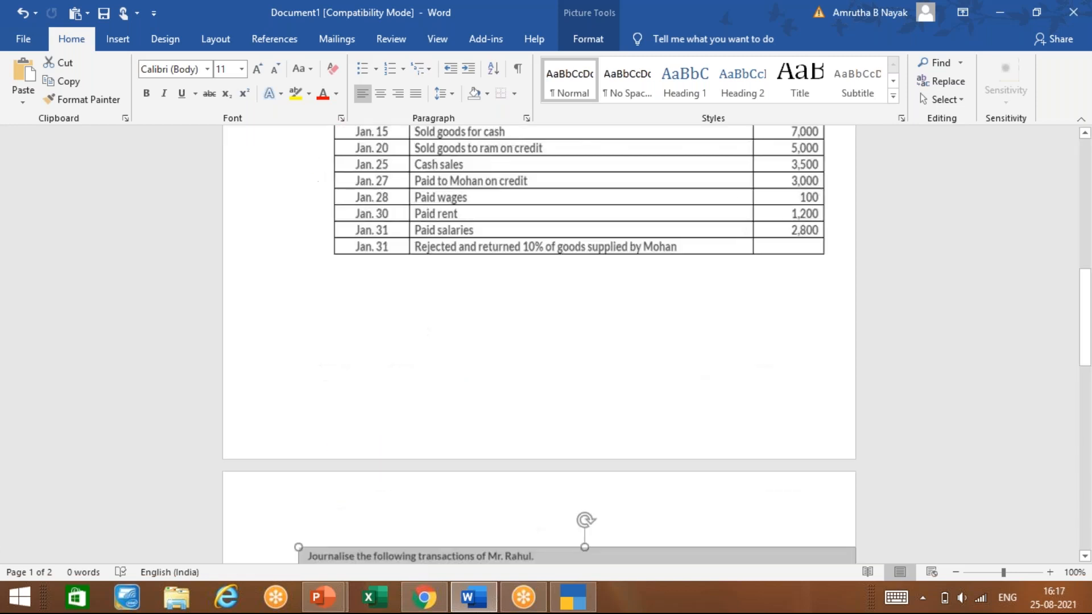
pyautogui.scroll(-12, 473, 460)
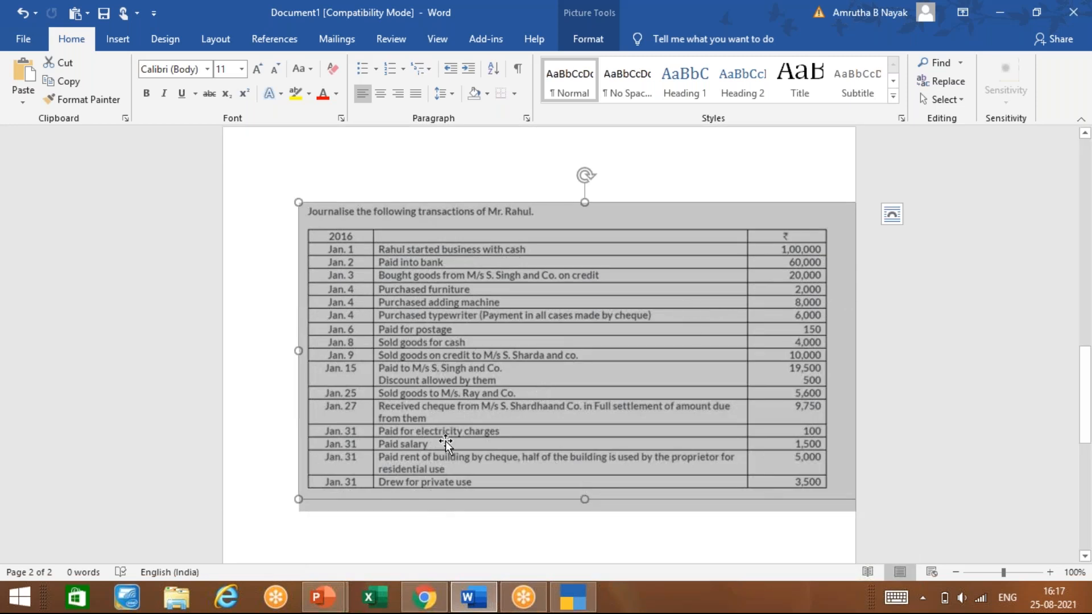
pyautogui.scroll(3, 445, 440)
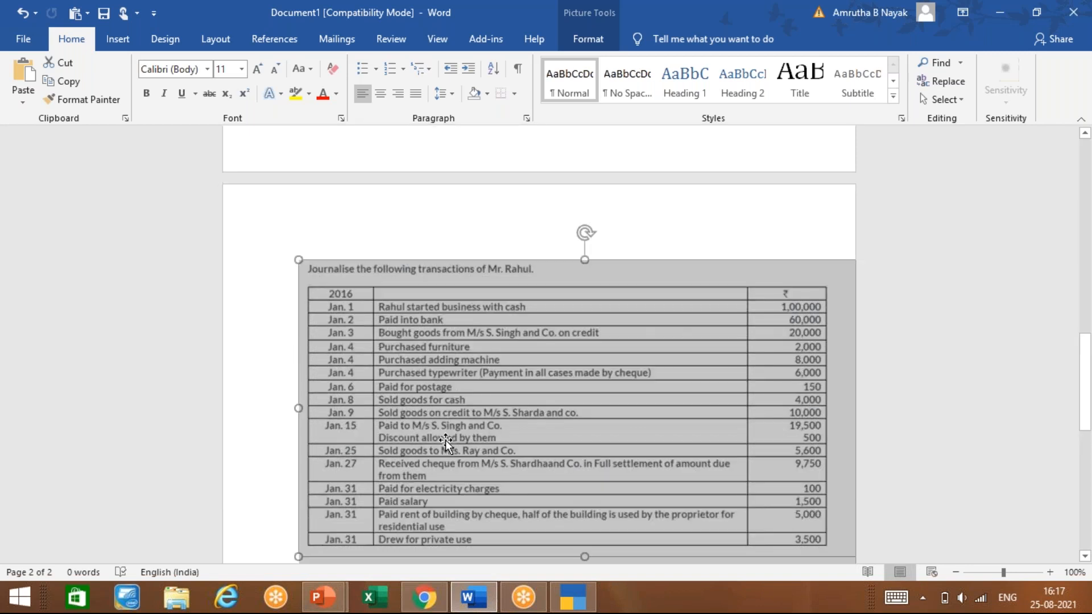
pyautogui.scroll(10, 445, 440)
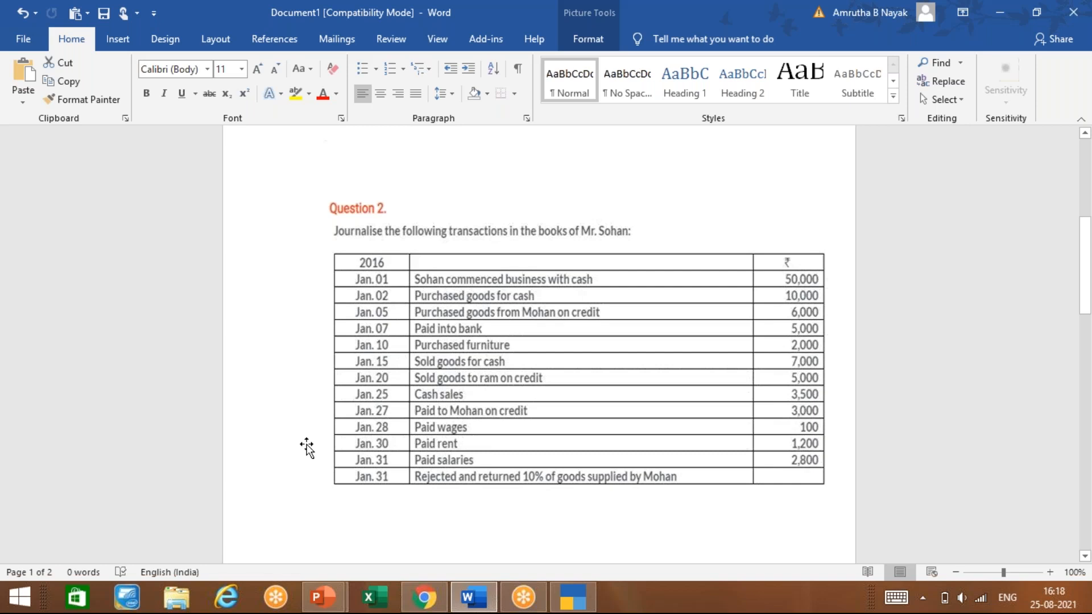
# Scroll down to Mr. Rahul's sixteen January 2016 transactions on page 2, then switch away from Word
pyautogui.scroll(-3, 306, 446)
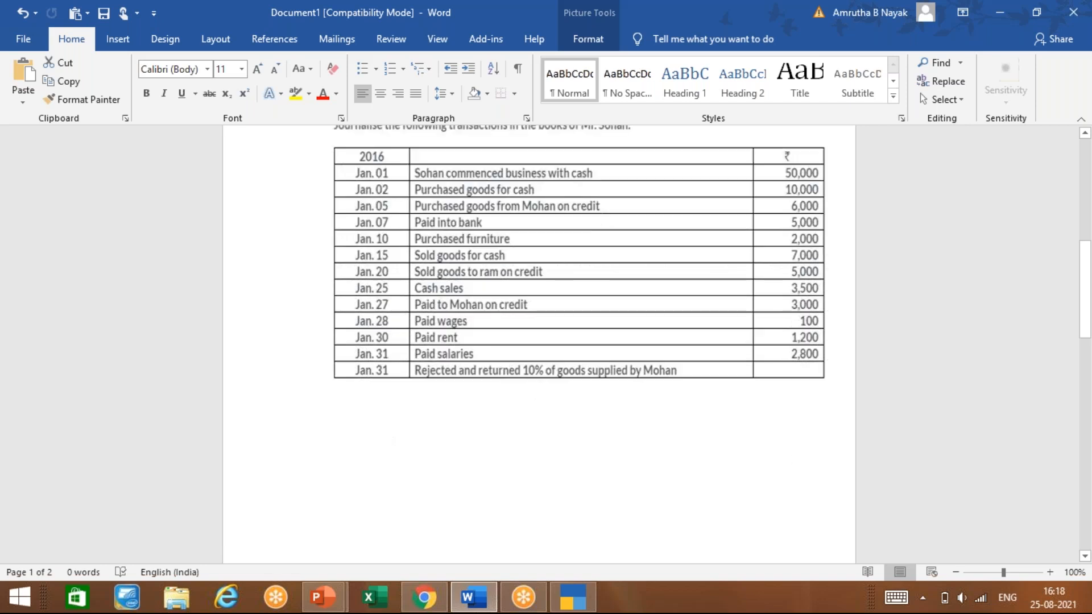
pyautogui.scroll(-12, 539, 341)
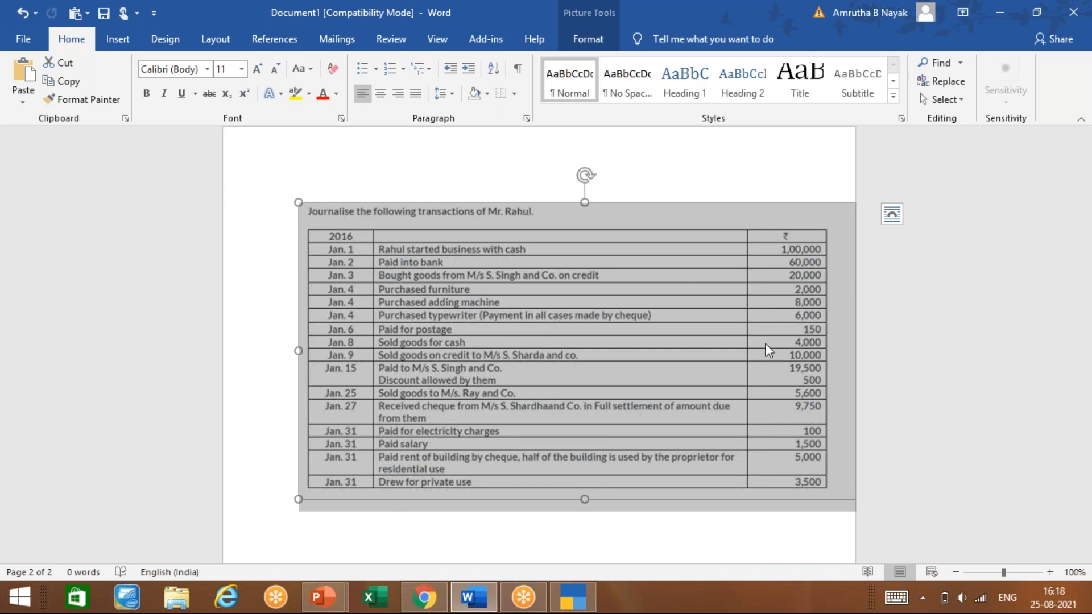
pyautogui.hotkey('alt', 'Tab')
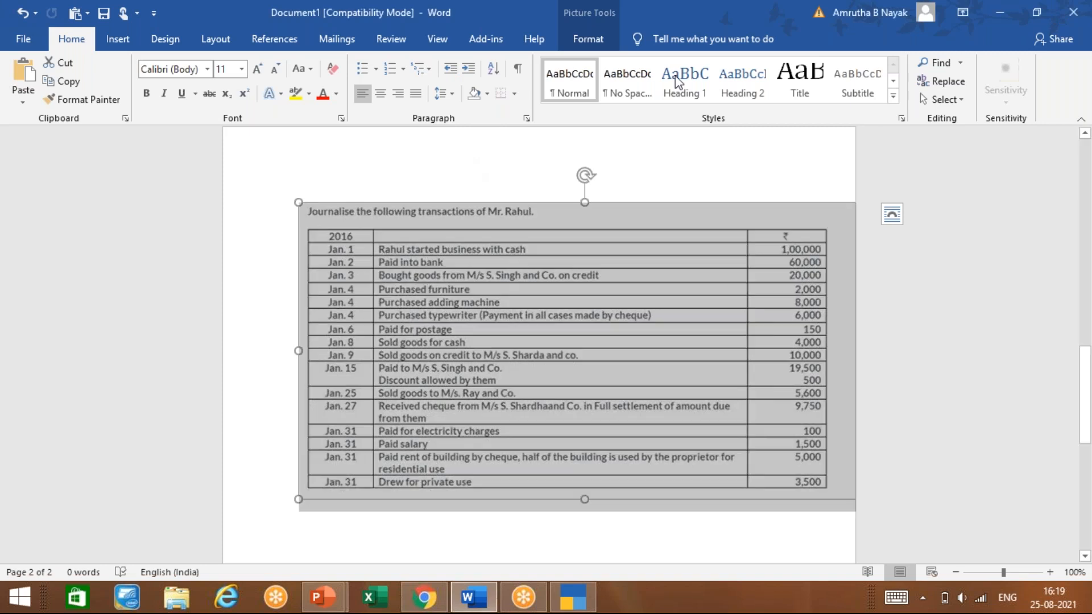
# Minimise Word and bring TallyPrime's Master Creation screen for Class 3-4.30pm to the front
pyautogui.click(1008, 4)
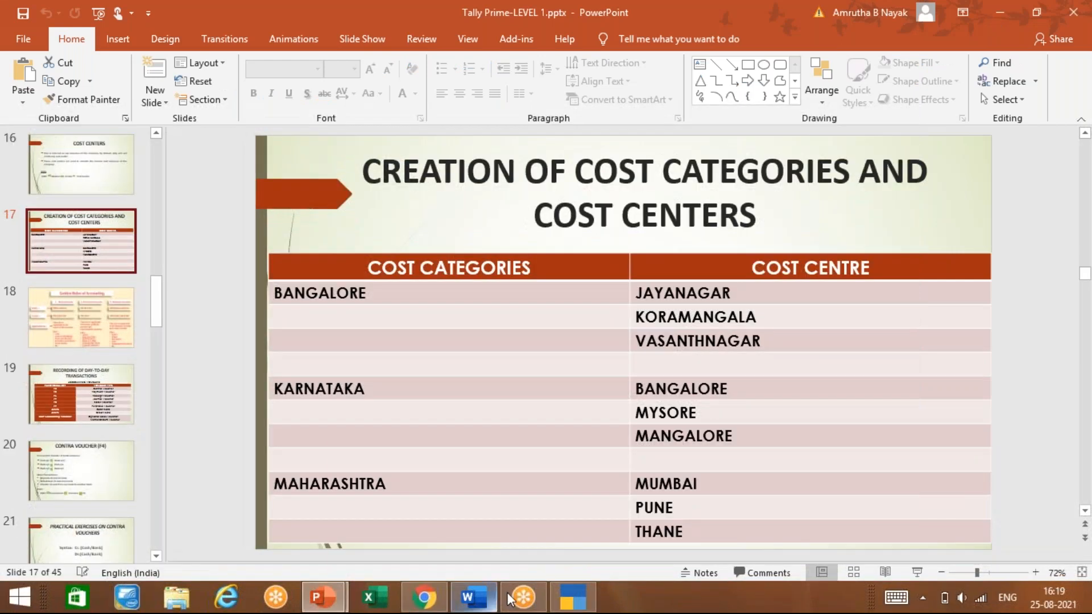
pyautogui.moveTo(424, 597)
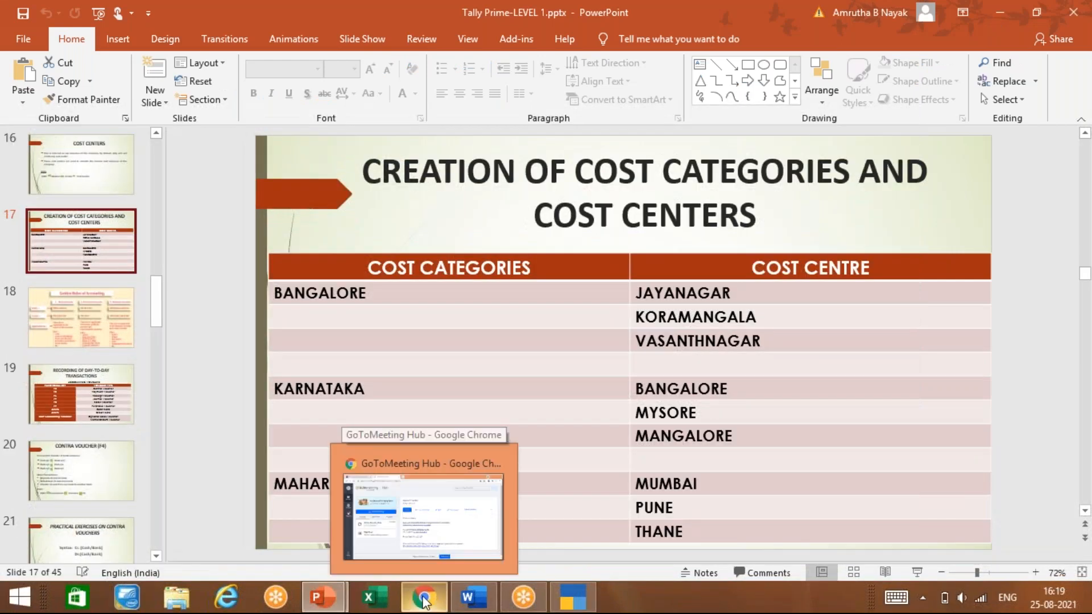
pyautogui.click(562, 598)
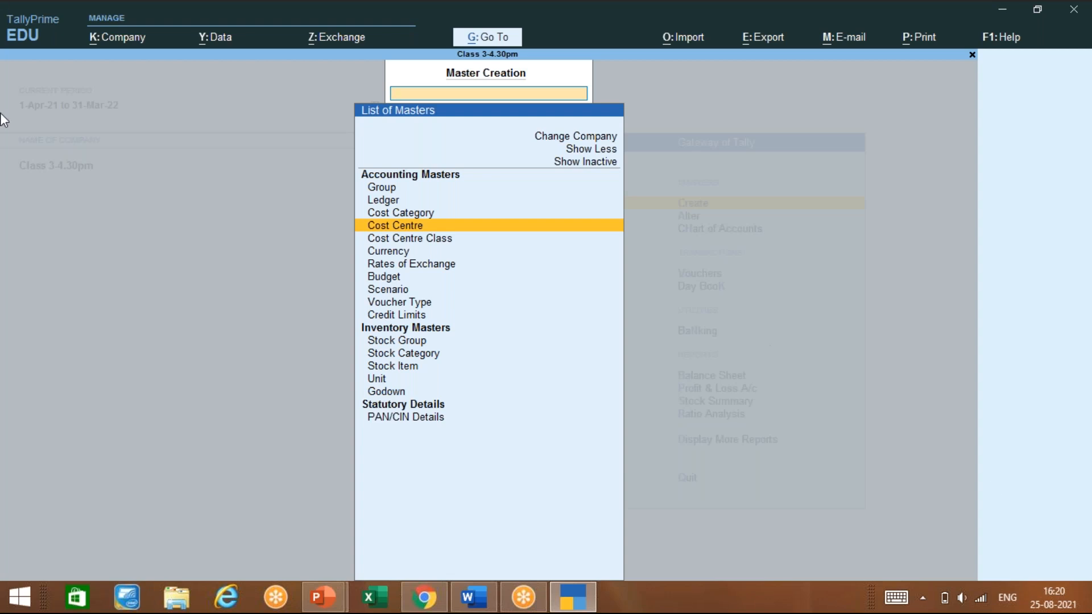
# Move up the List of Masters, then close Master Creation to return to Gateway of Tally
pyautogui.press('Up')
pyautogui.press('Up')
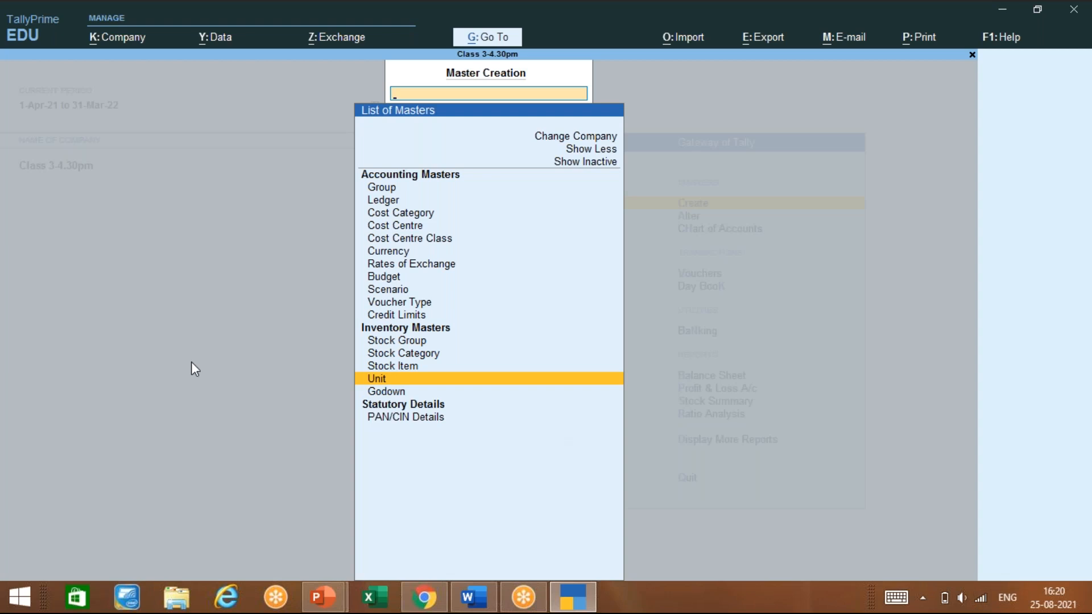
pyautogui.press('Escape')
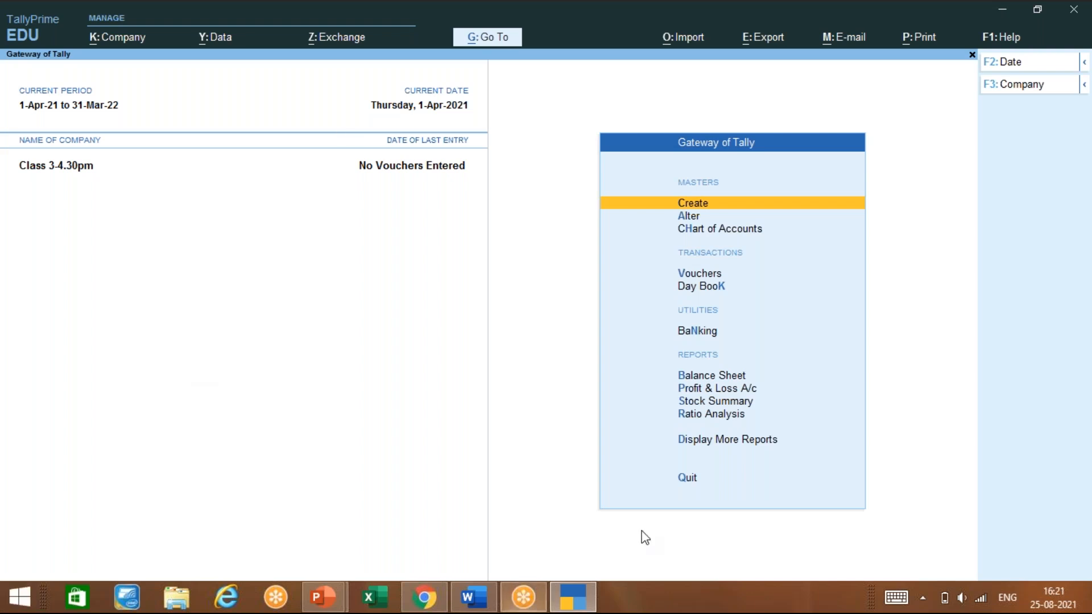
# Quit TallyPrime after cancelling a first Quit? prompt, leaving PowerPoint slide 17 showing
pyautogui.click(913, 511)
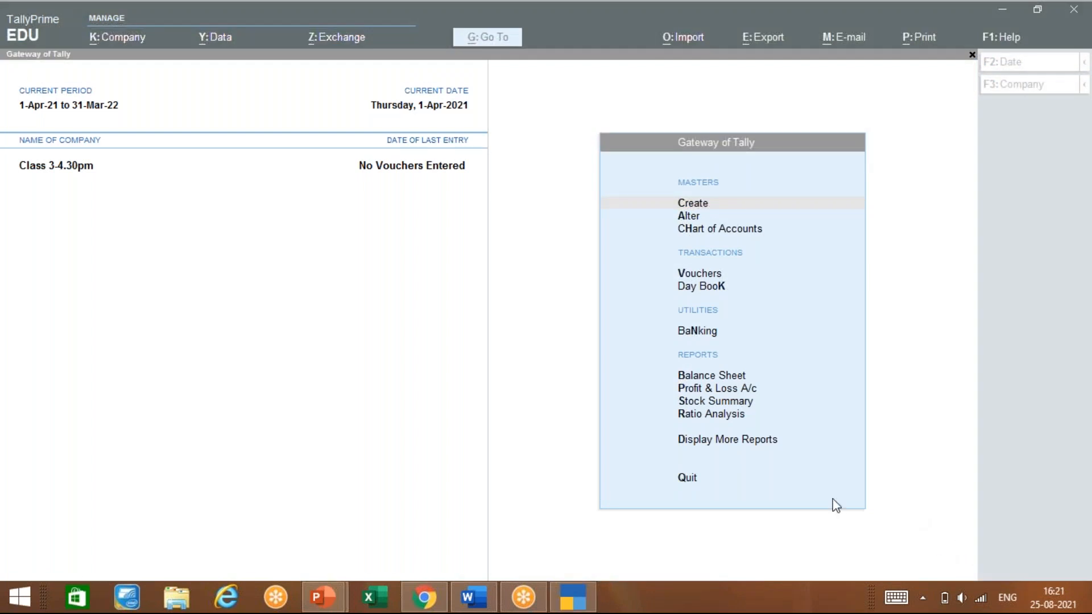
pyautogui.click(859, 243)
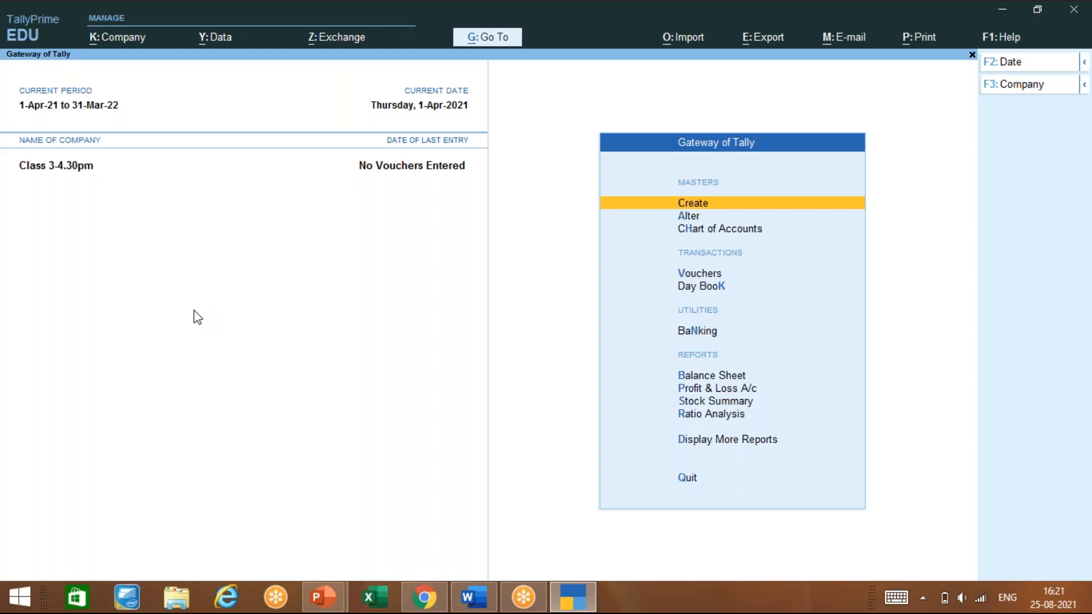
pyautogui.press('Escape')
pyautogui.press('n')
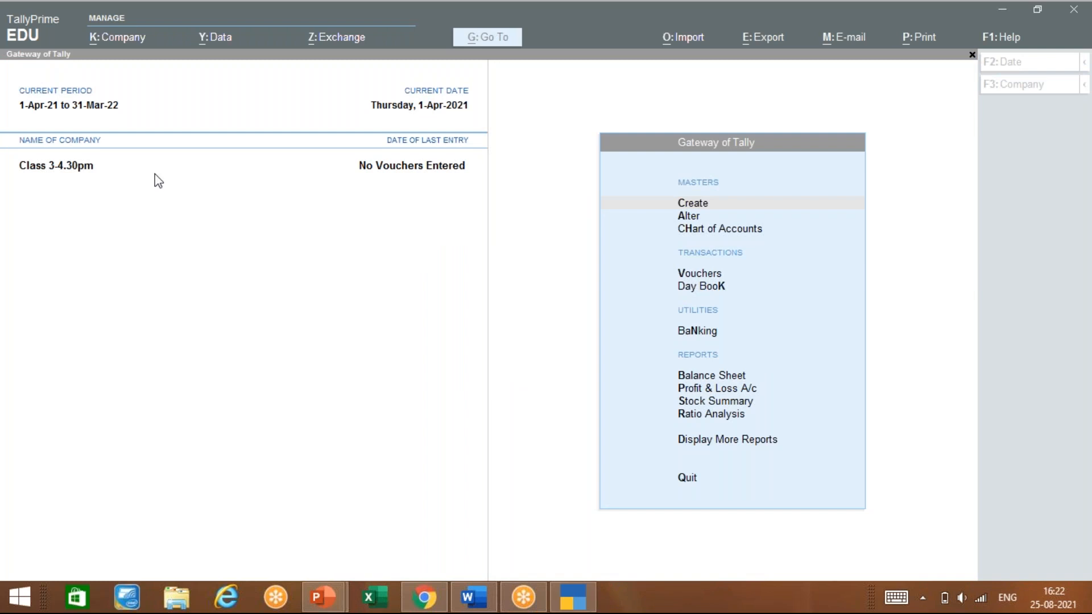
pyautogui.click(211, 220)
pyautogui.press('Escape')
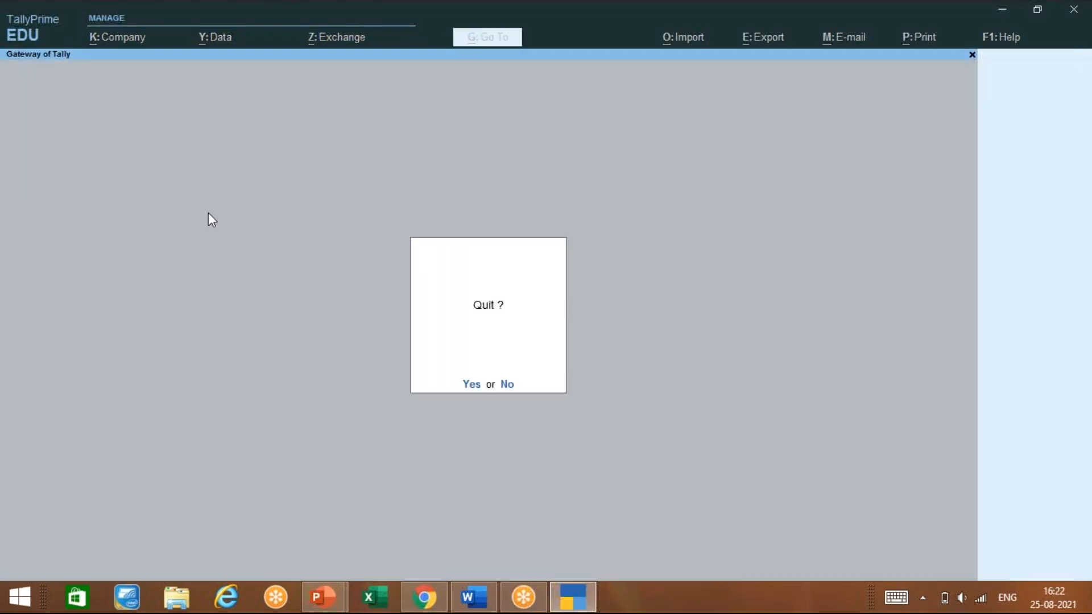
pyautogui.press('Return')
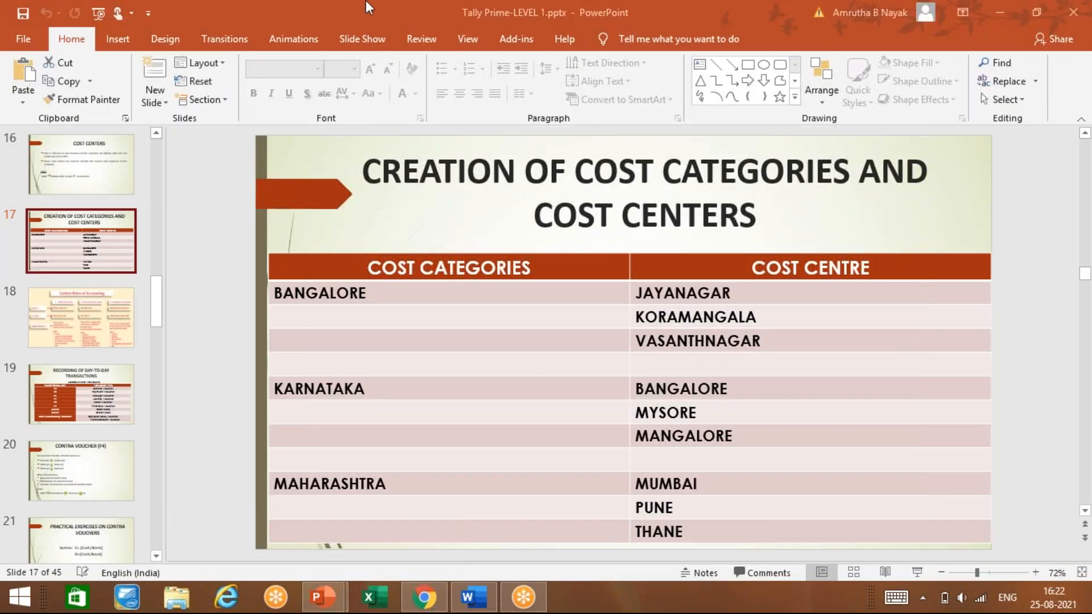